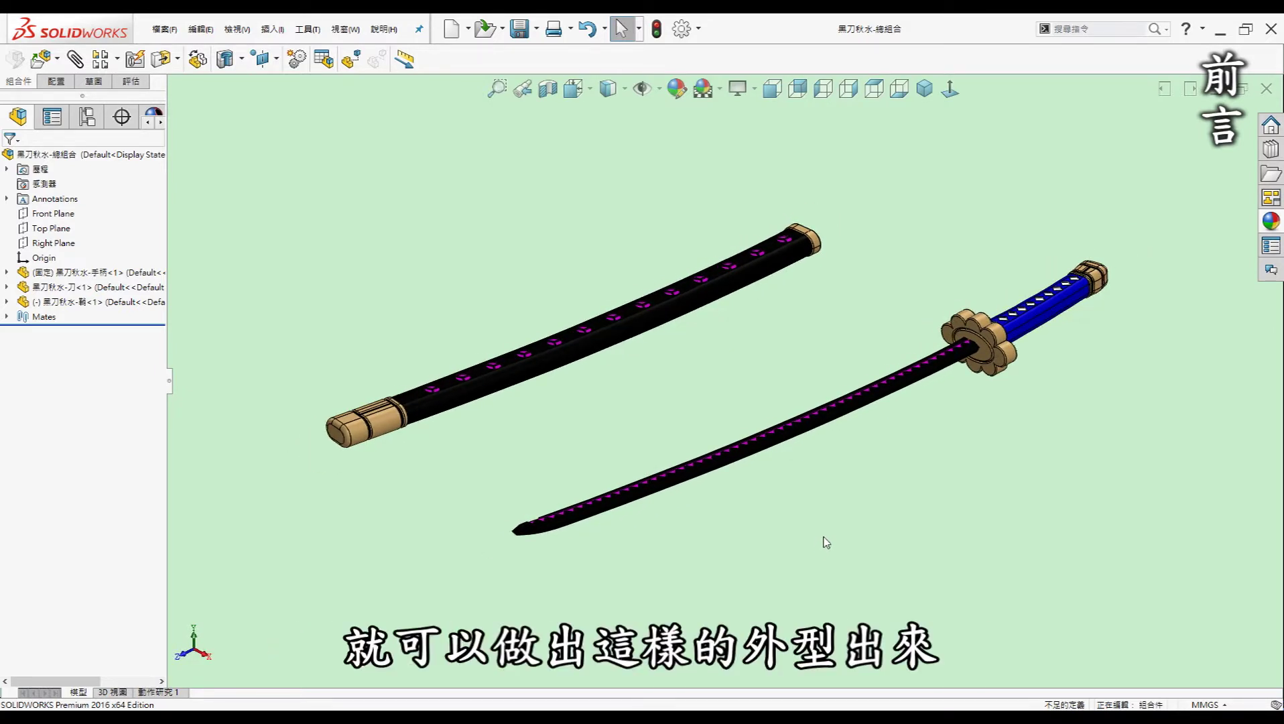
- Orbit the finished katana assembly to present the sword and scabbard from several angles
middle_click_drag(819, 545, 812, 542)
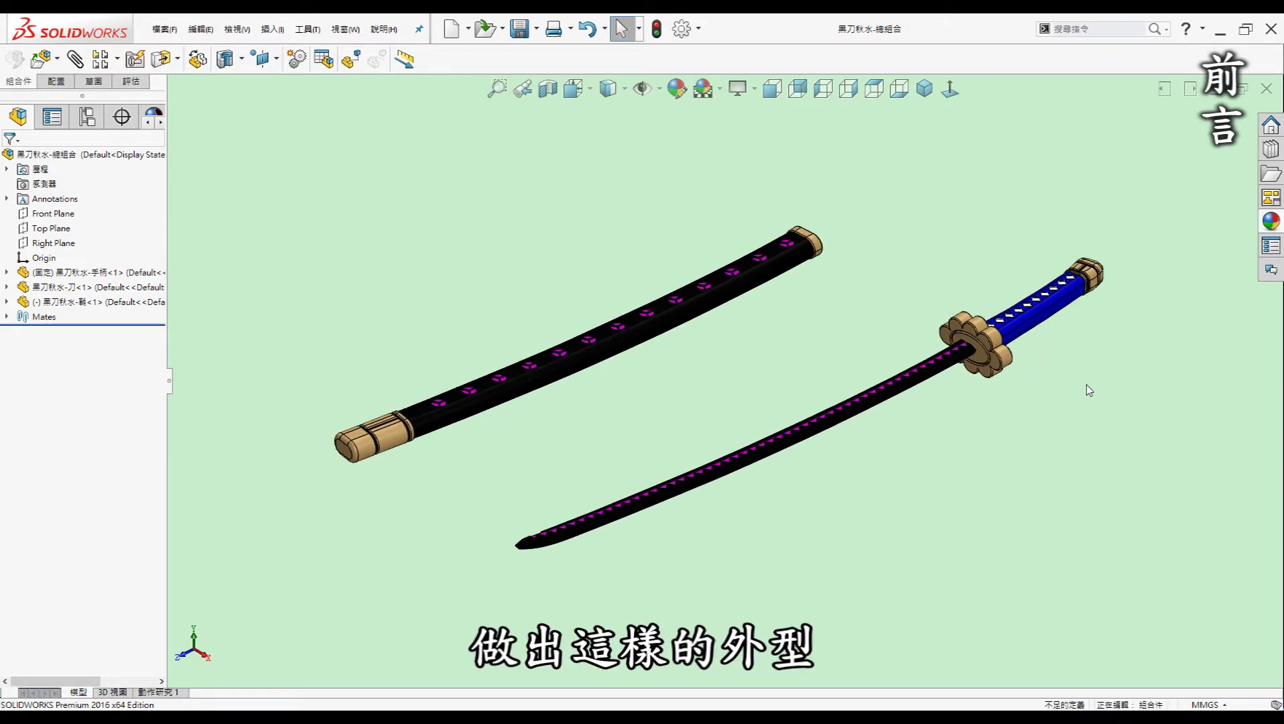
middle_click_drag(1073, 392, 1018, 432)
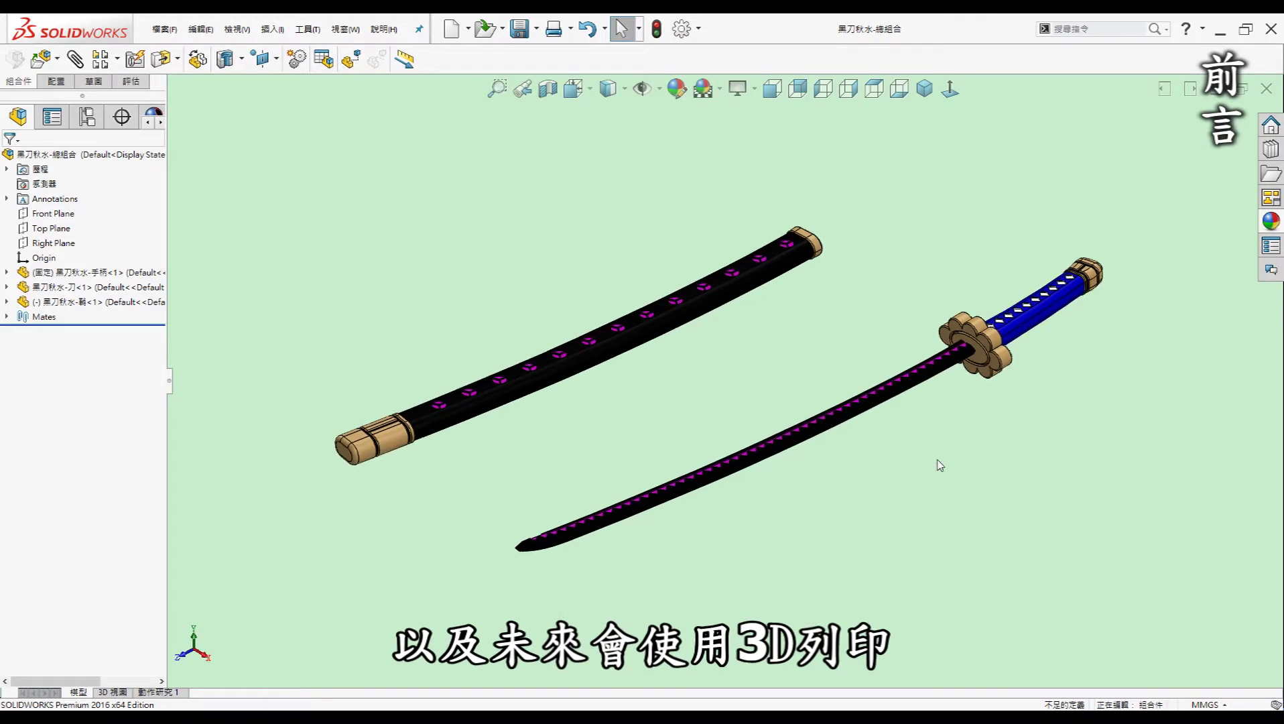
middle_click_drag(940, 464, 928, 440)
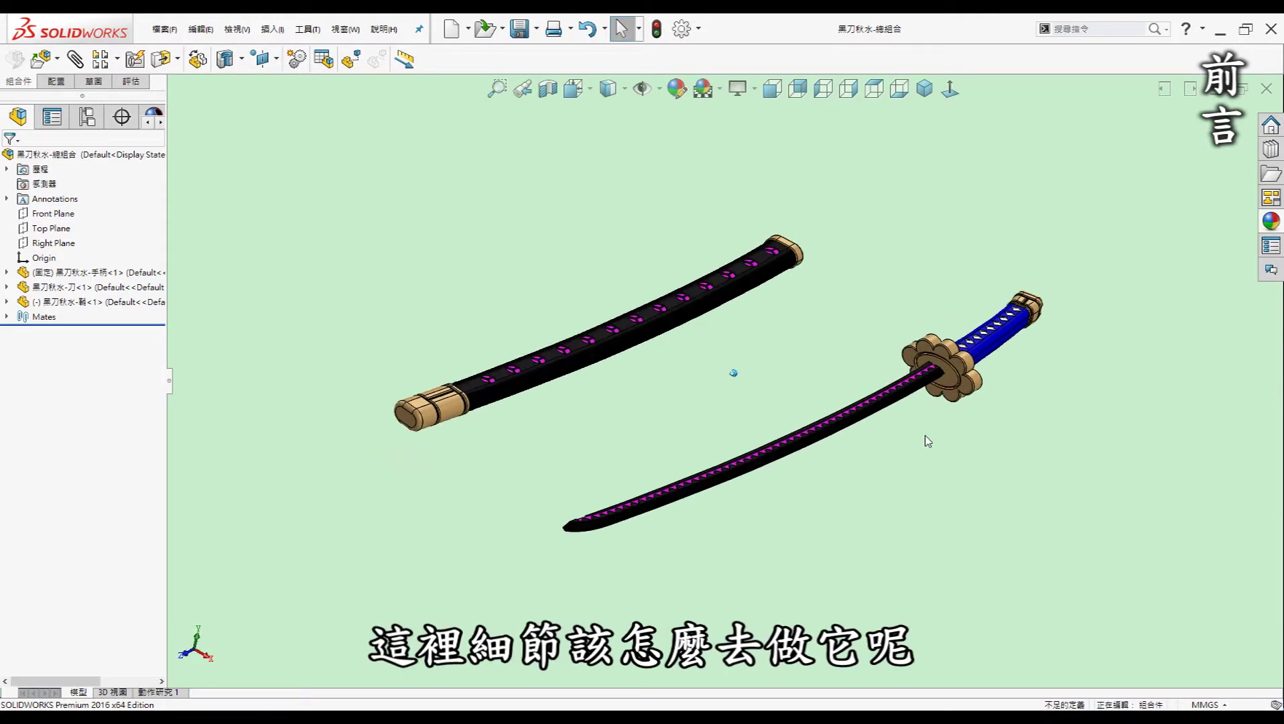
middle_click_drag(928, 440, 937, 445)
mouse_move(1025, 458)
middle_mouse_down()
mouse_move(852, 363)
mouse_move(821, 365)
middle_mouse_up()
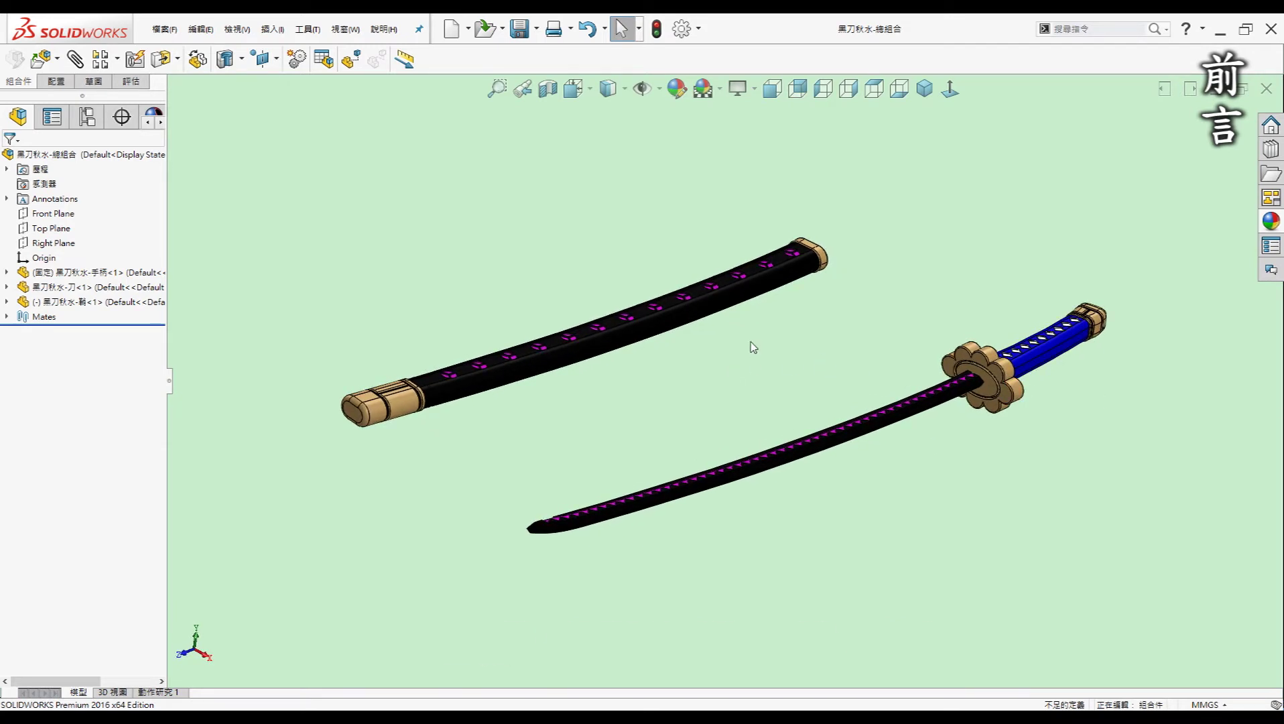
middle_click_drag(744, 367, 749, 371)
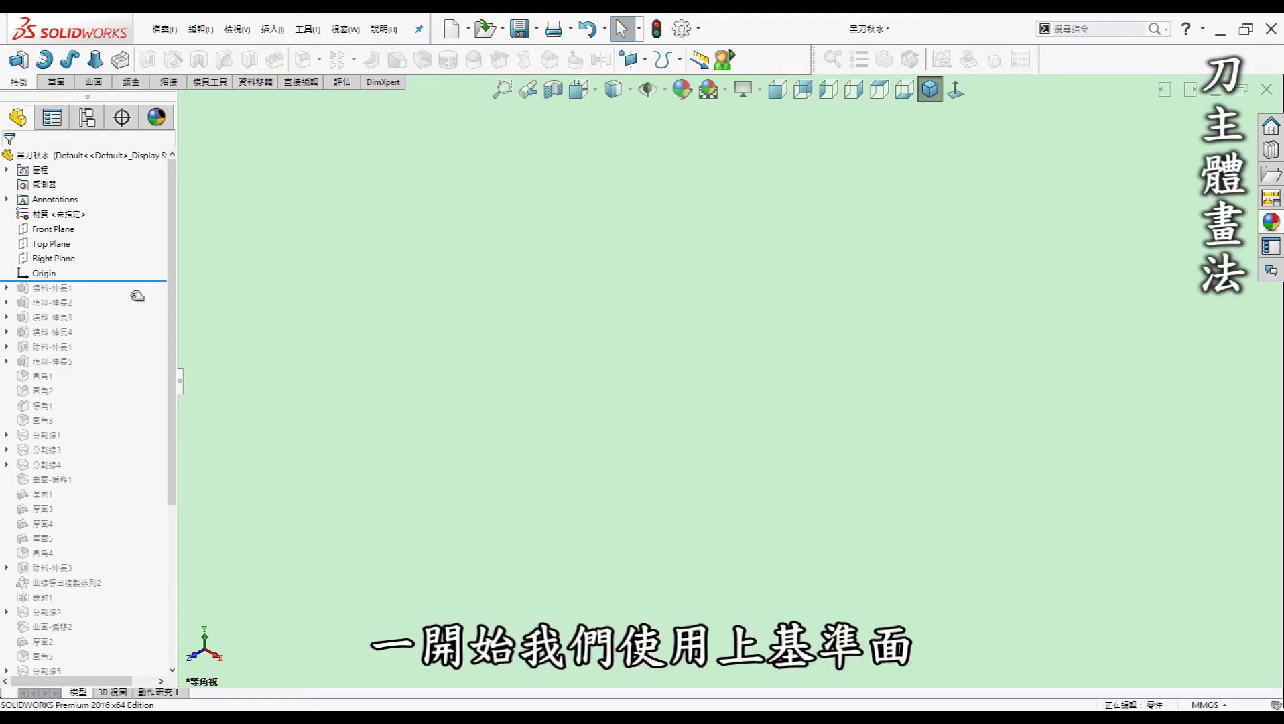
- Roll forward to 填料-伸長1 and display its handle sketch 草圖1
left_click_drag(137, 296, 136, 303)
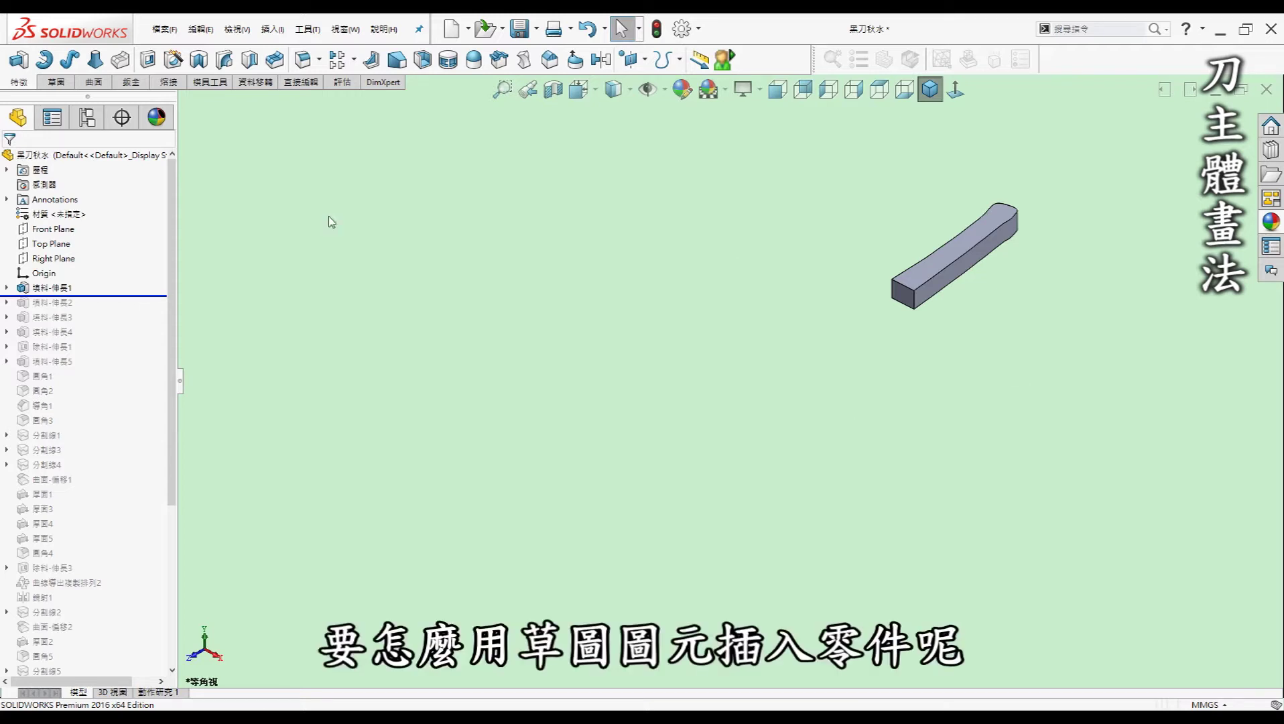
left_click(7, 288)
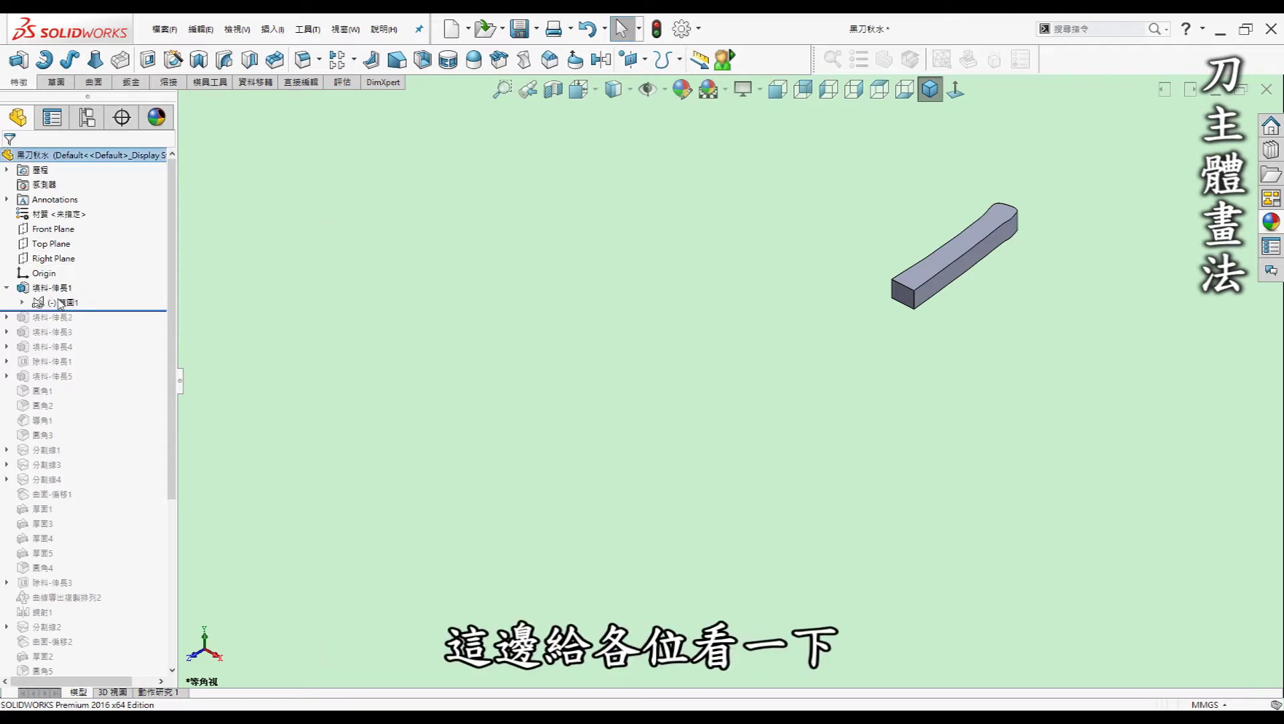
left_click(61, 302)
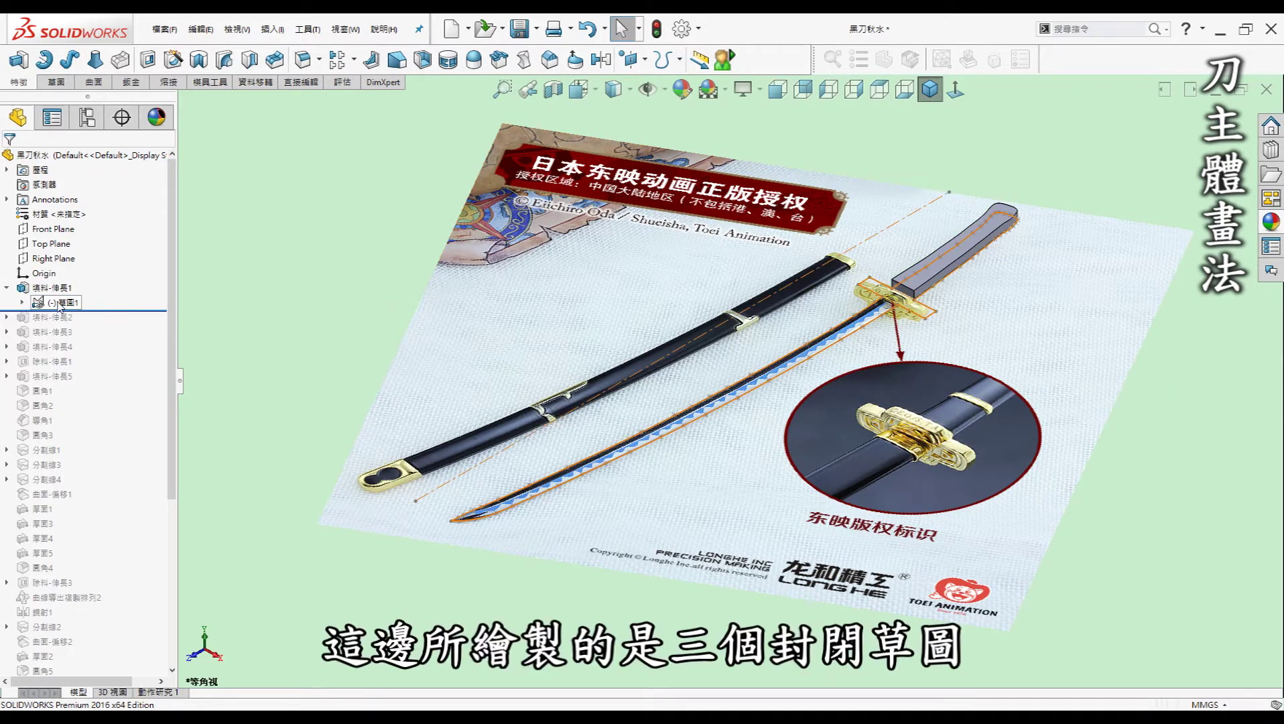
- Zoom in and select a handle edge to confirm the 6 mm thickness
scroll(924, 310, "down", 2)
scroll(902, 301, "down", 2)
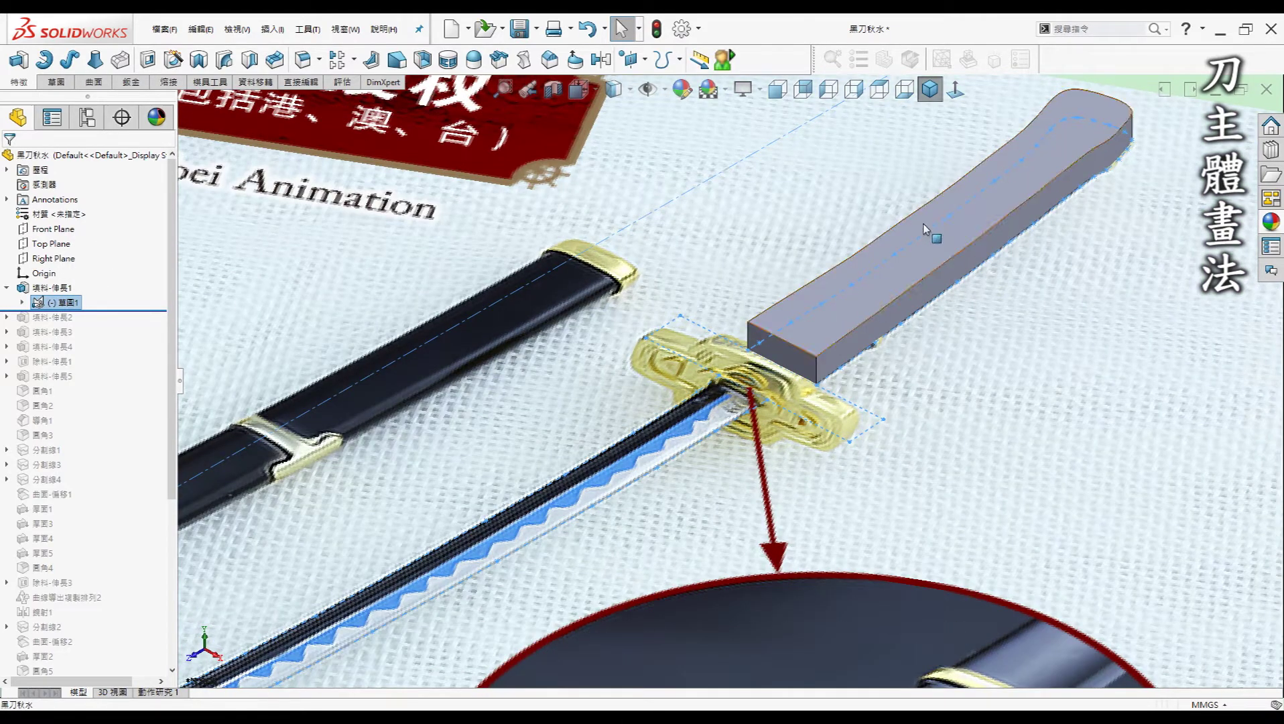
scroll(860, 337, "up", 2)
scroll(860, 337, "up", 3)
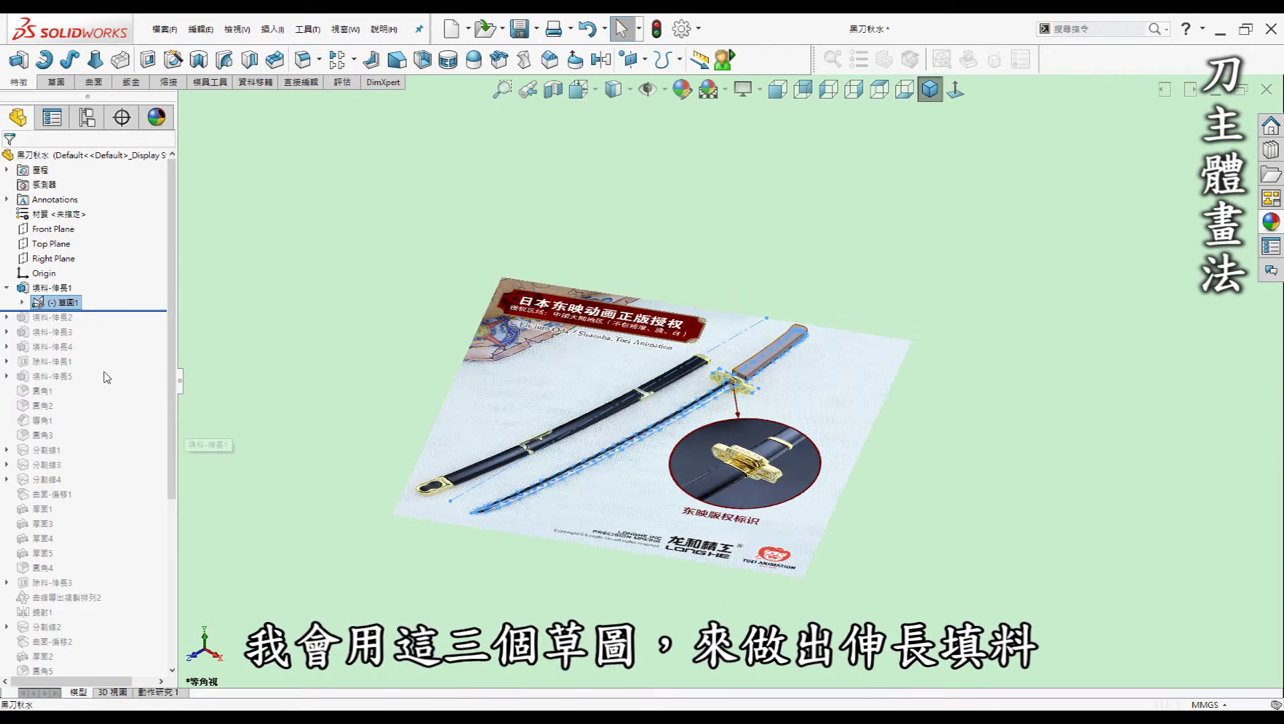
scroll(807, 388, "down", 2)
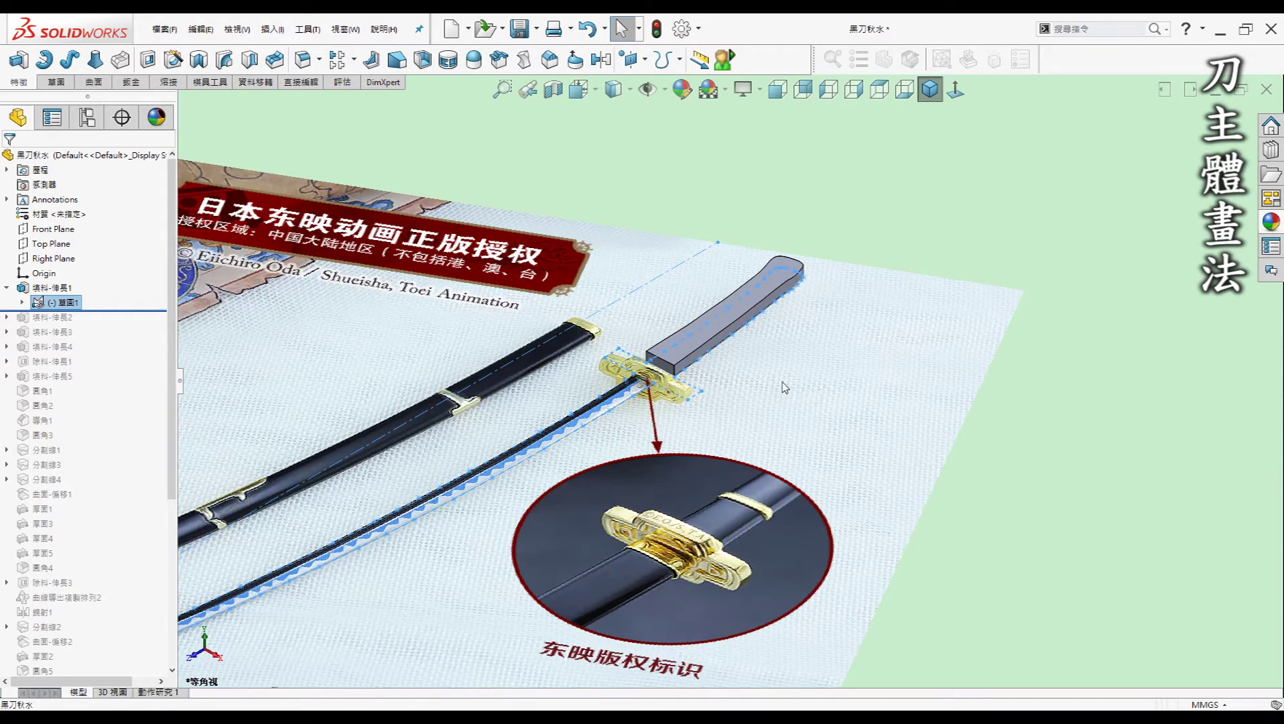
left_click(681, 387)
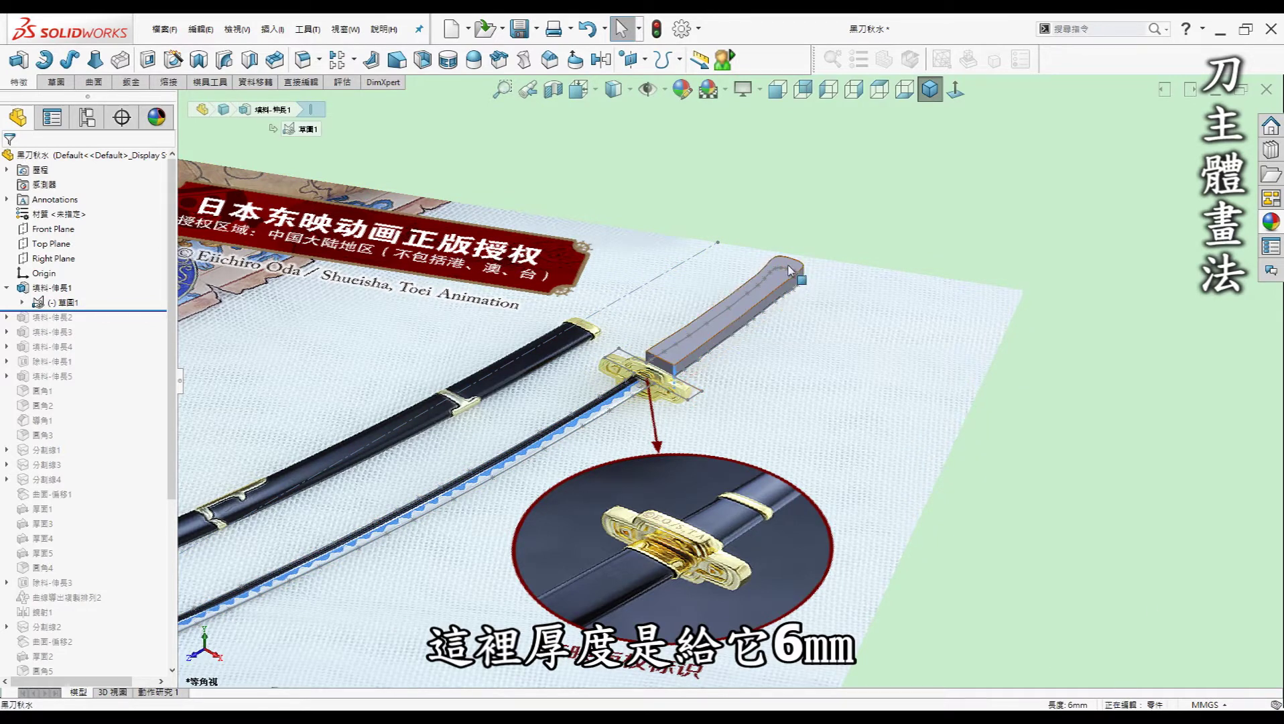
scroll(730, 371, "up", 2)
scroll(476, 419, "down", 1)
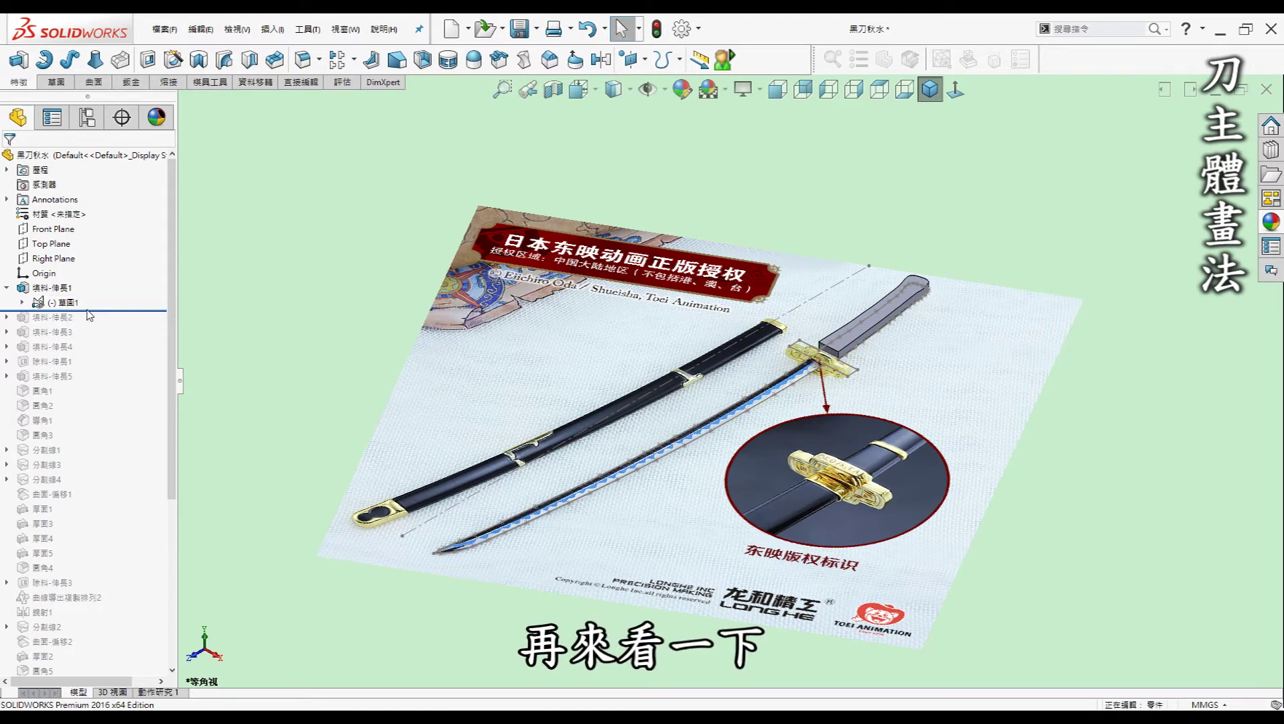
- Restore guard block extrusion 填料-伸長2 and check its 15 mm thickness
left_click_drag(89, 312, 89, 325)
scroll(817, 341, "down", 4)
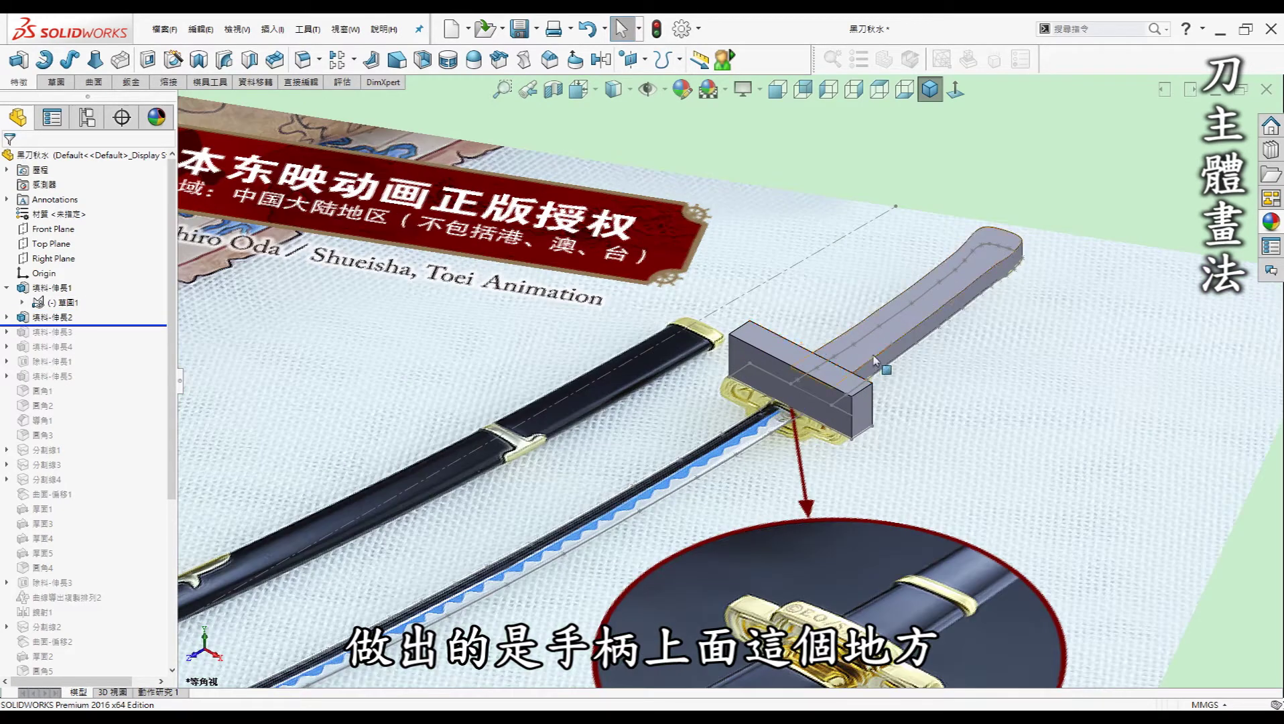
scroll(874, 360, "up", 1)
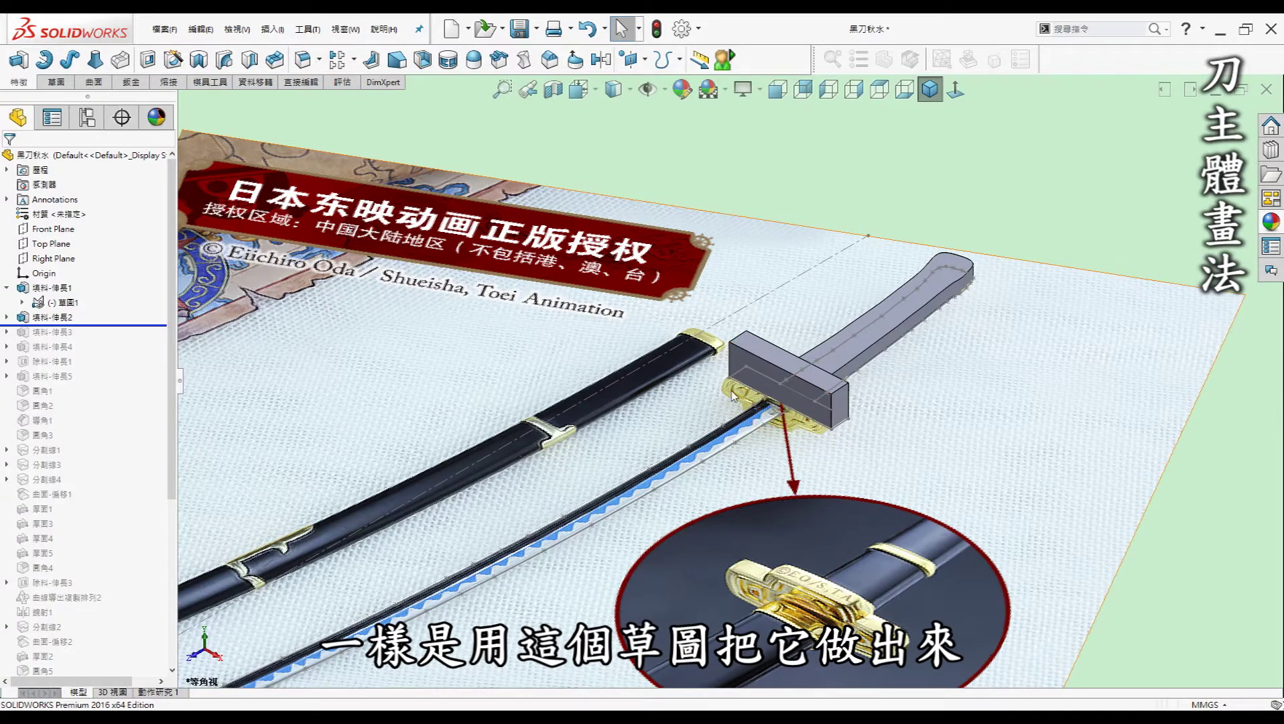
left_click(835, 409)
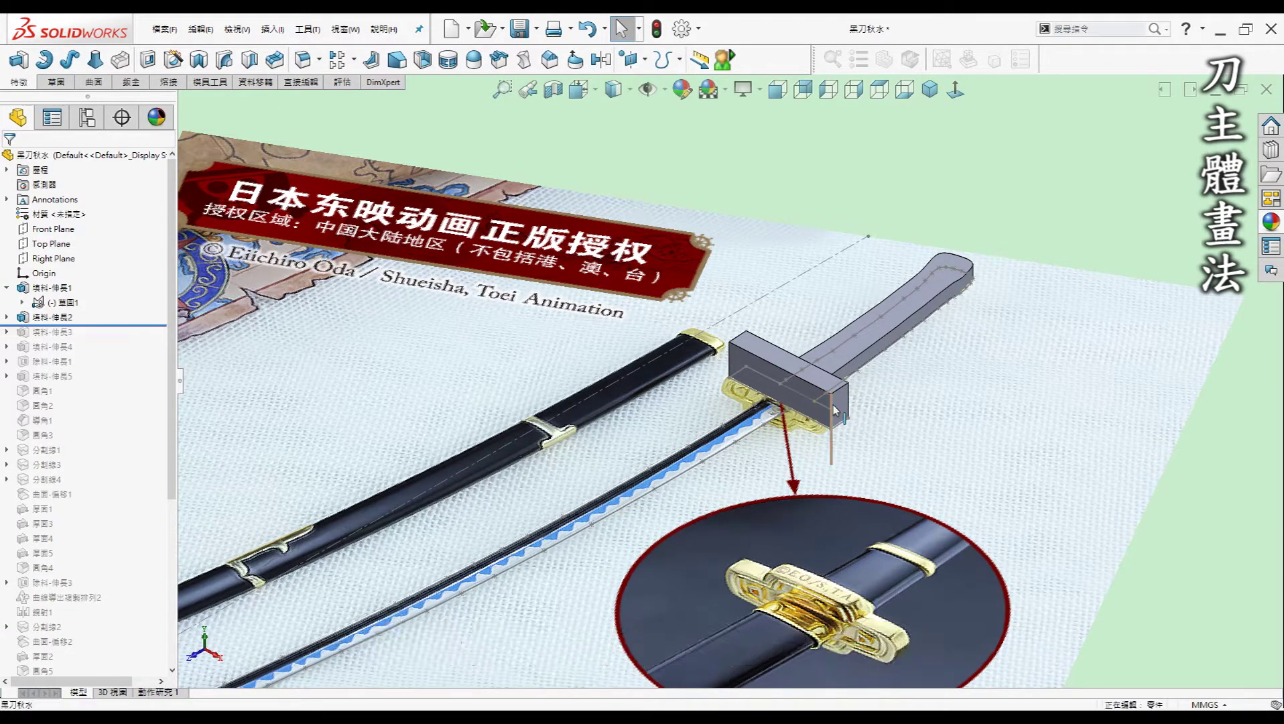
key("Up")
key("Up")
key("Up")
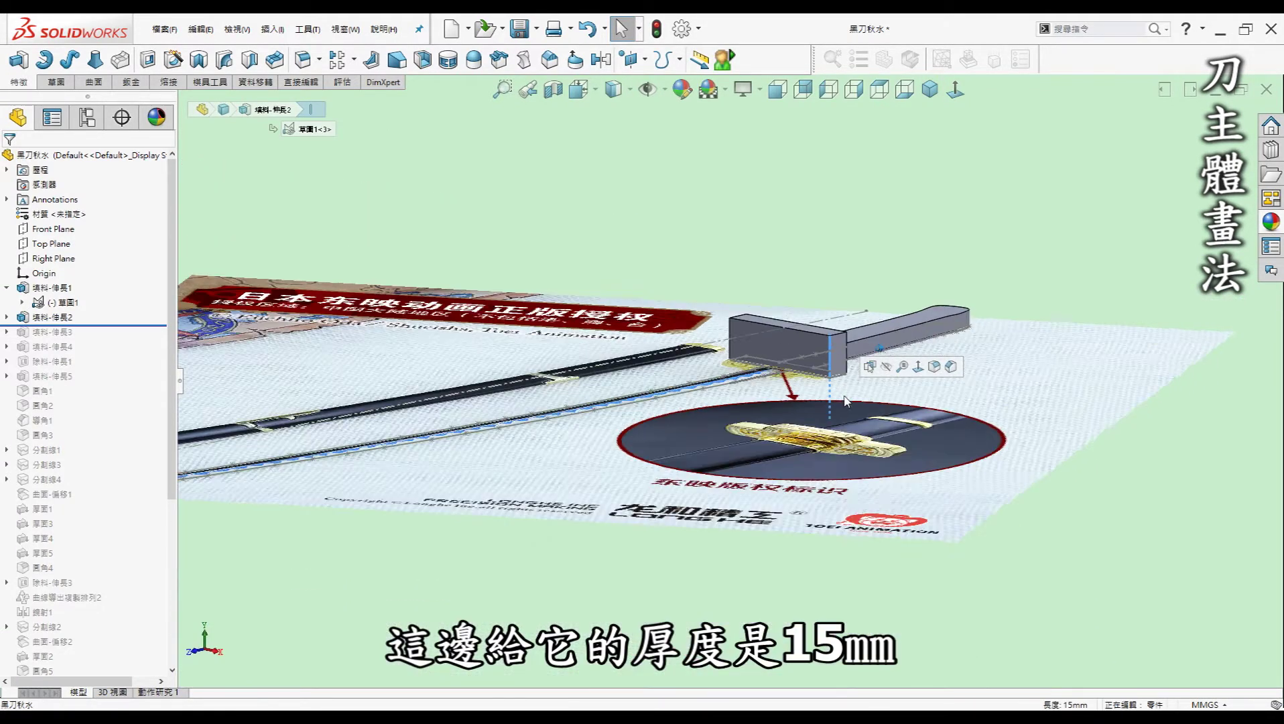
key("Up")
key("Up")
key("Up")
key("Up")
key("Up")
key("Up")
key("Up")
key("Up")
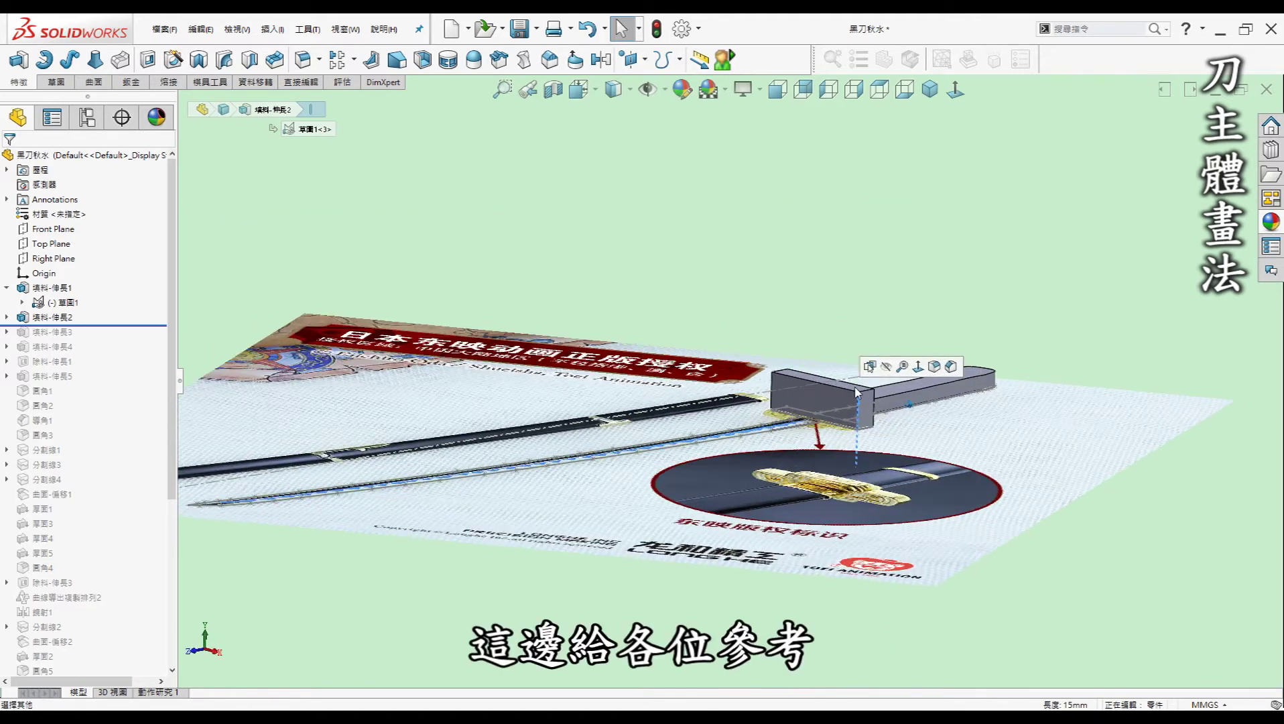
left_click(878, 280)
key("Up")
key("Up")
key("Up")
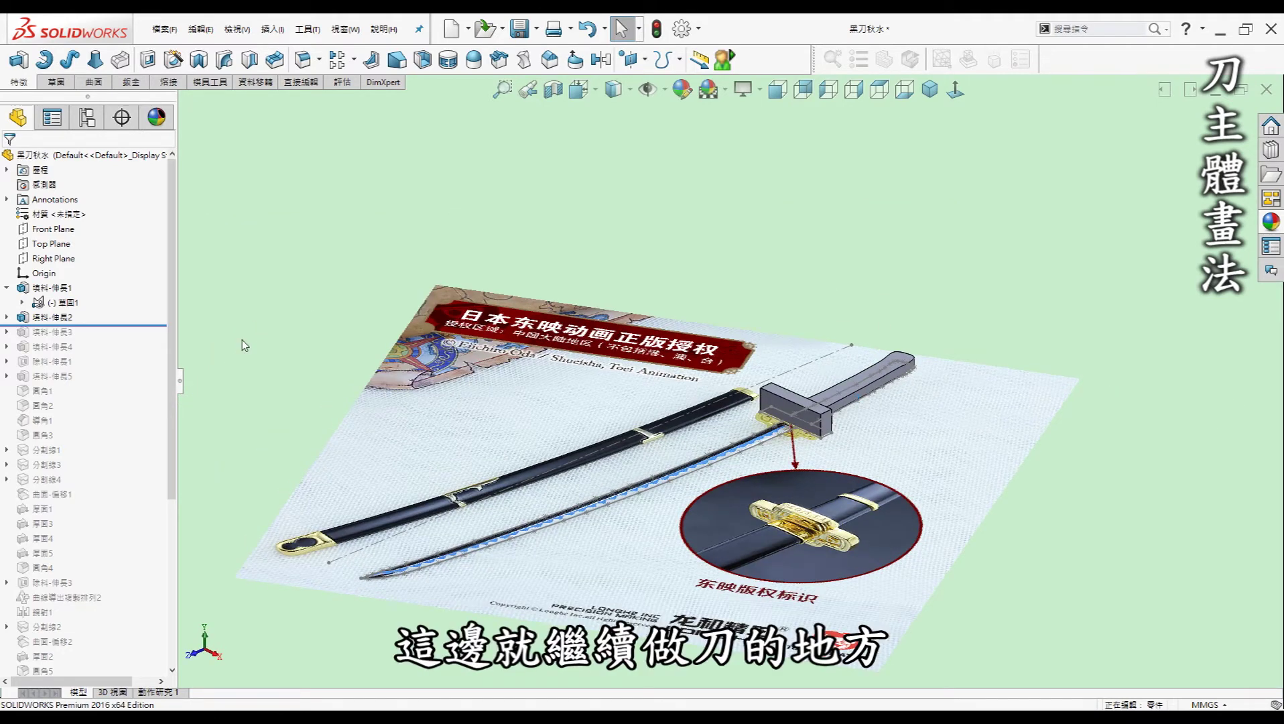
- Restore blade extrusion 填料-伸長3 and orbit to inspect the blade edge-on
left_click_drag(130, 328, 130, 342)
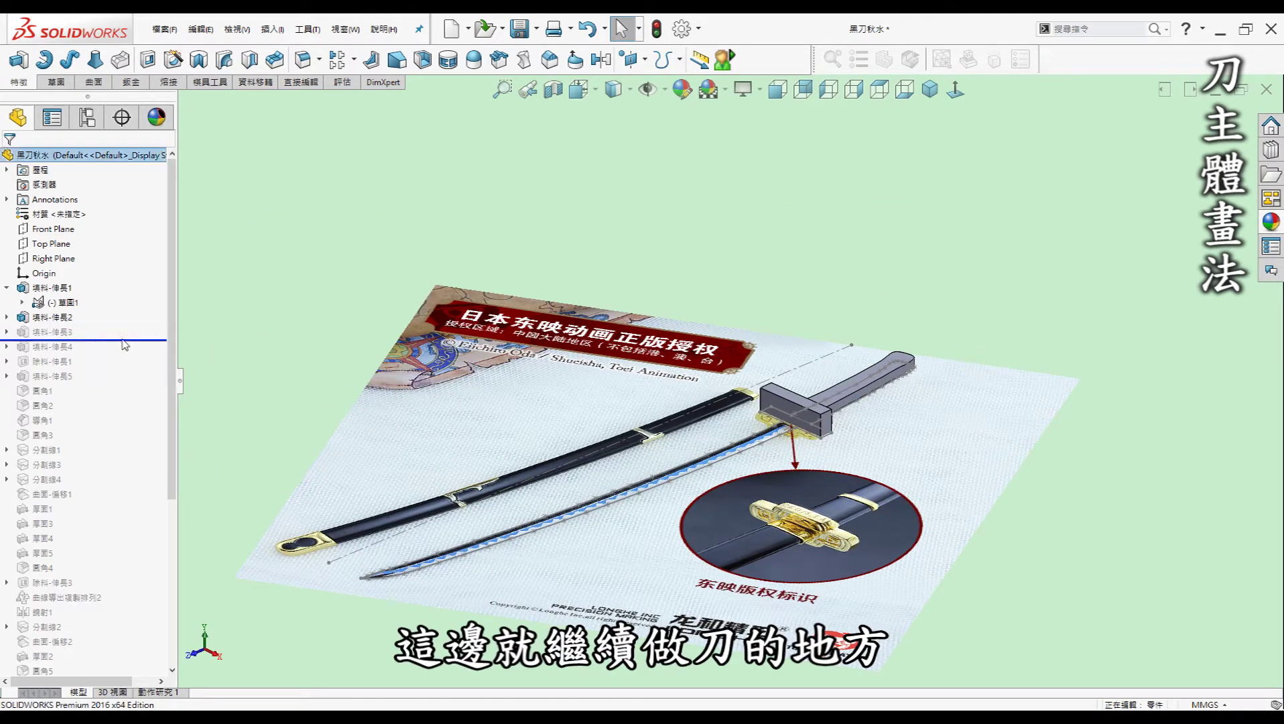
key("Up")
key("Up")
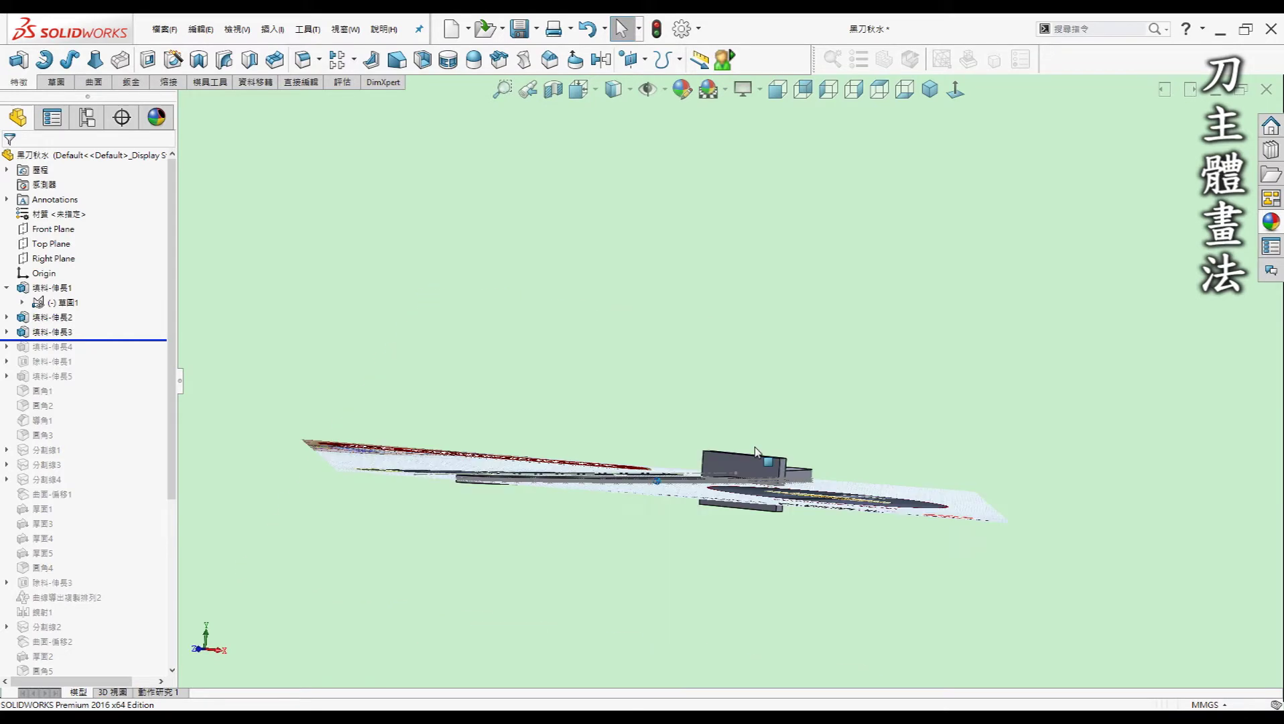
key("Up")
key("Up")
scroll(615, 421, "down", 5)
middle_click_drag(615, 421, 615, 678)
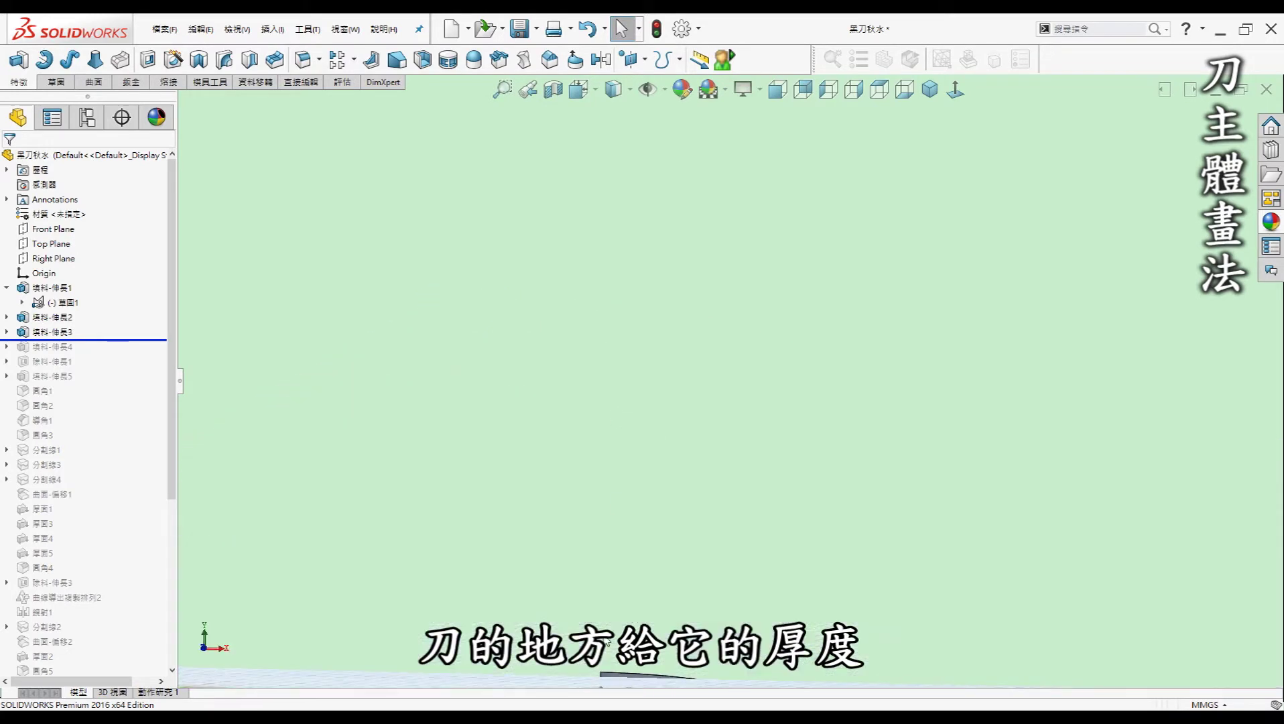
left_click(609, 678)
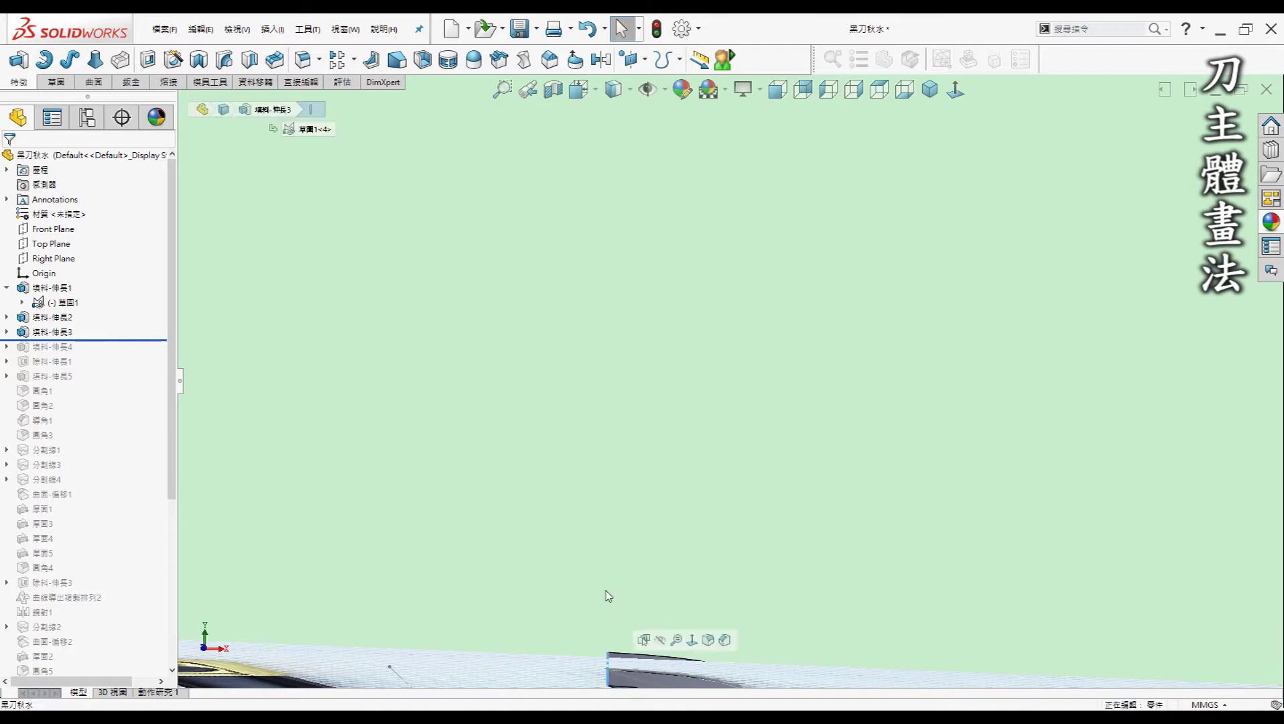
key("Up")
key("Up")
key("Up")
middle_click_drag(692, 393, 817, 261)
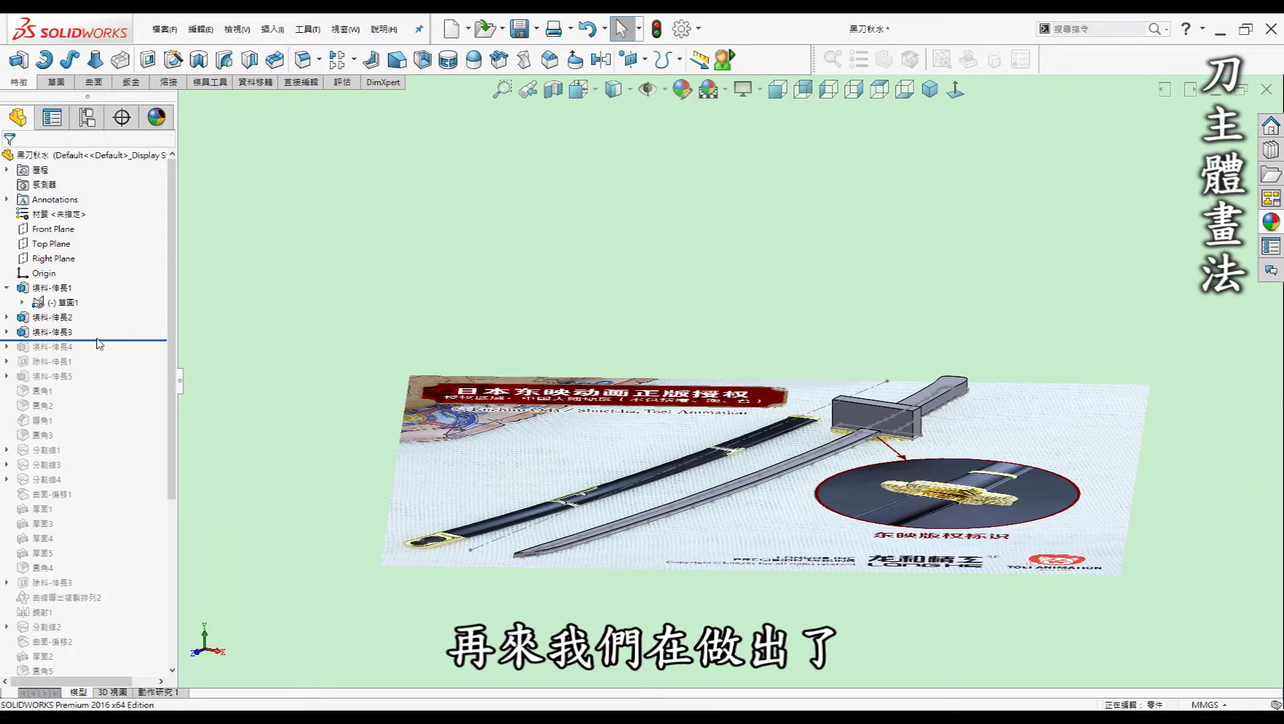
- Restore the fourth extrusion 填料-伸長4 and view the whole model
left_click_drag(102, 340, 94, 354)
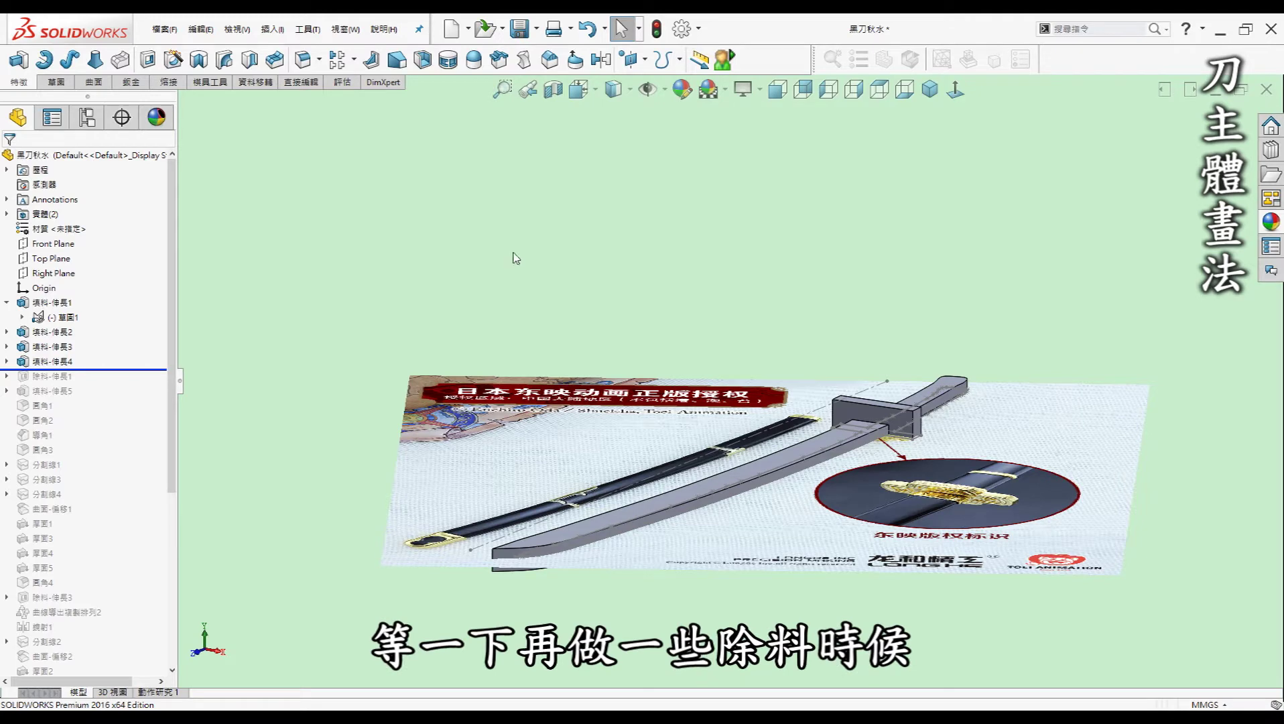
middle_click_drag(514, 259, 795, 276)
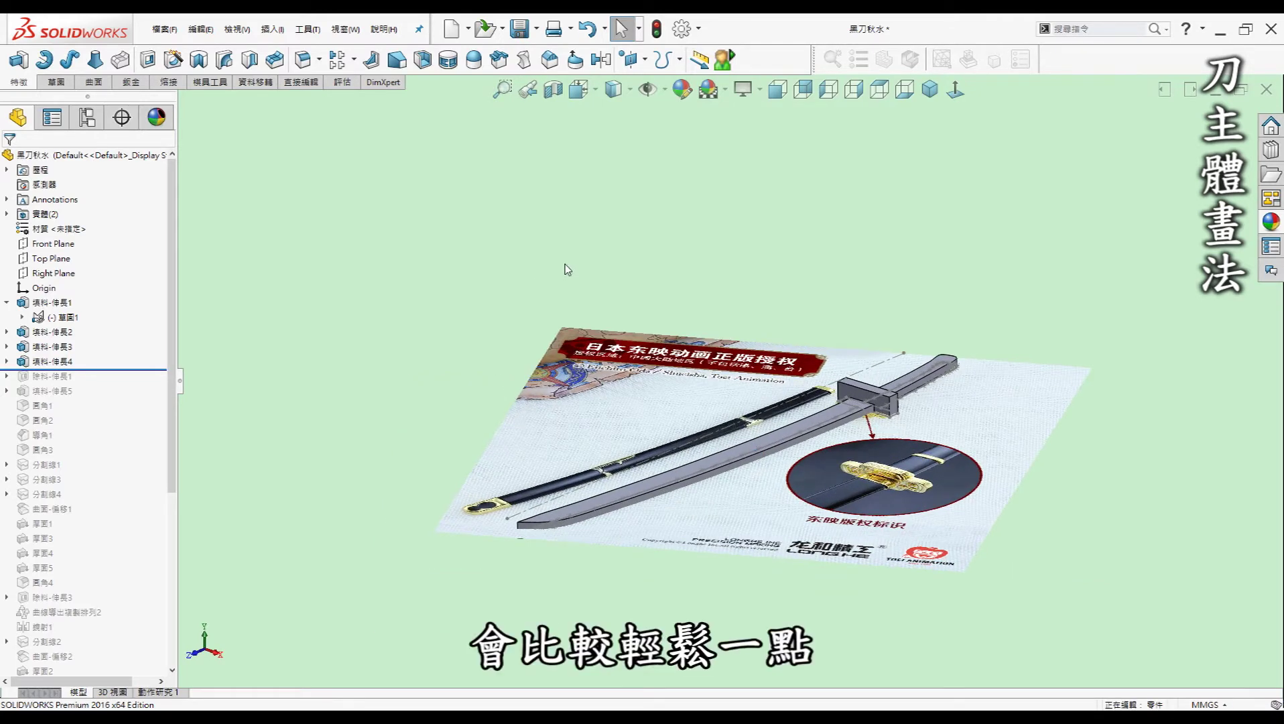
left_click(52, 361)
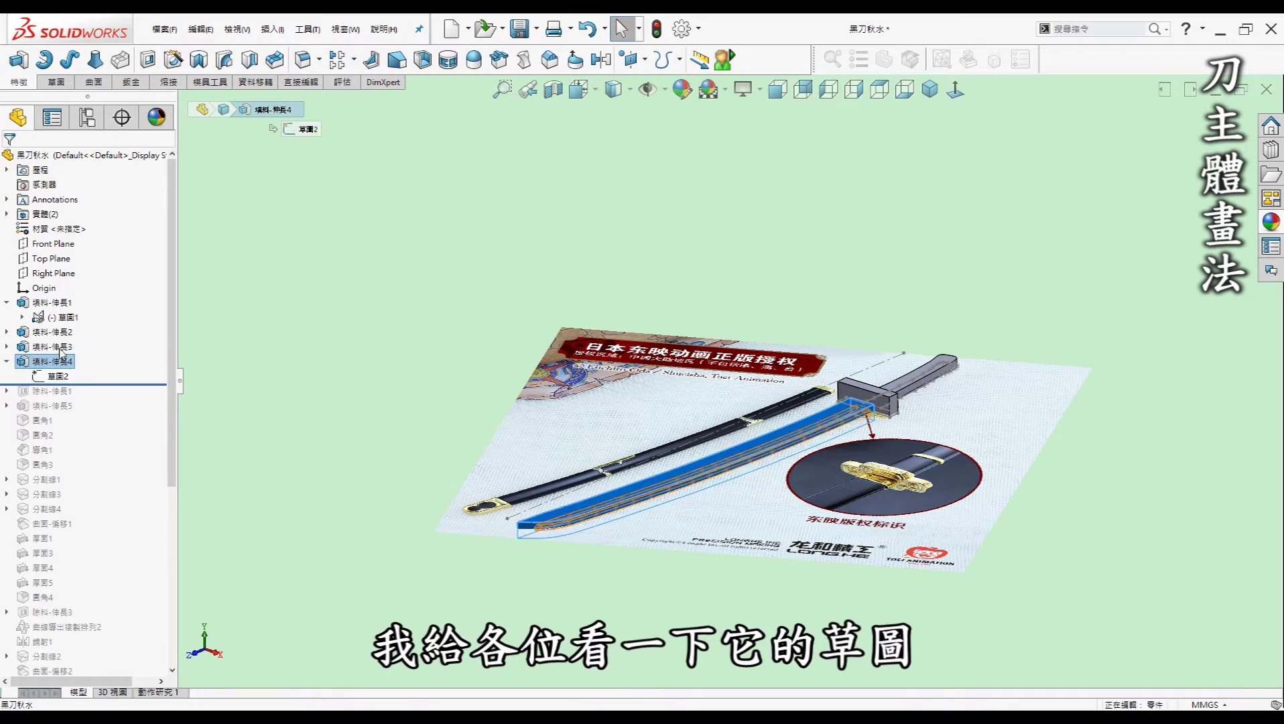
- Show sketch 草圖2 under 填料-伸長4, with its 2.50 blade-edge offset
left_click(65, 317)
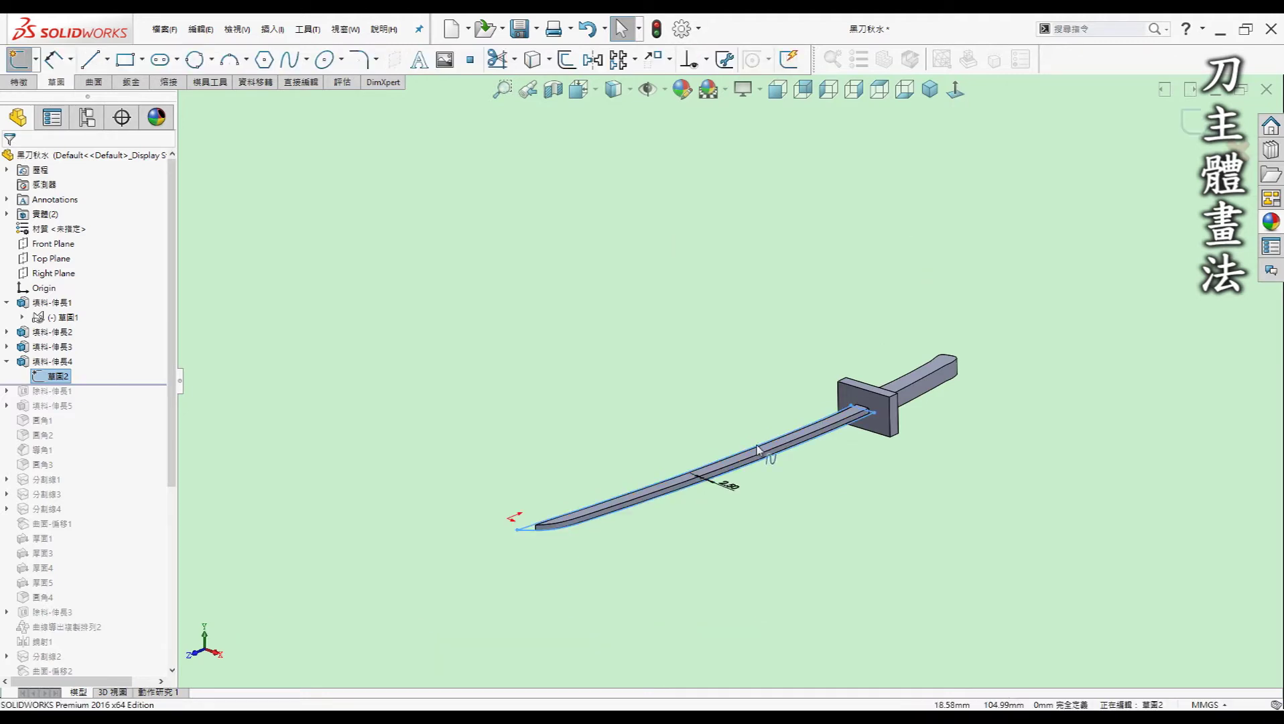
scroll(756, 530, "down", 3)
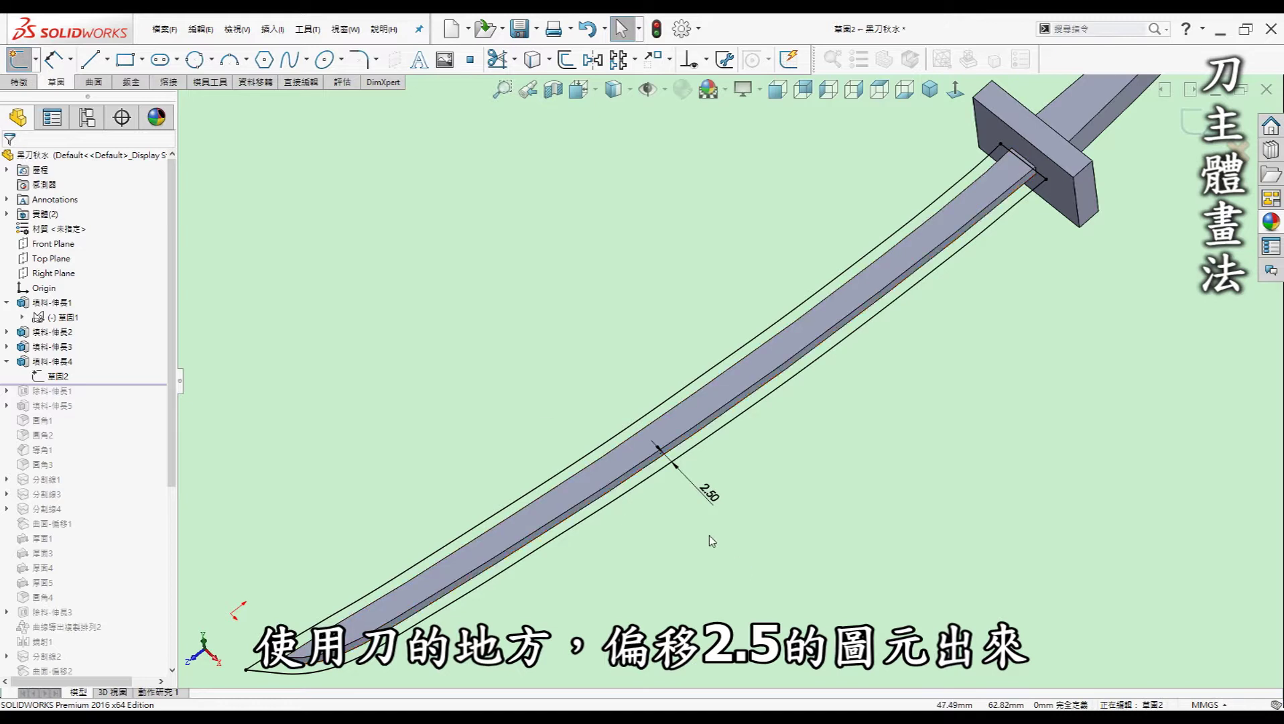
scroll(709, 536, "up", 3)
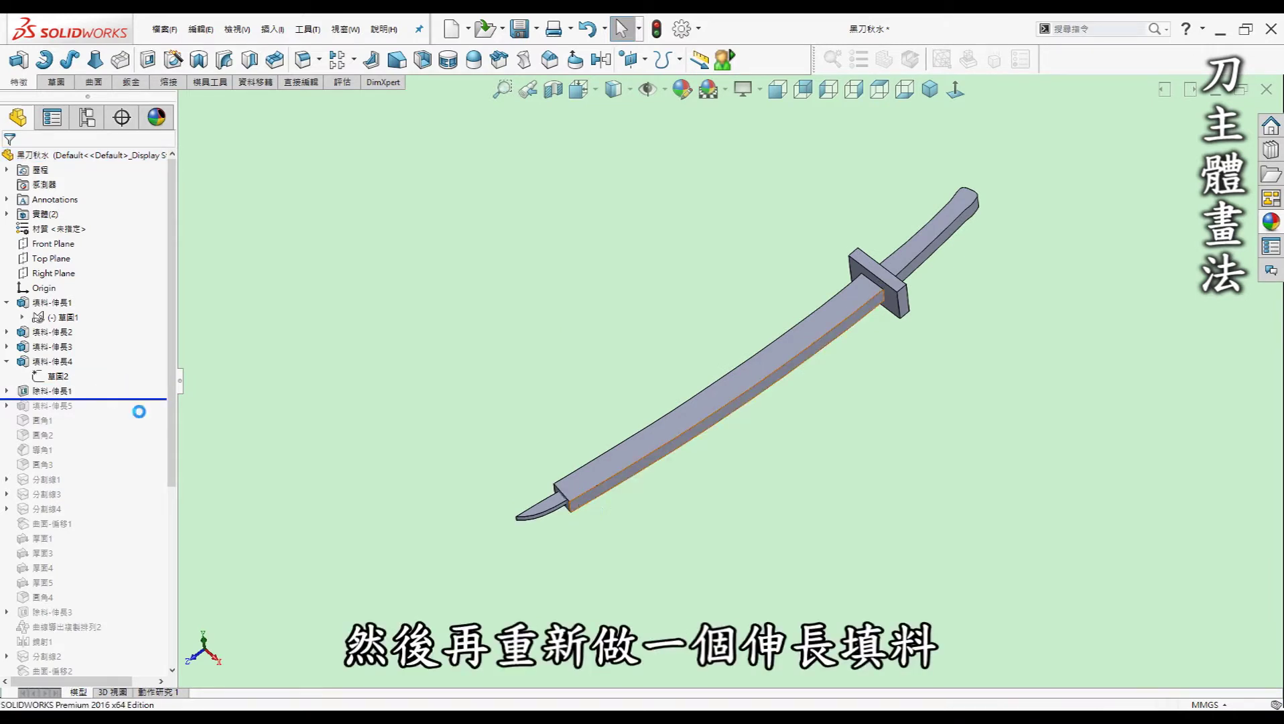
- Rebuild the blade cut, chamfer and fillets through 圓角3 in isometric view
left_click_drag(134, 399, 134, 414)
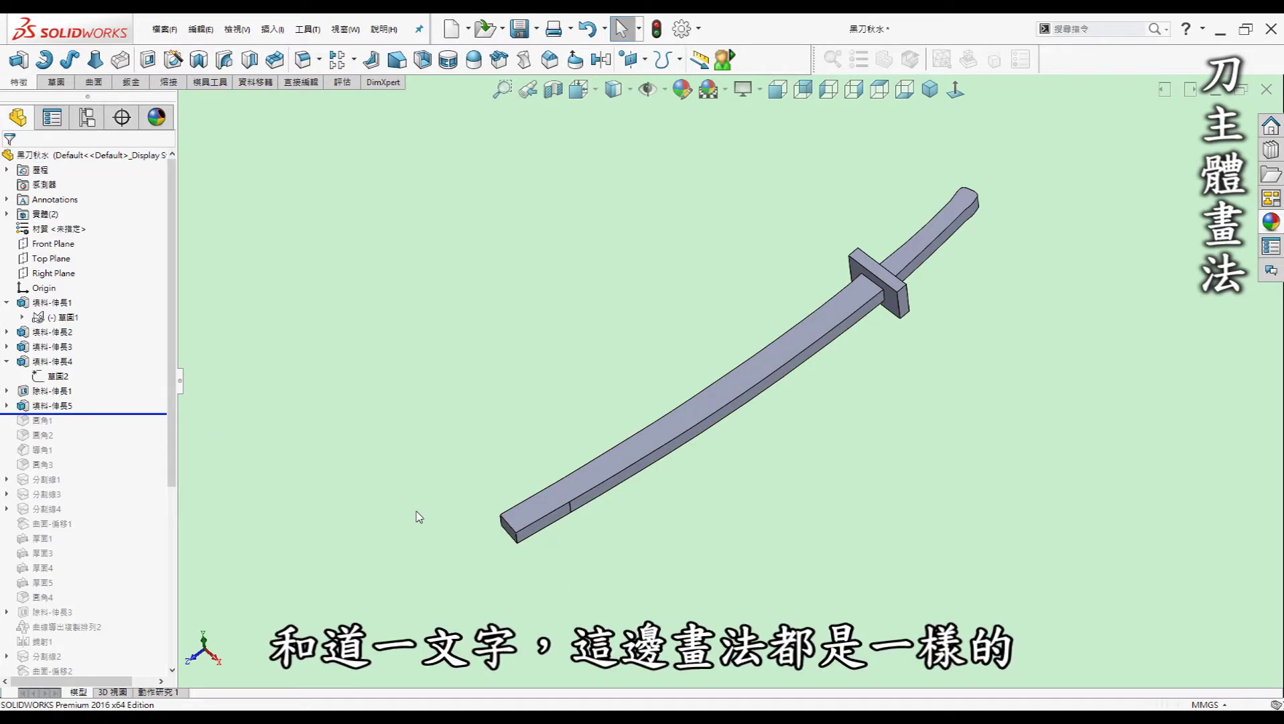
left_click(930, 89)
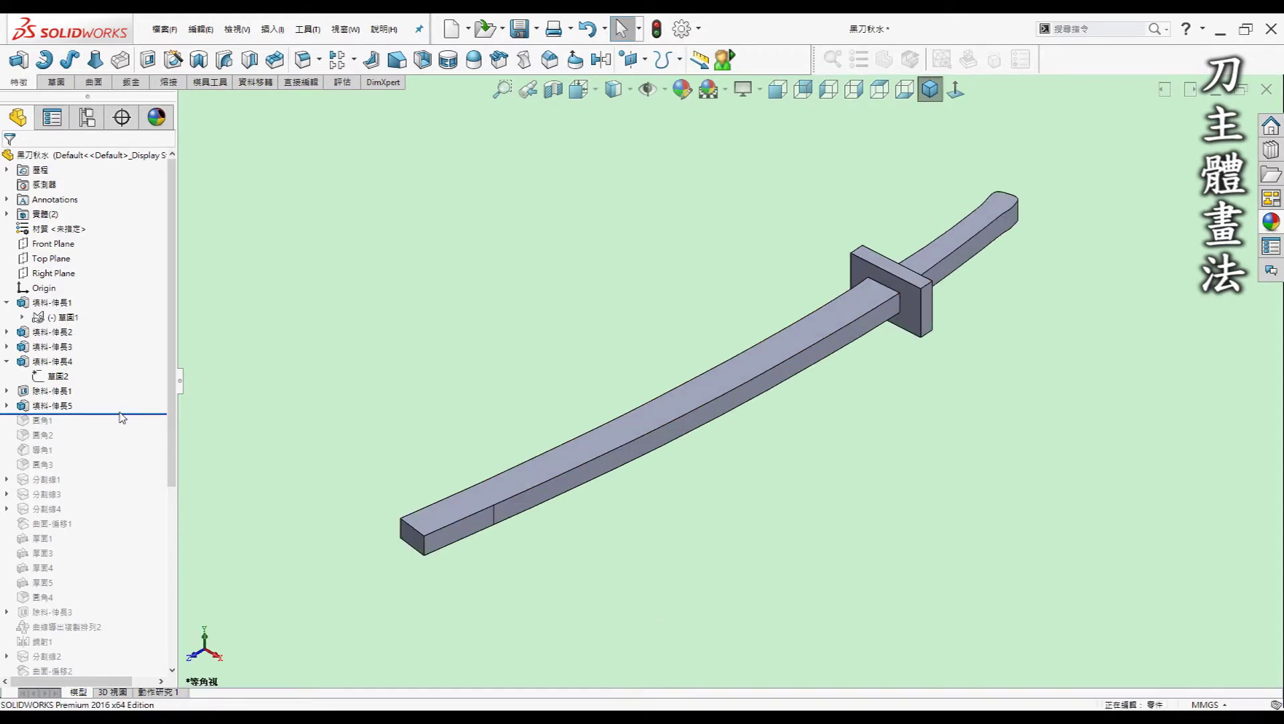
left_click_drag(121, 433, 113, 451)
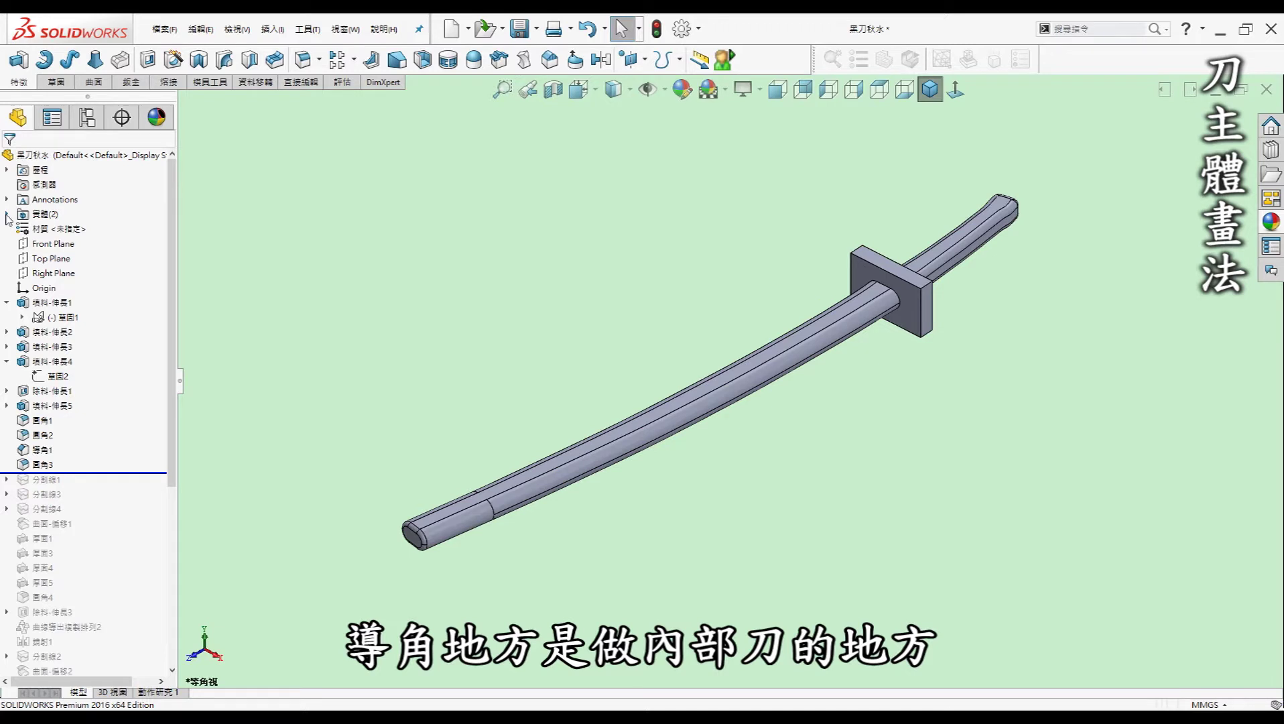
- Hide outer body 圓角3 to inspect the chamfered blade, then show it again
left_click(6, 215)
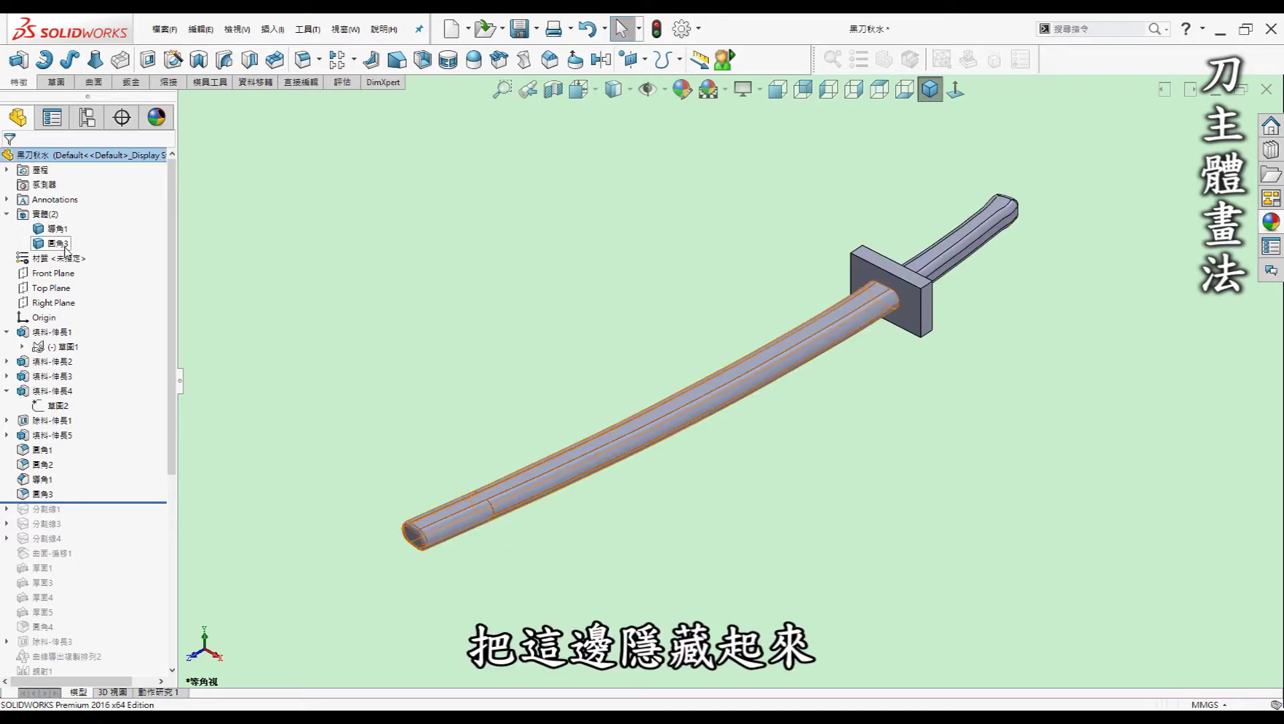
left_click(66, 250)
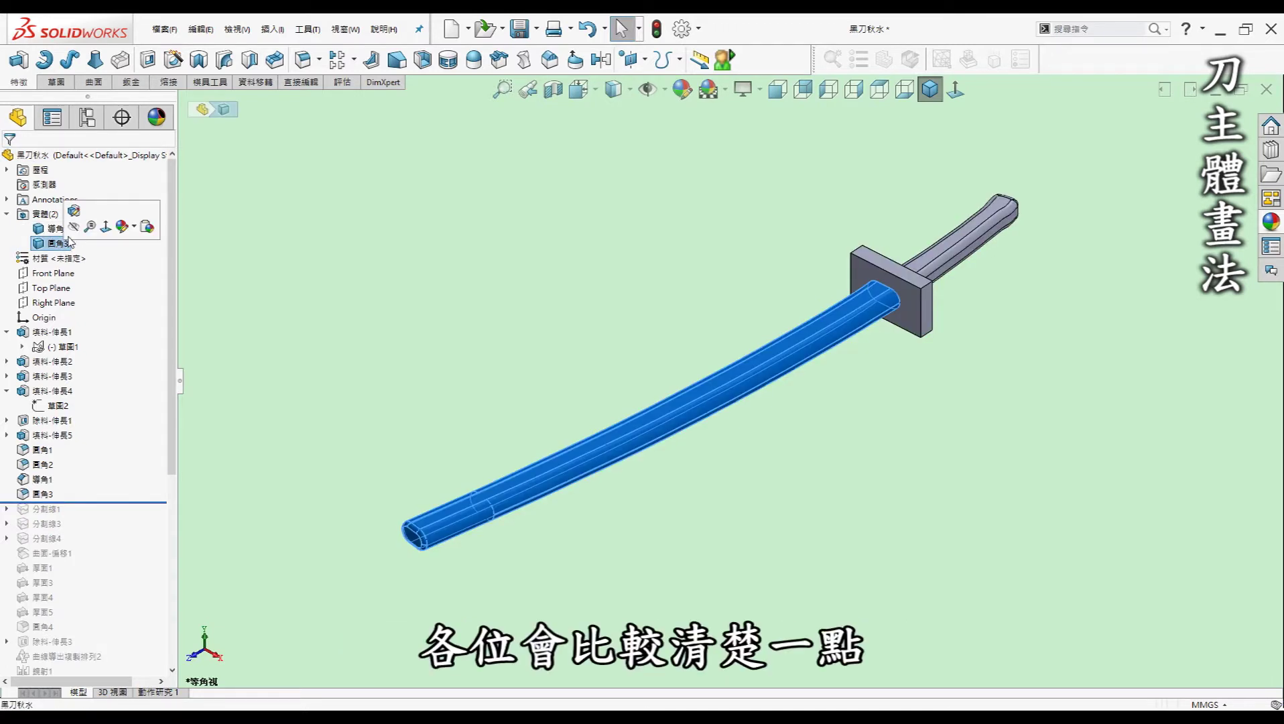
left_click(433, 289)
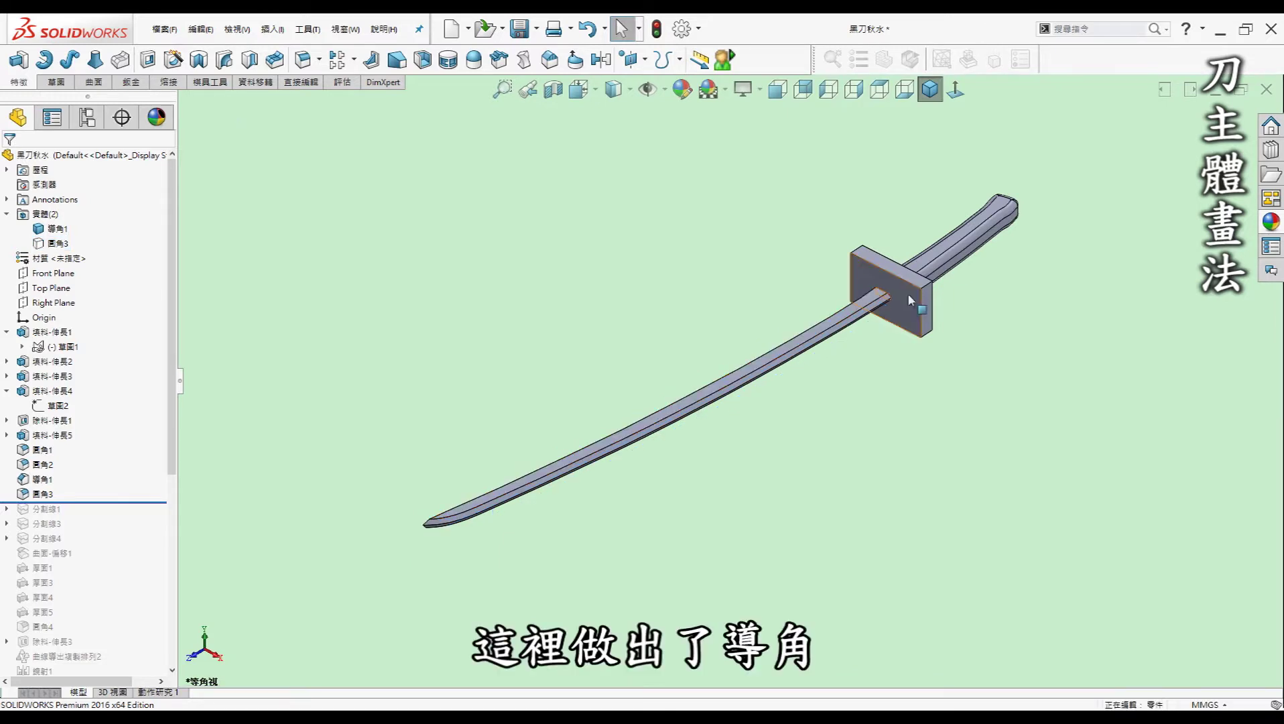
scroll(441, 504, "down", 5)
mouse_move(622, 468)
middle_mouse_down()
mouse_move(619, 381)
mouse_move(619, 439)
middle_mouse_up()
left_click(929, 89)
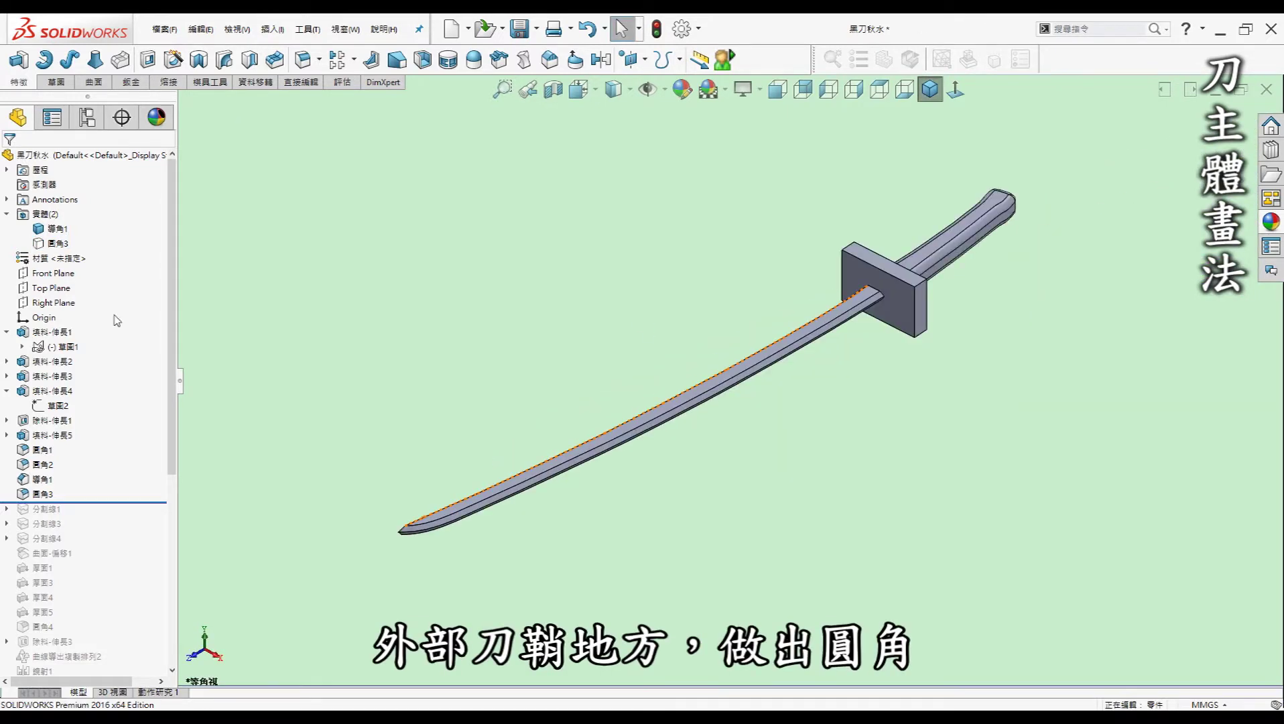
left_click(55, 247)
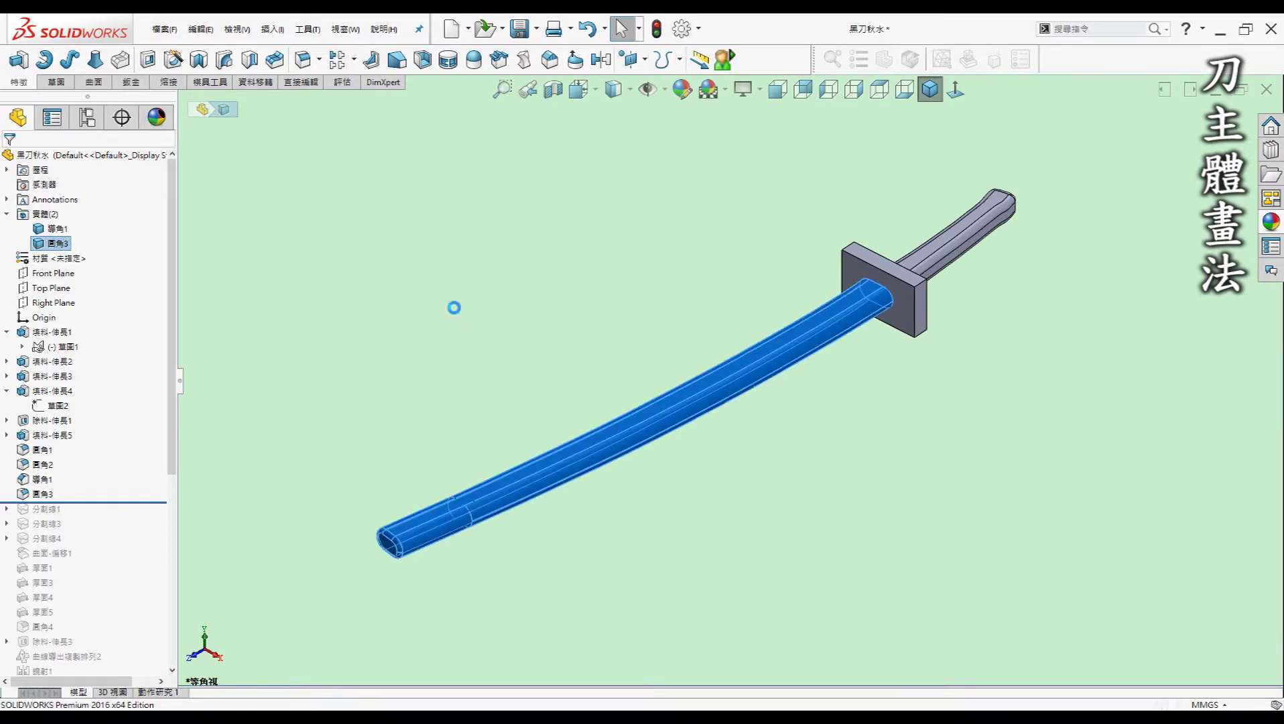
left_click(454, 331)
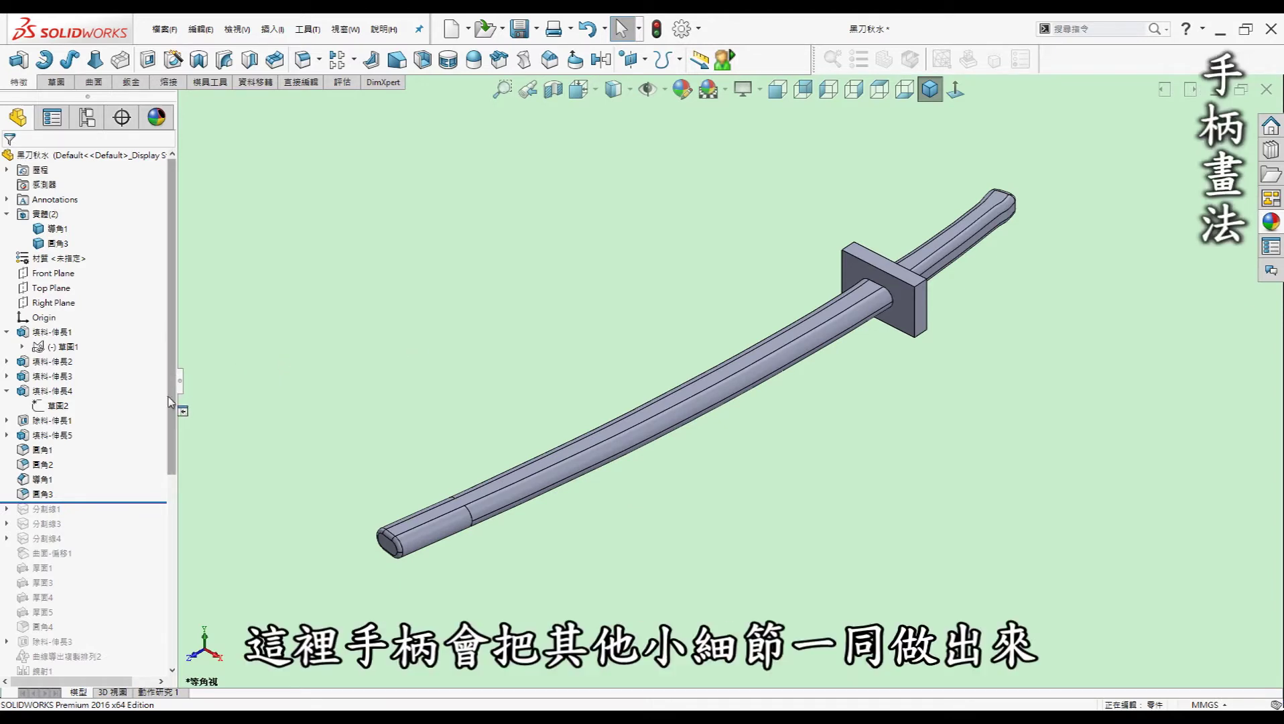
- Restore split lines 分割線1, 分割線3 and 分割線4 on the handle end
scroll(167, 404, "down", 1)
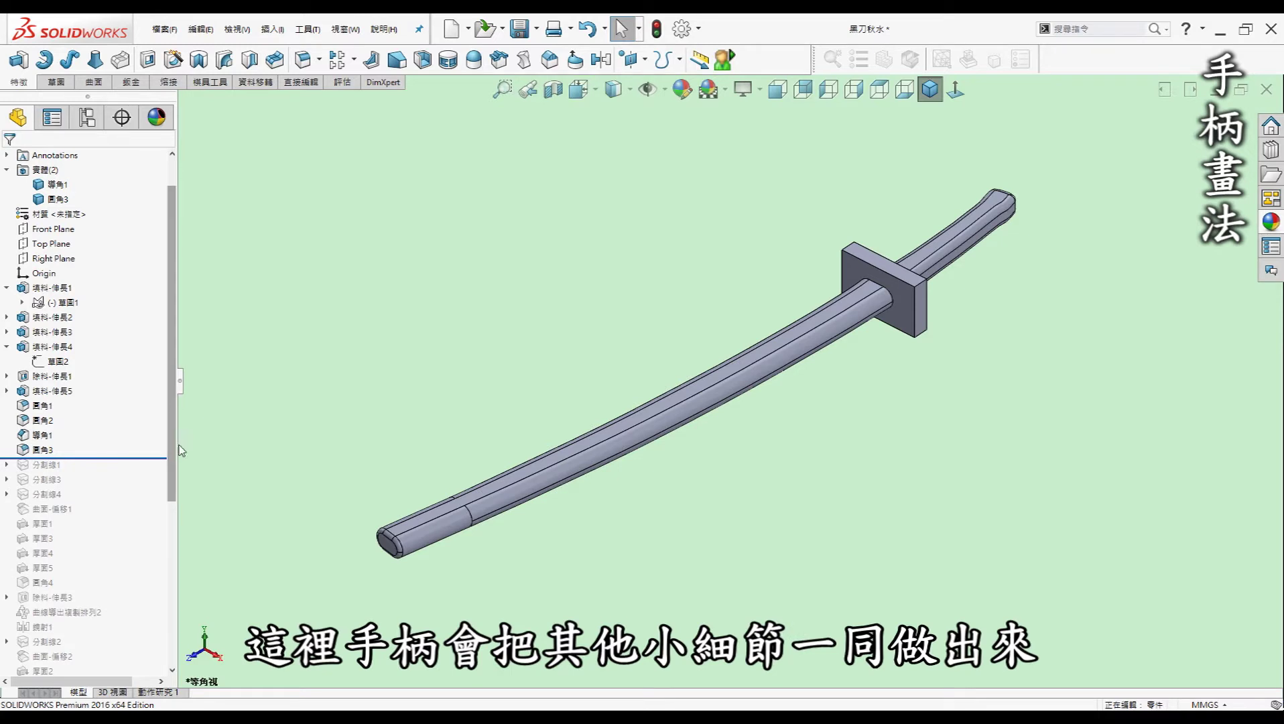
scroll(181, 450, "down", 2)
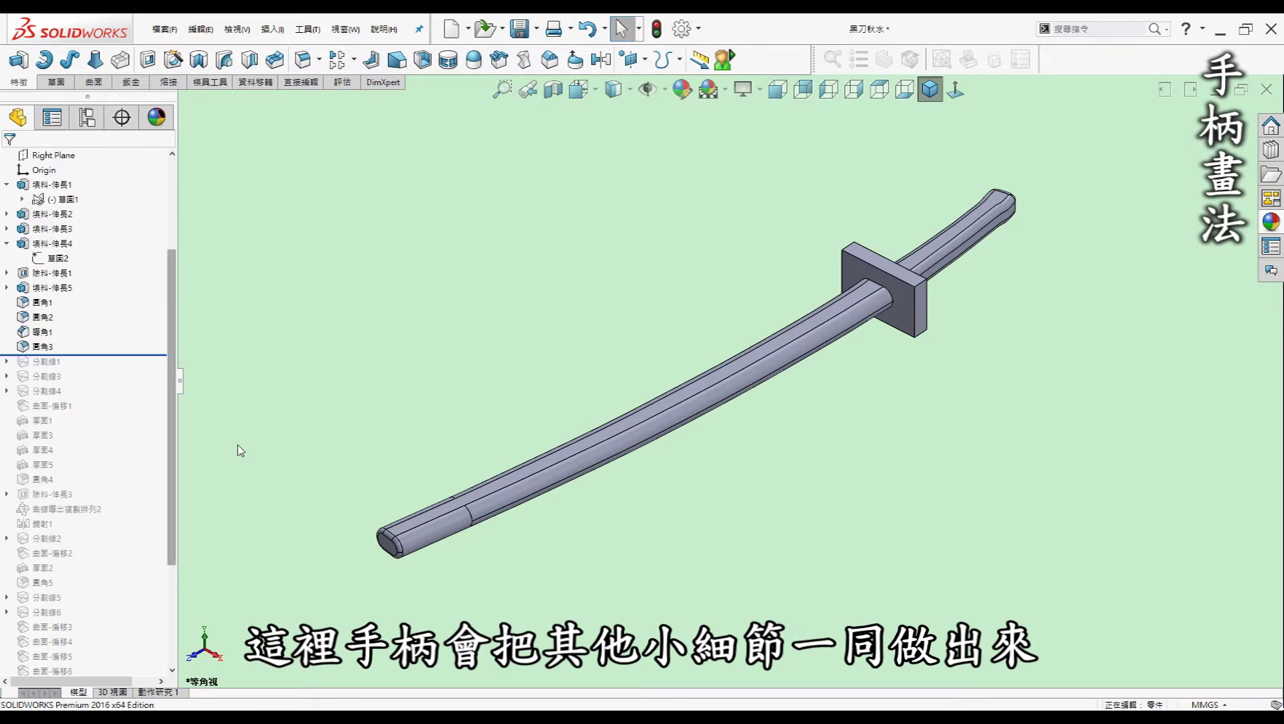
left_click_drag(108, 355, 100, 394)
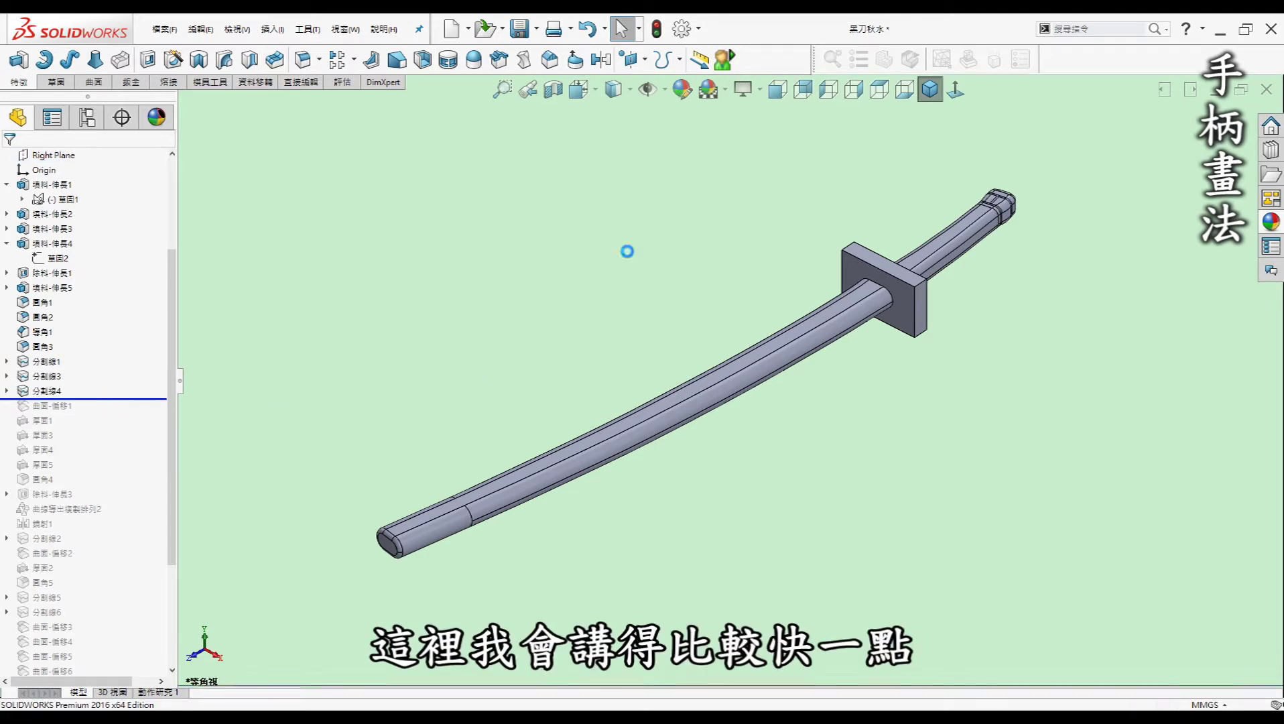
- Zoom into the handle end and restore zero-offset surface 曲面-偏移1
scroll(627, 251, "down", 1)
scroll(1026, 263, "down", 2)
scroll(1006, 281, "down", 2)
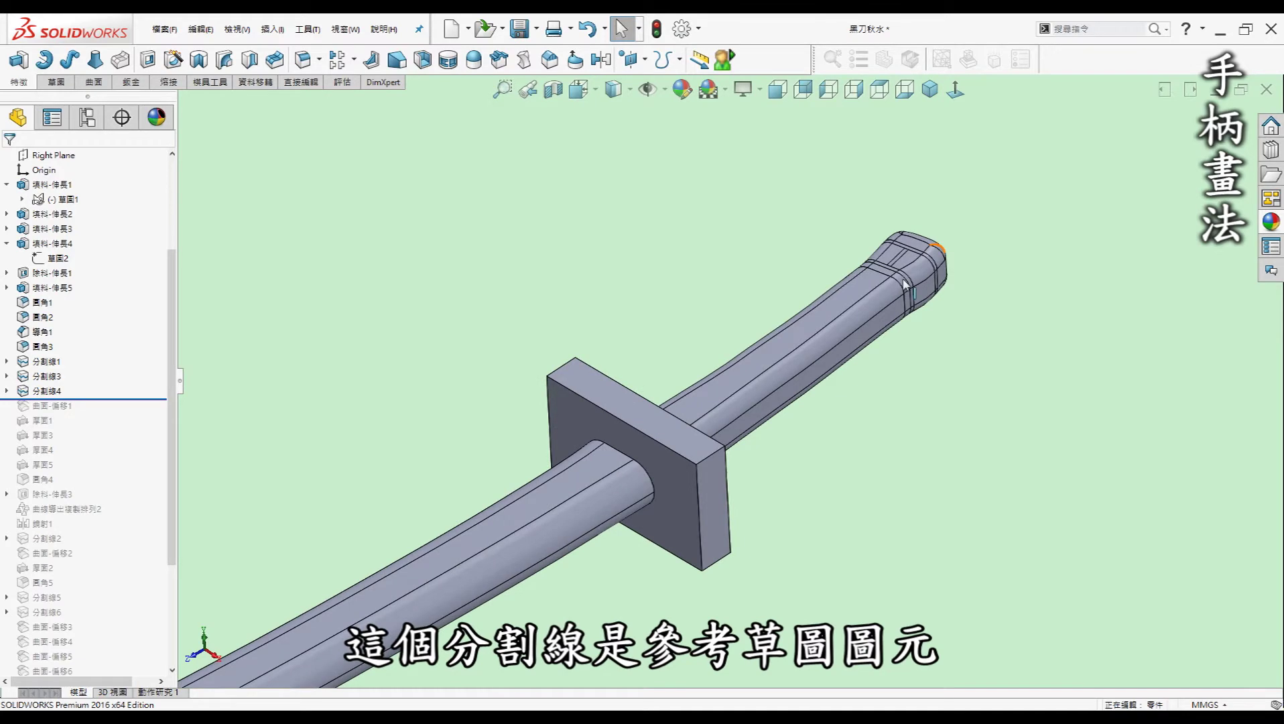
scroll(904, 284, "down", 3)
mouse_move(859, 290)
middle_mouse_down()
mouse_move(865, 216)
mouse_move(700, 267)
mouse_move(1028, 357)
mouse_move(989, 367)
middle_mouse_up()
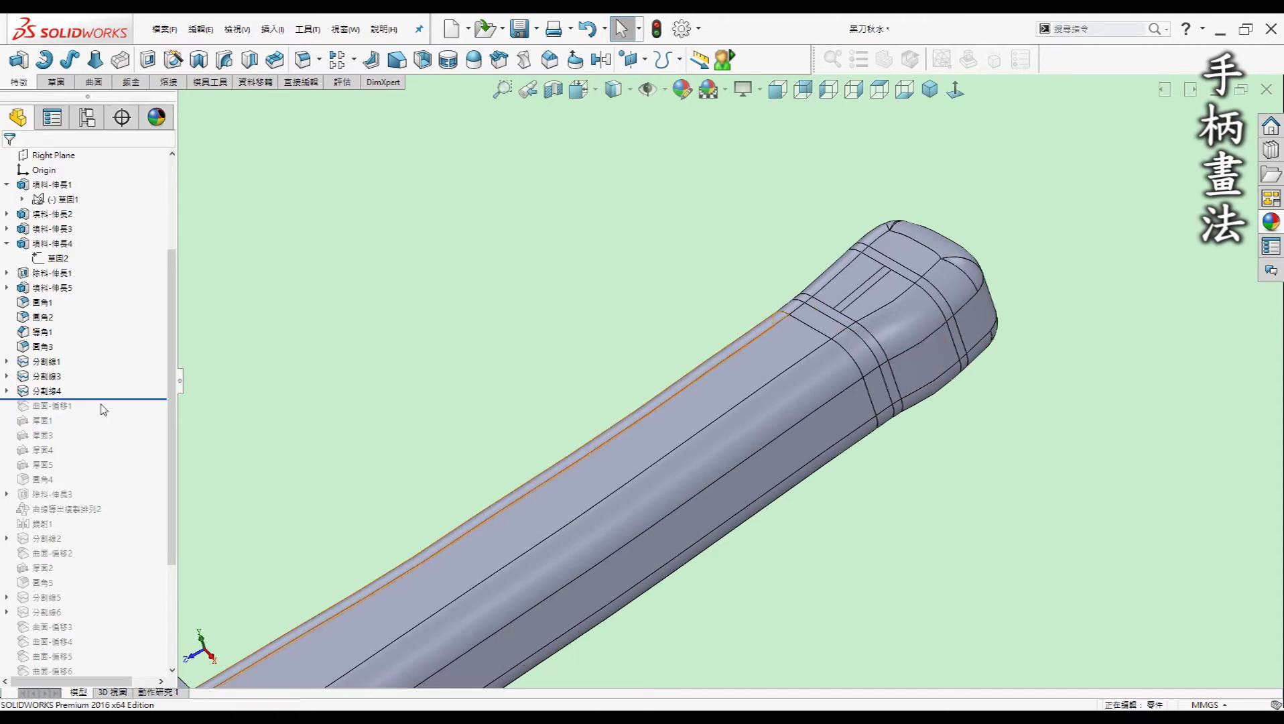
left_click_drag(105, 399, 104, 413)
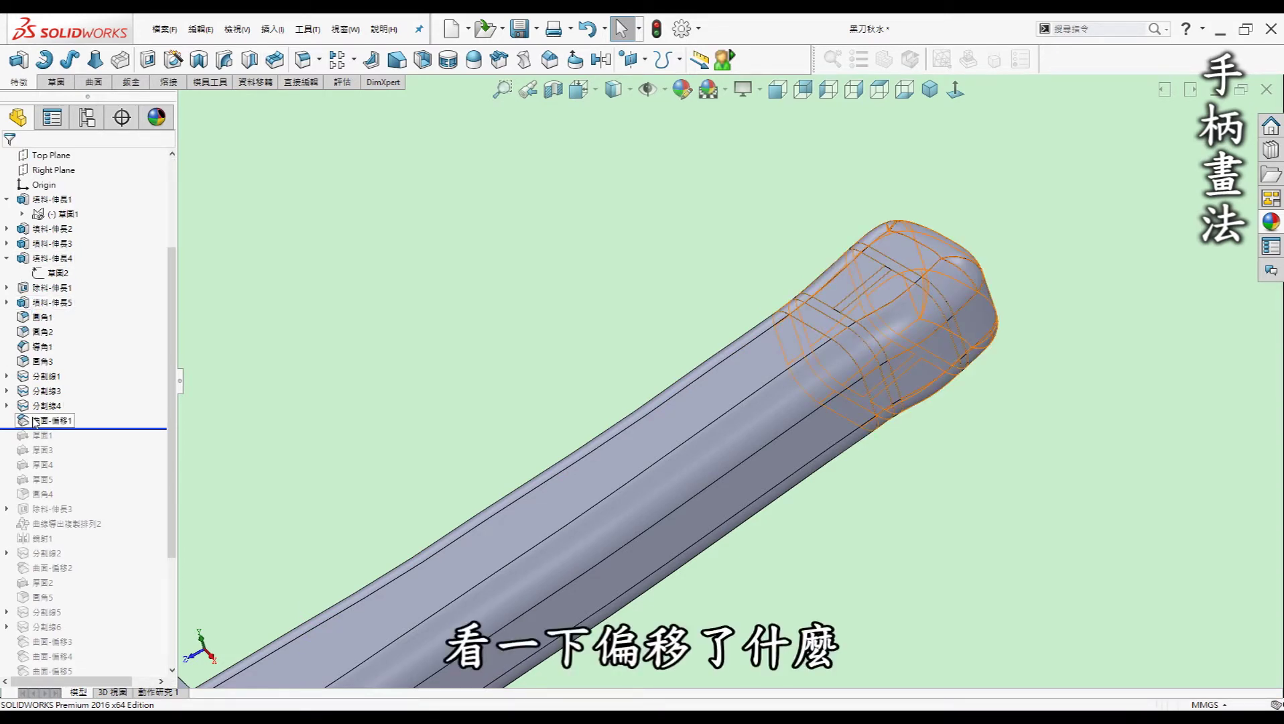
left_click_drag(171, 255, 170, 168)
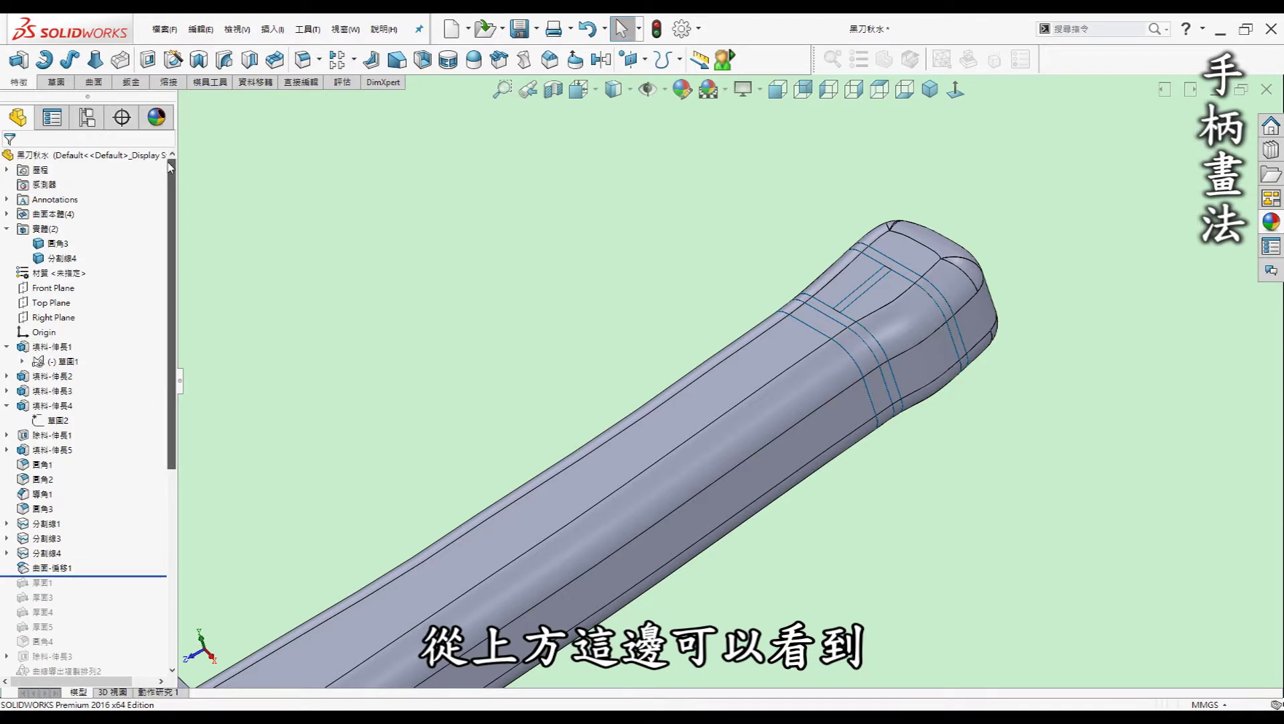
left_click(7, 213)
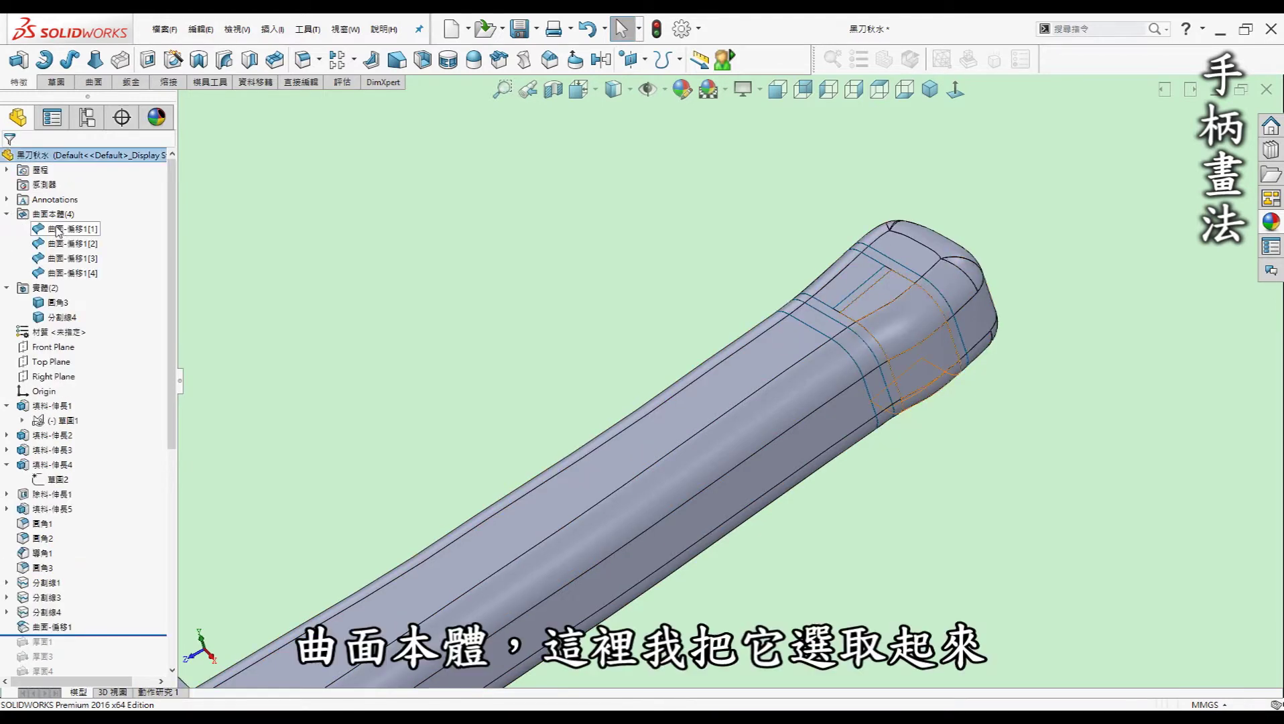
left_click(57, 232)
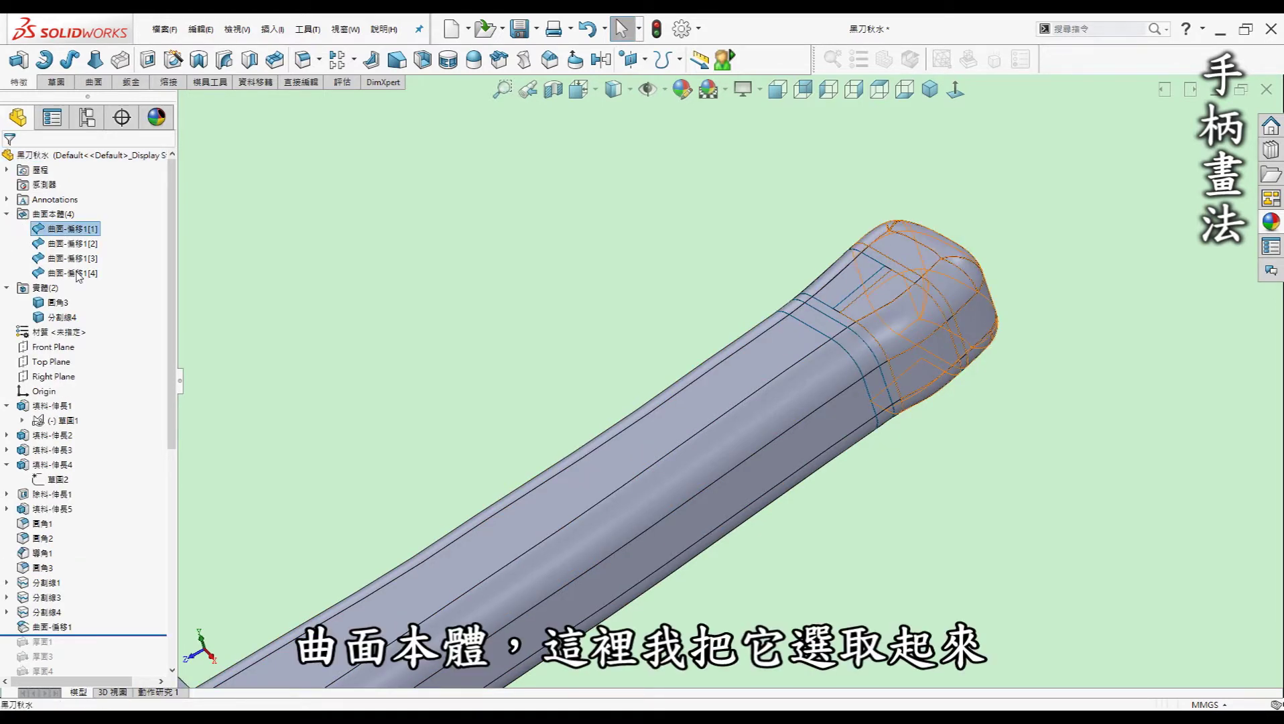
left_click(77, 274)
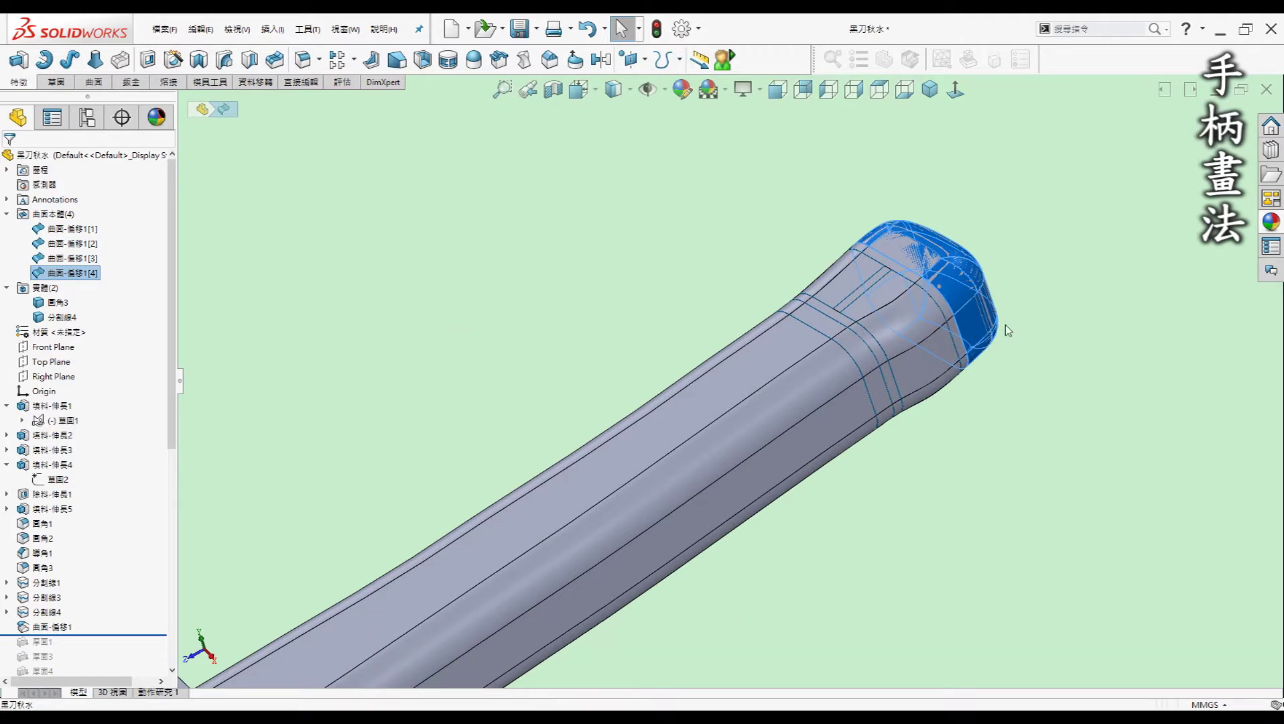
left_click(70, 228)
left_click(72, 243, "ctrl")
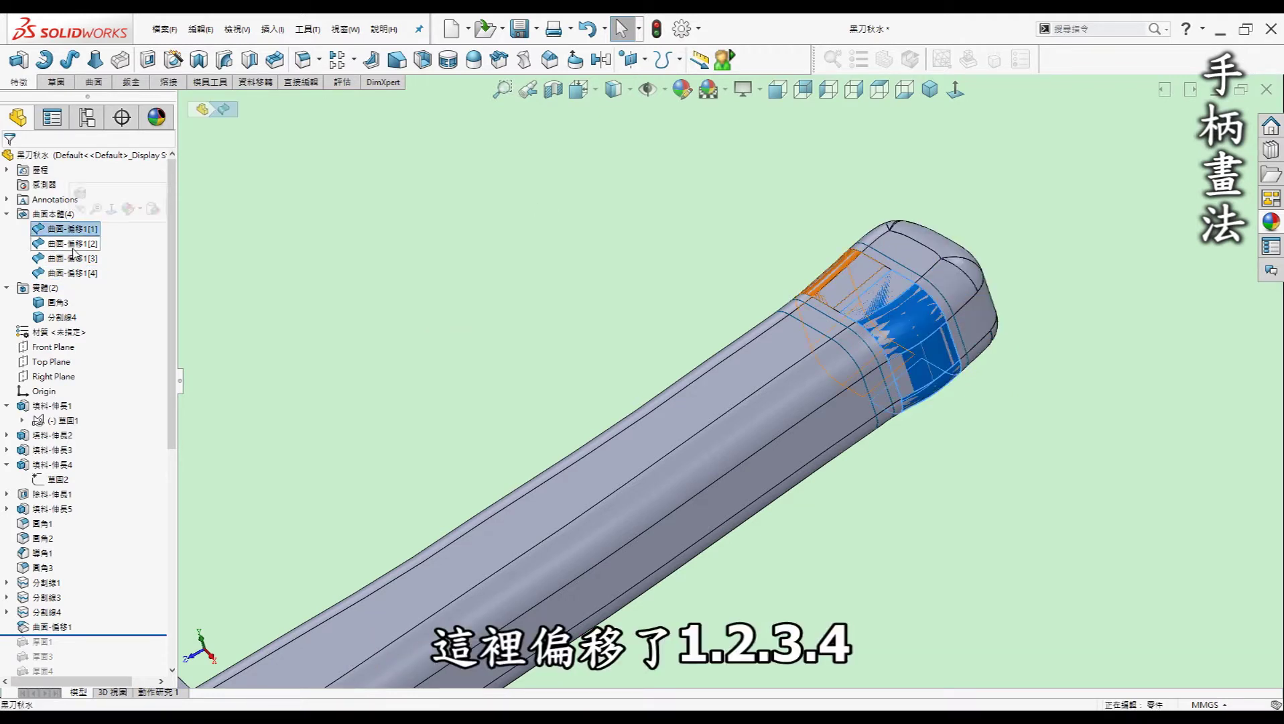
left_click(76, 269)
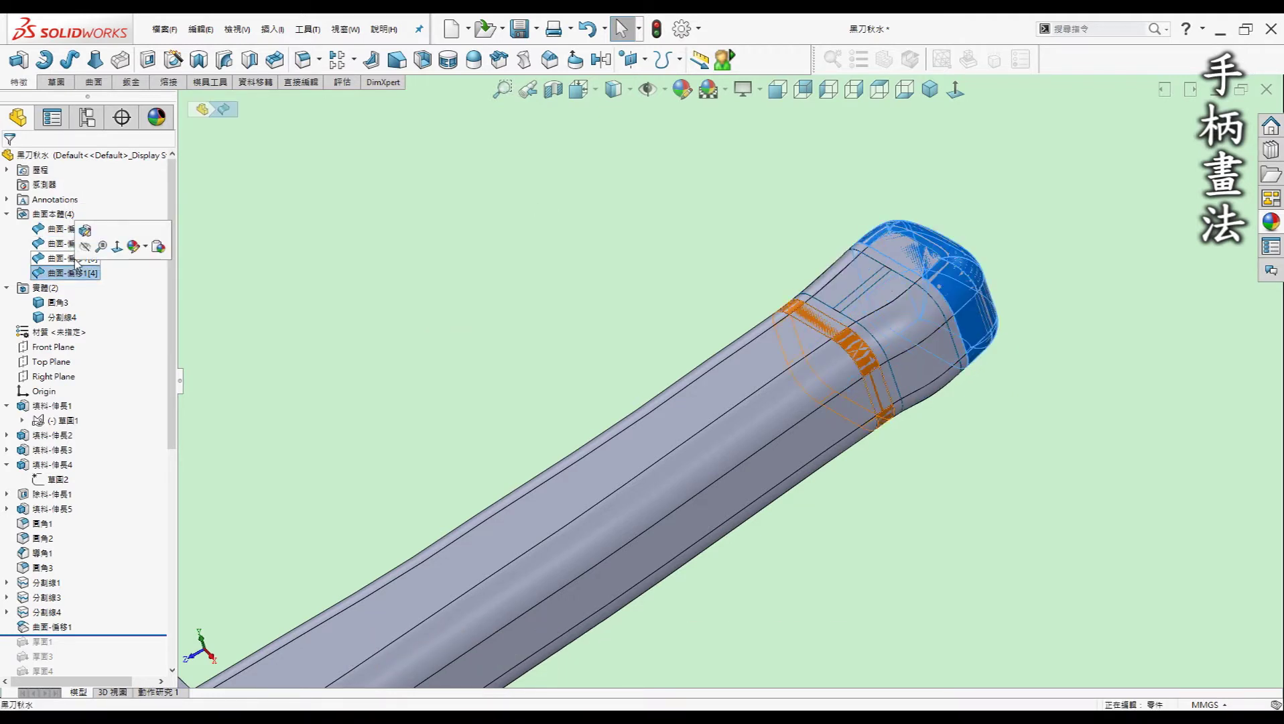
left_click(1032, 278)
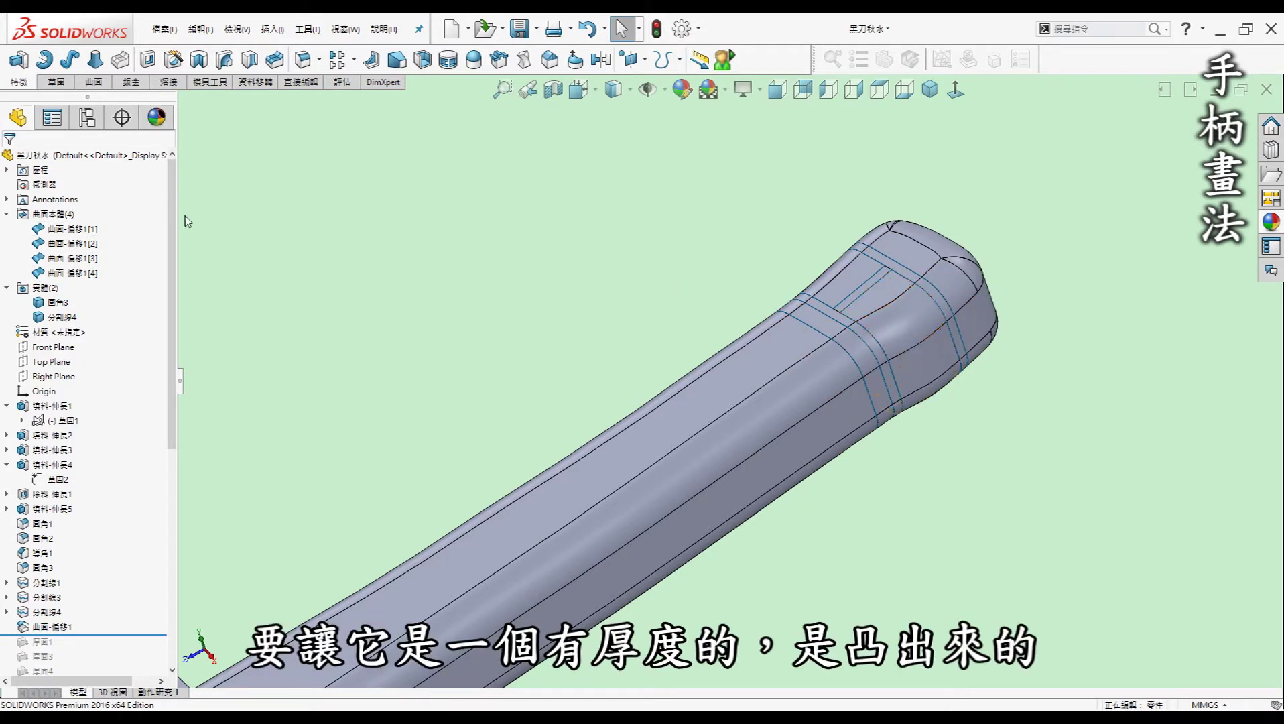
scroll(165, 308, "down", 5)
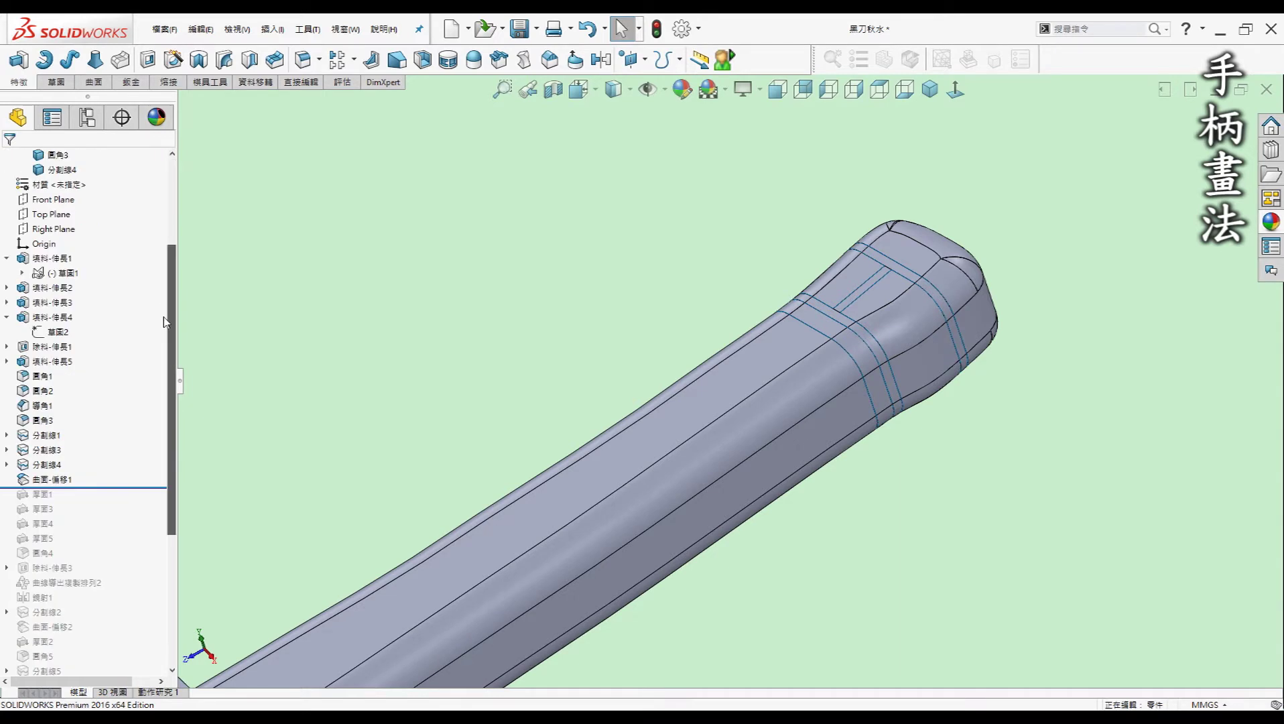
- Restore the thickened wrap bands through 厚面5 on the handle end
left_click(100, 84)
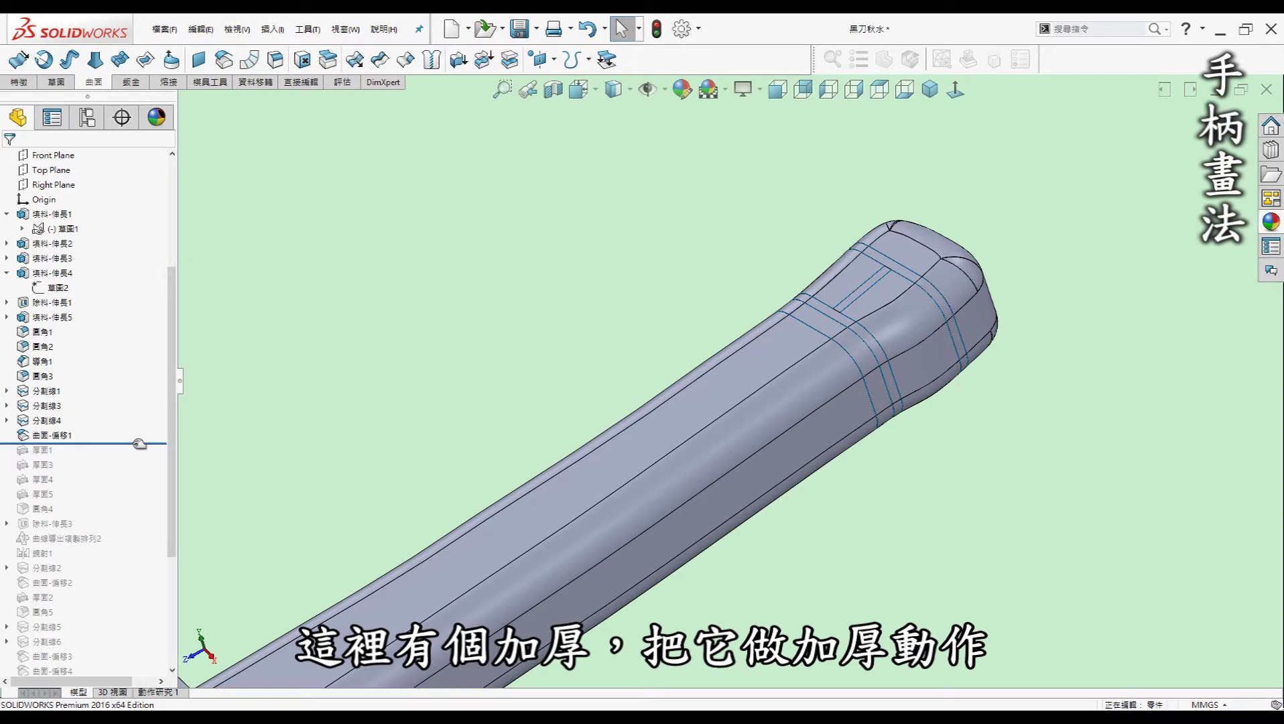
left_click_drag(134, 456, 115, 503)
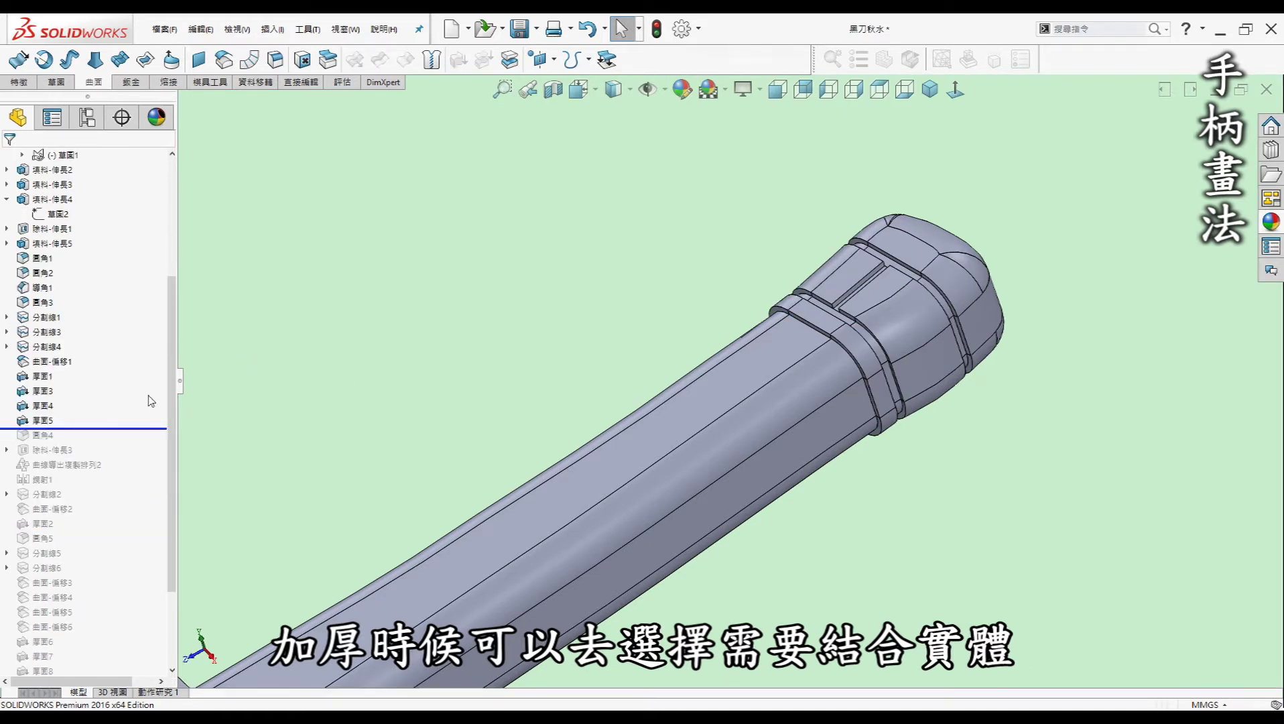
left_click_drag(172, 394, 178, 215)
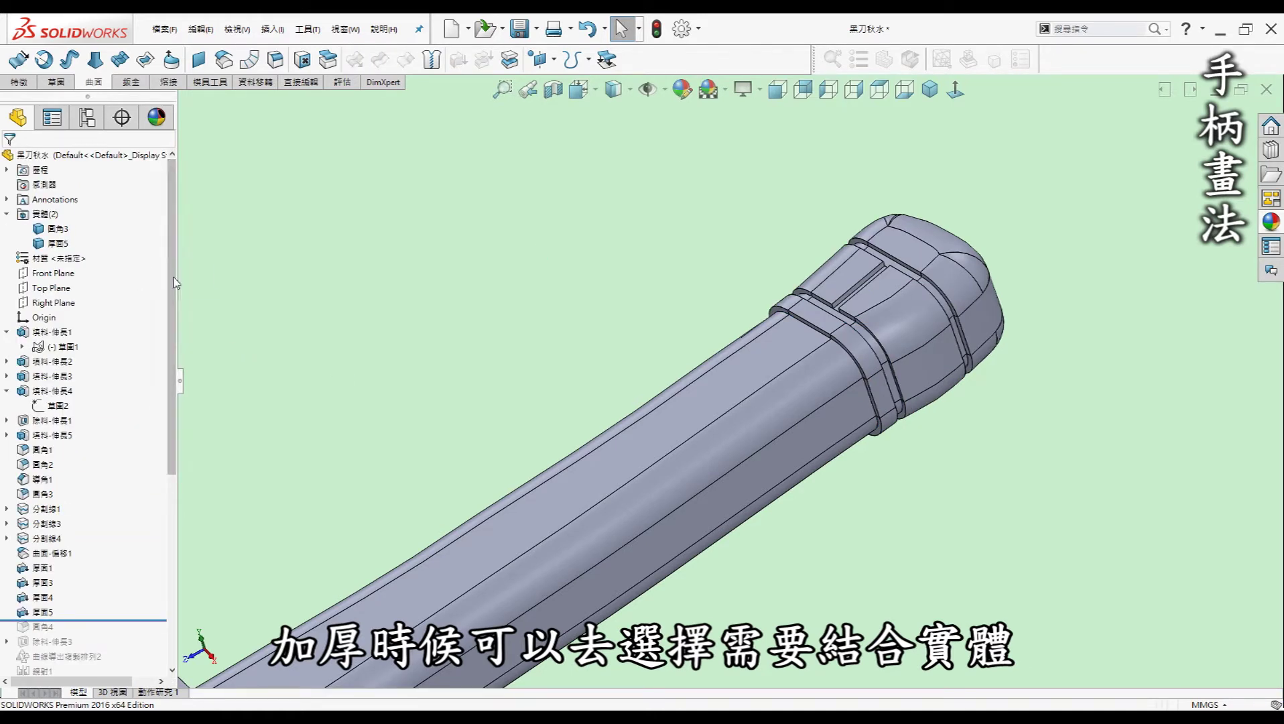
scroll(720, 399, "up", 1)
scroll(721, 399, "up", 2)
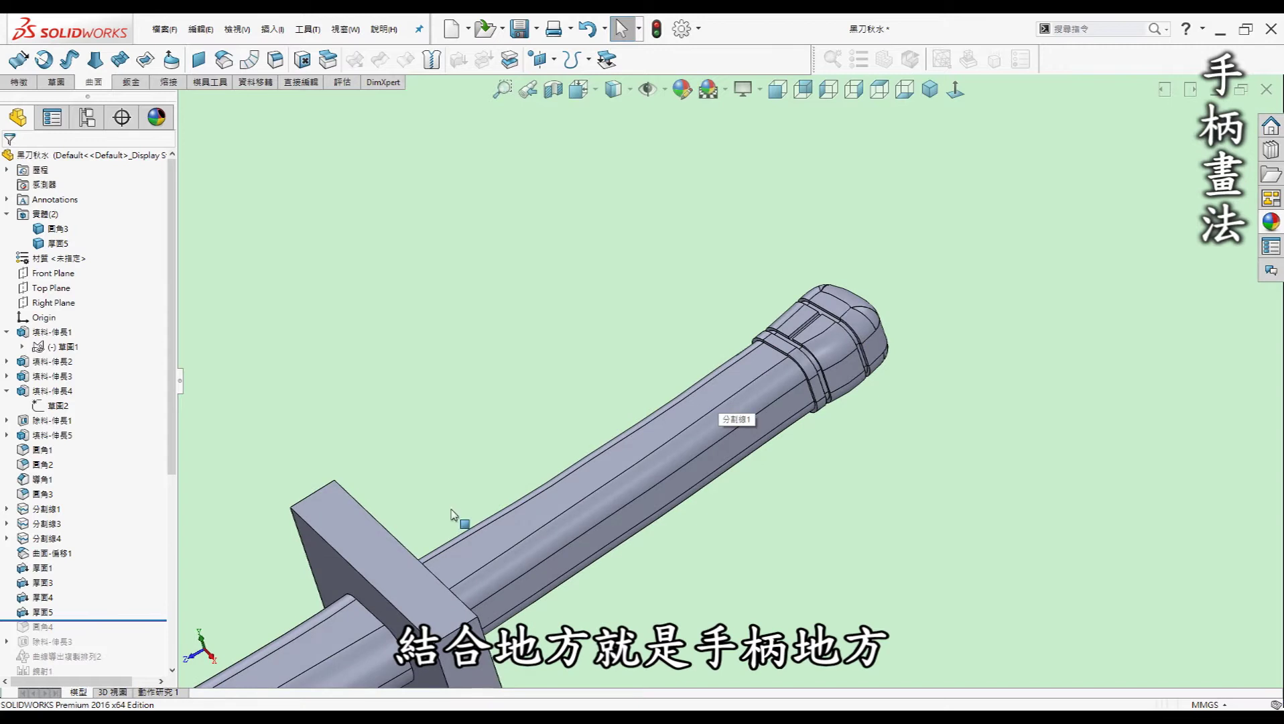
scroll(525, 496, "up", 2)
scroll(511, 541, "down", 3)
scroll(942, 345, "up", 3)
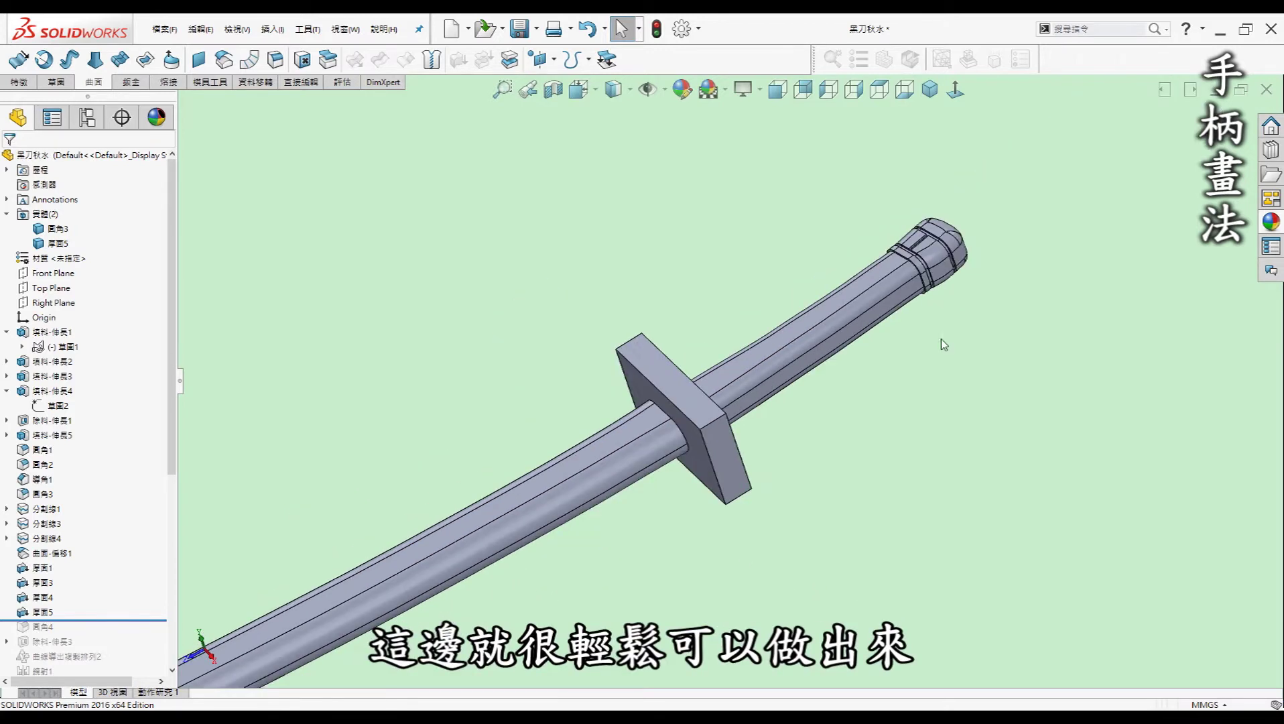
scroll(834, 223, "down", 2)
scroll(877, 241, "down", 3)
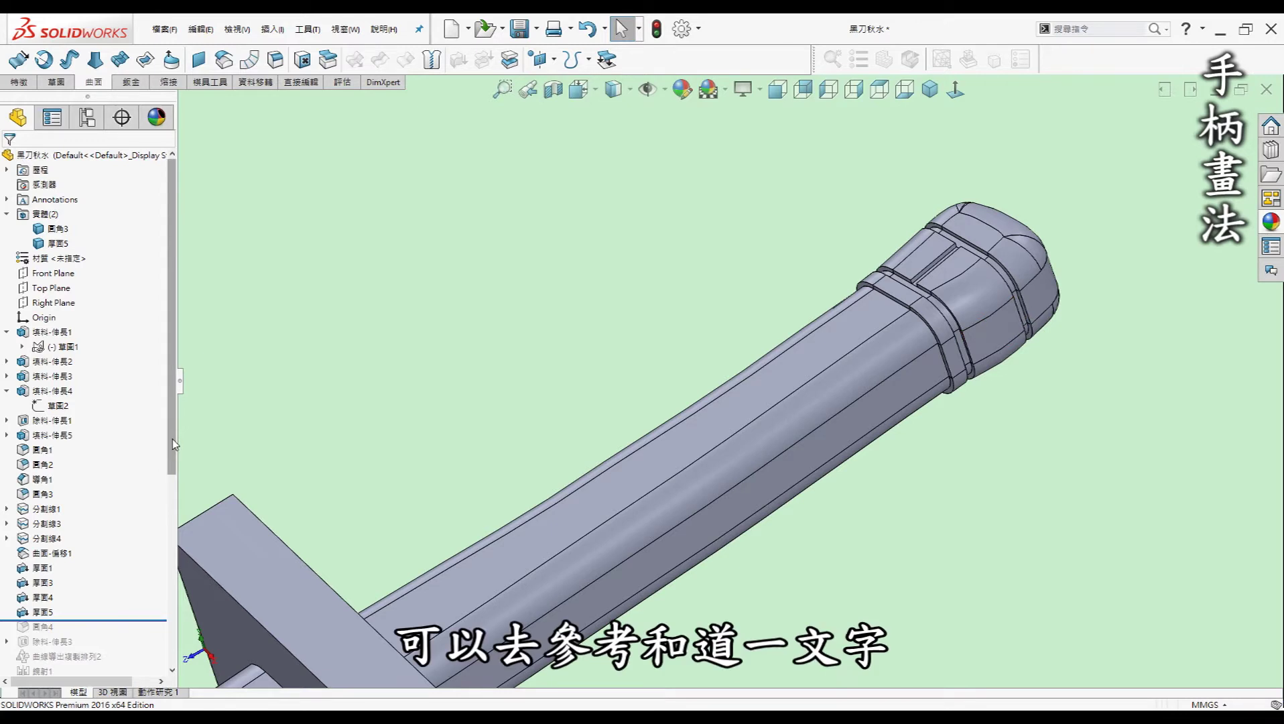
left_click_drag(172, 440, 186, 545)
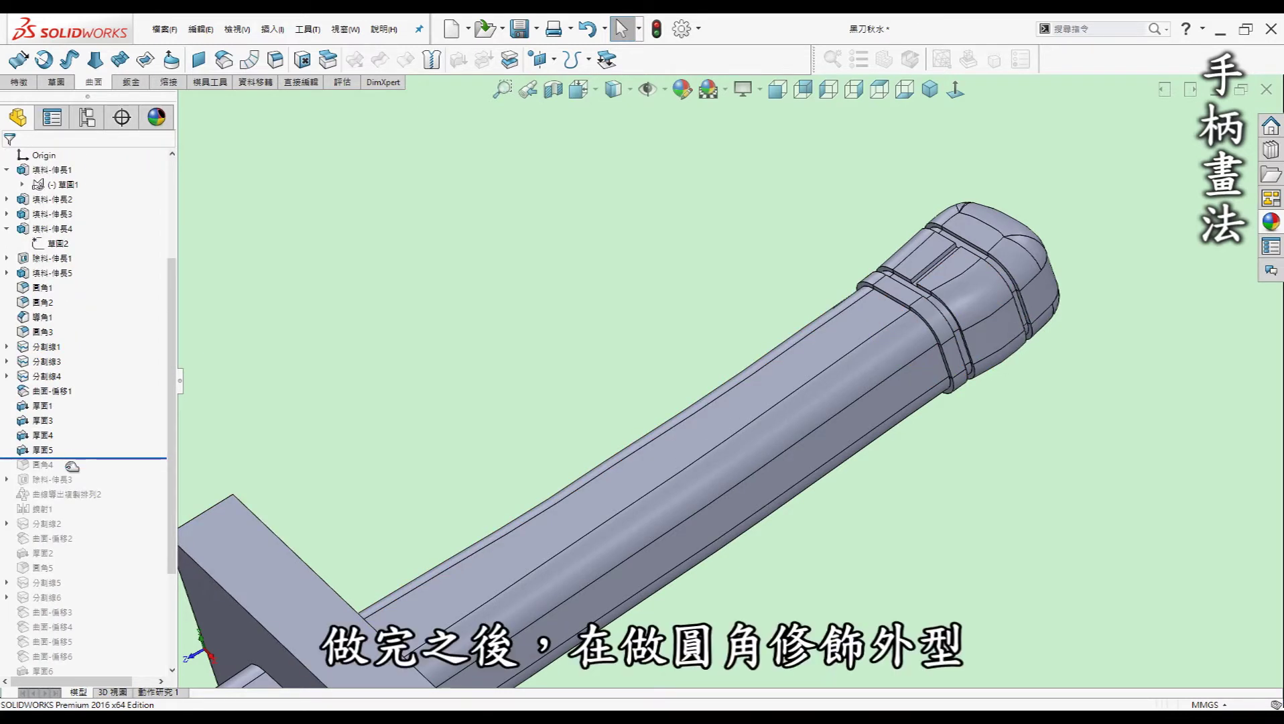
- Restore fillet 圓角4 on the bands and diamond cut 除料-伸長3
left_click_drag(73, 457, 73, 473)
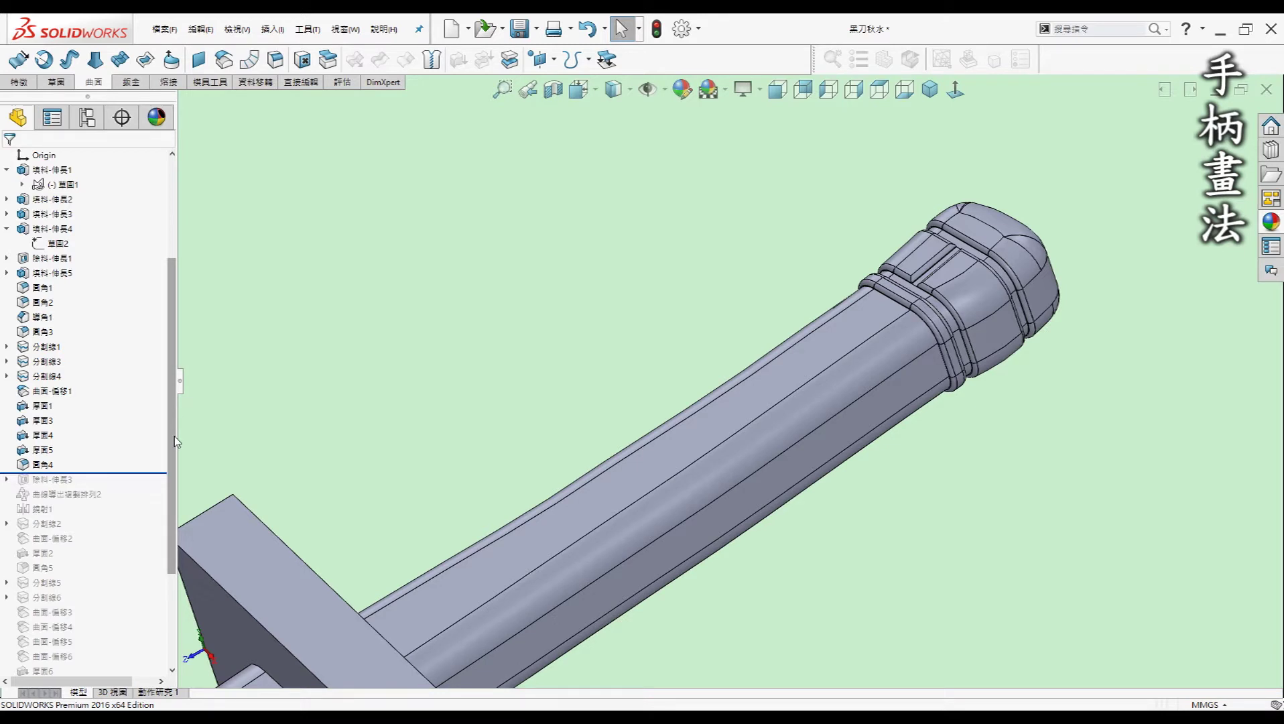
scroll(118, 335, "down", 4)
left_click_drag(121, 324, 120, 340)
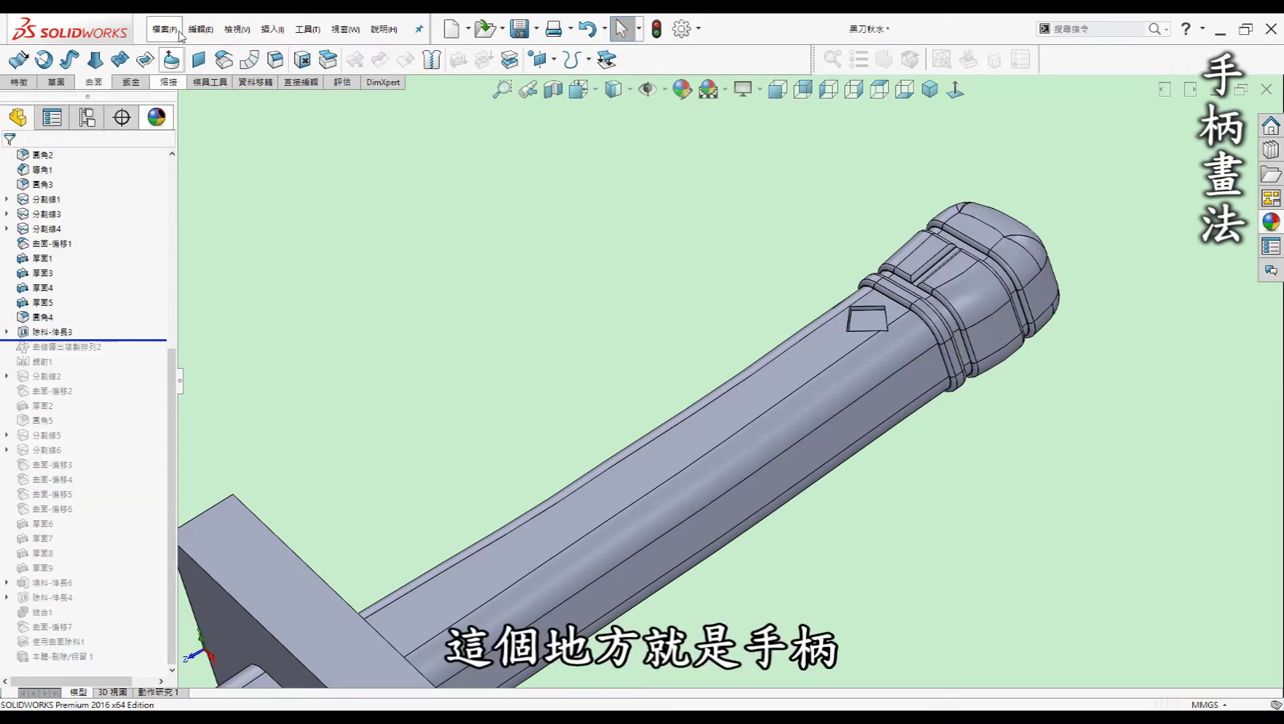
- Zoom in and select an edge of the diamond cut on the handle
scroll(835, 321, "down", 2)
scroll(833, 321, "down", 2)
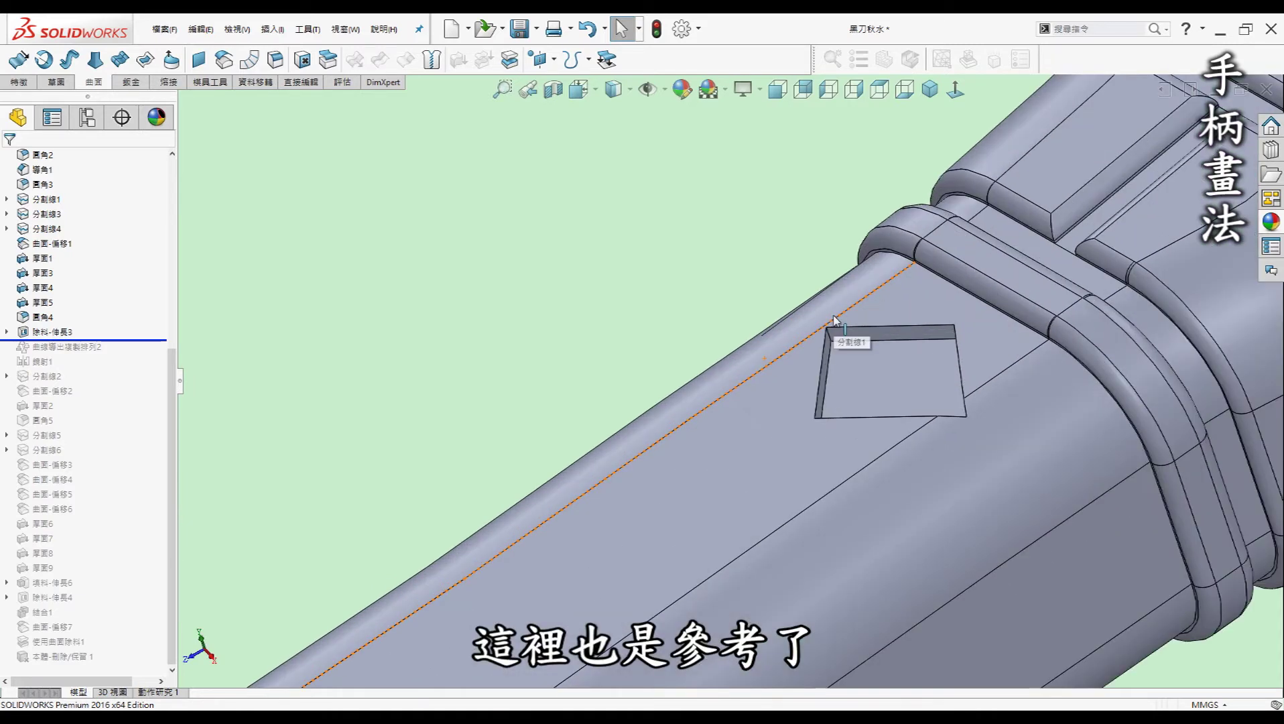
scroll(832, 322, "down", 3)
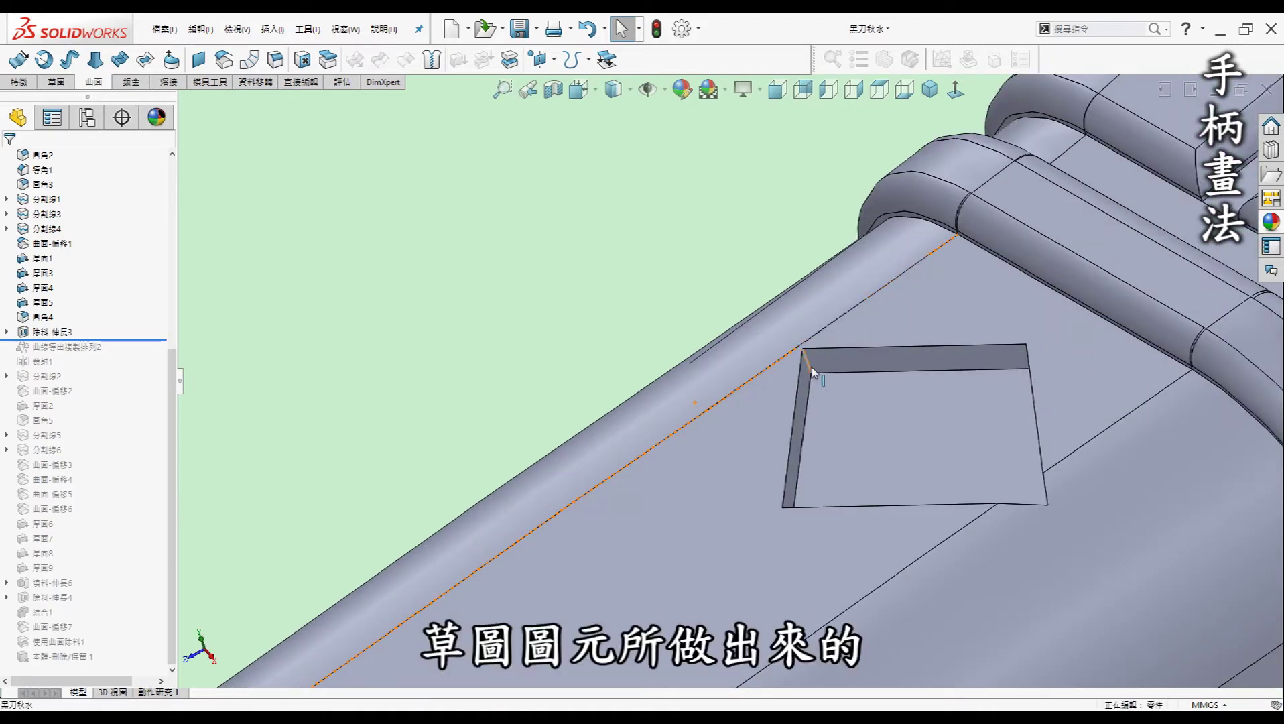
left_click(813, 369)
scroll(885, 455, "up", 4)
scroll(883, 455, "up", 3)
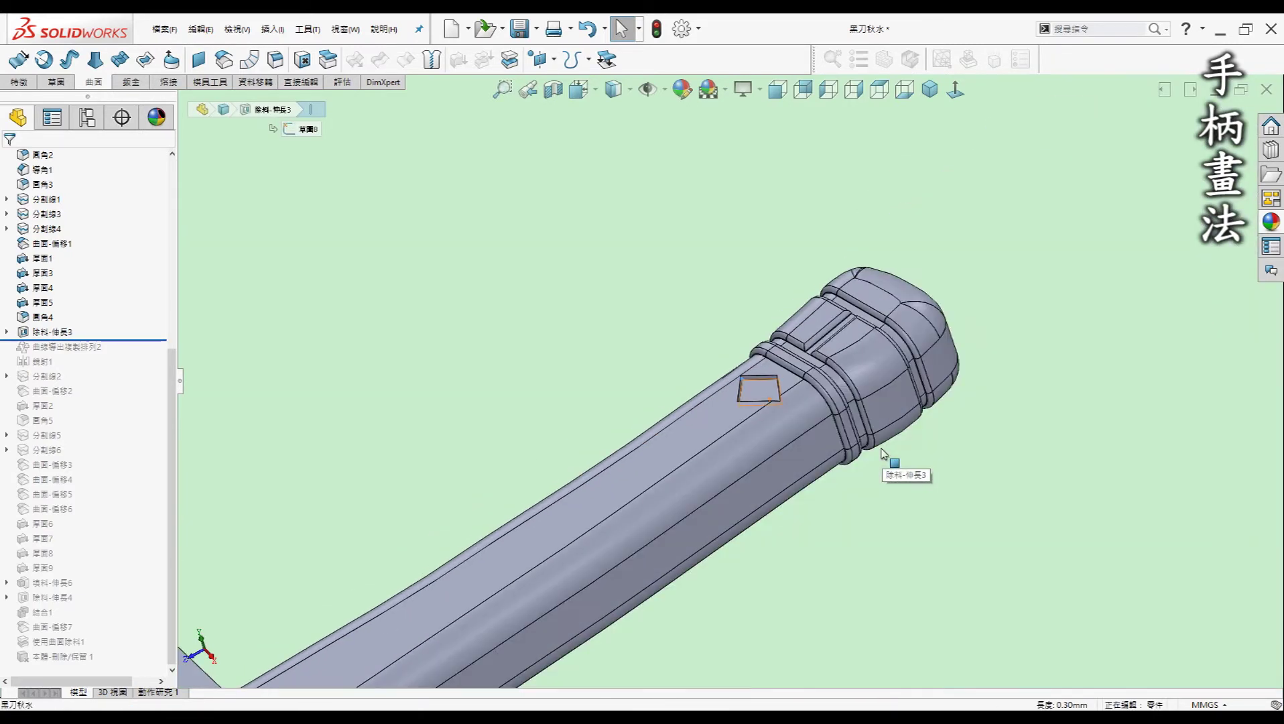
scroll(751, 402, "up", 2)
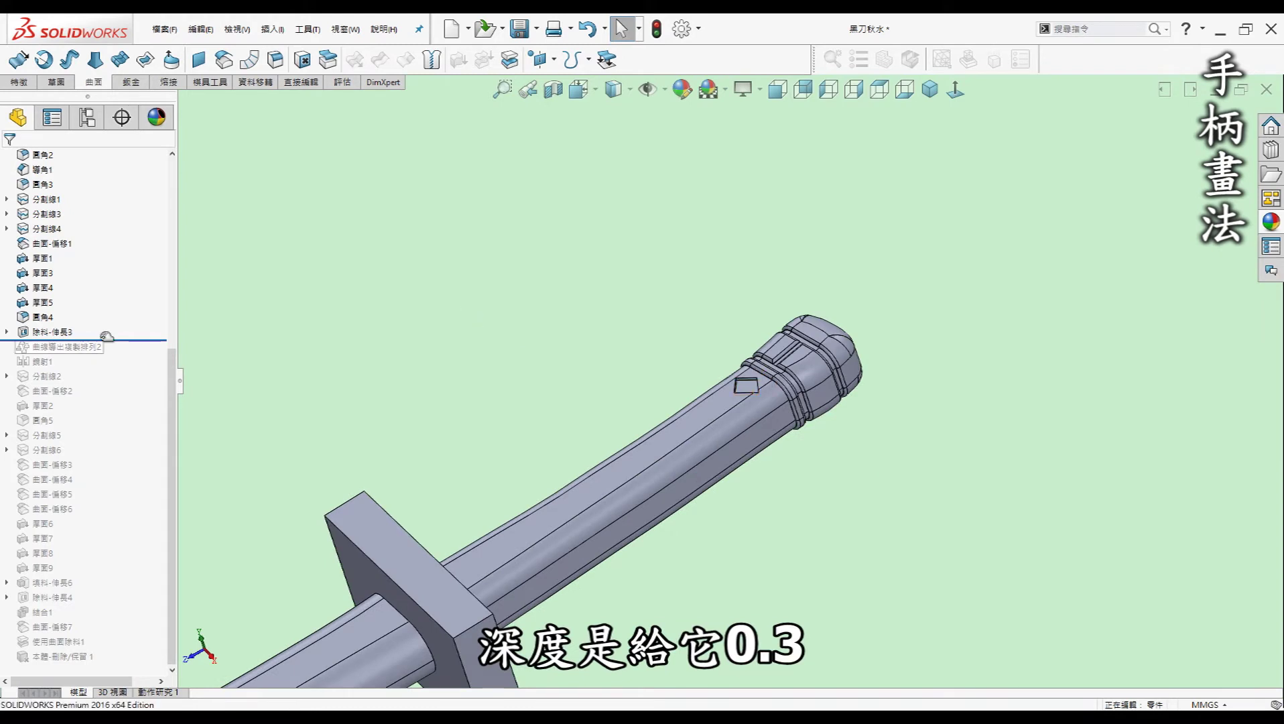
- Restore curve-driven pattern 曲線導出複製排列2 and select the 除料-伸長3 cut
left_click_drag(107, 337, 109, 354)
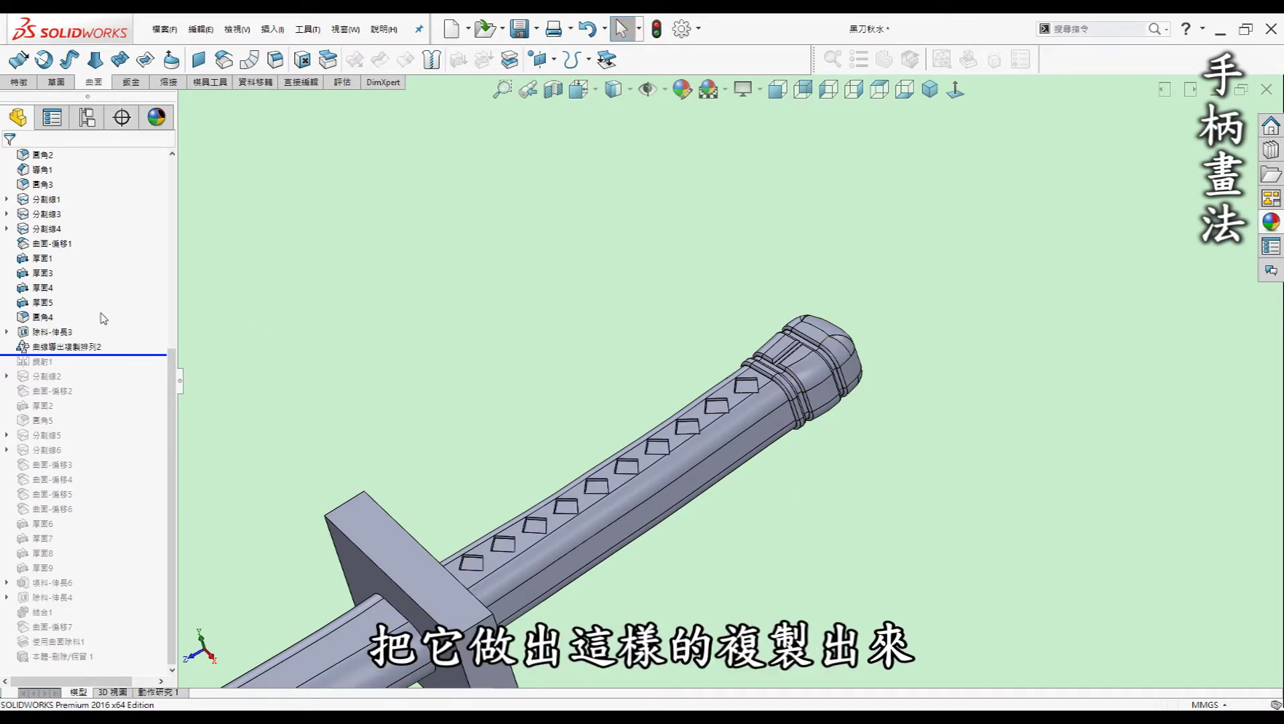
left_click(51, 334)
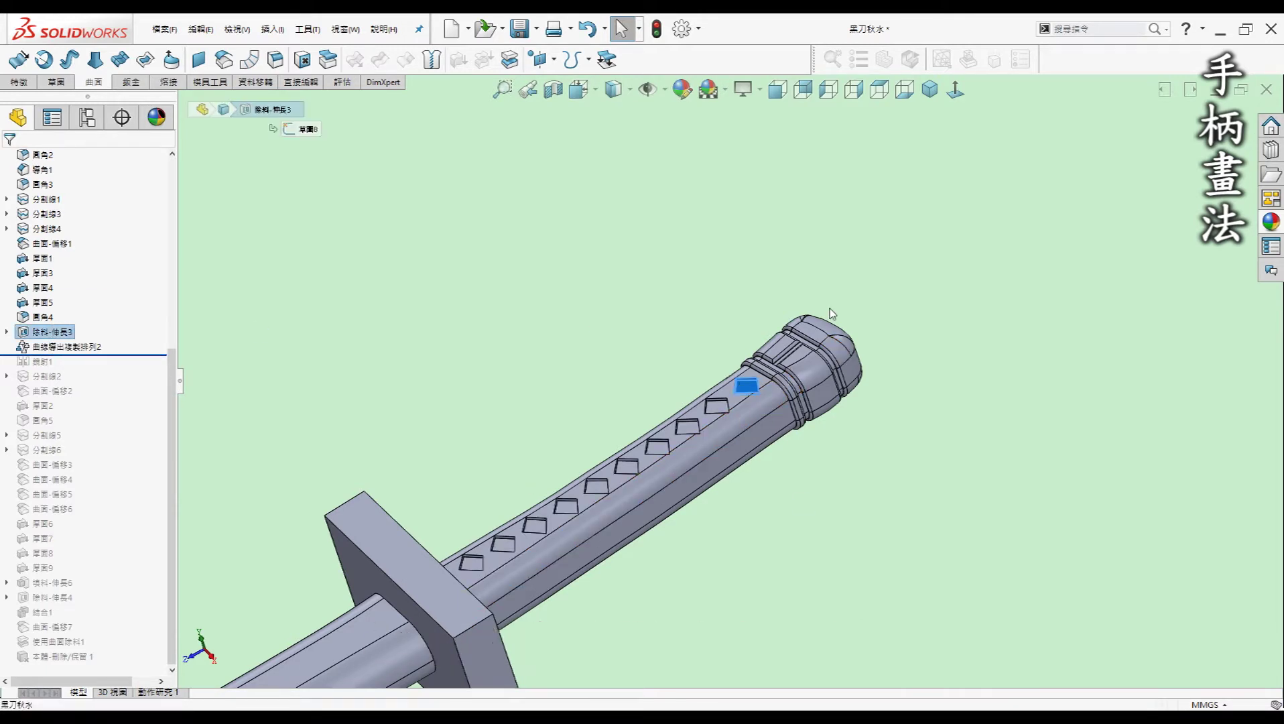
left_click(19, 82)
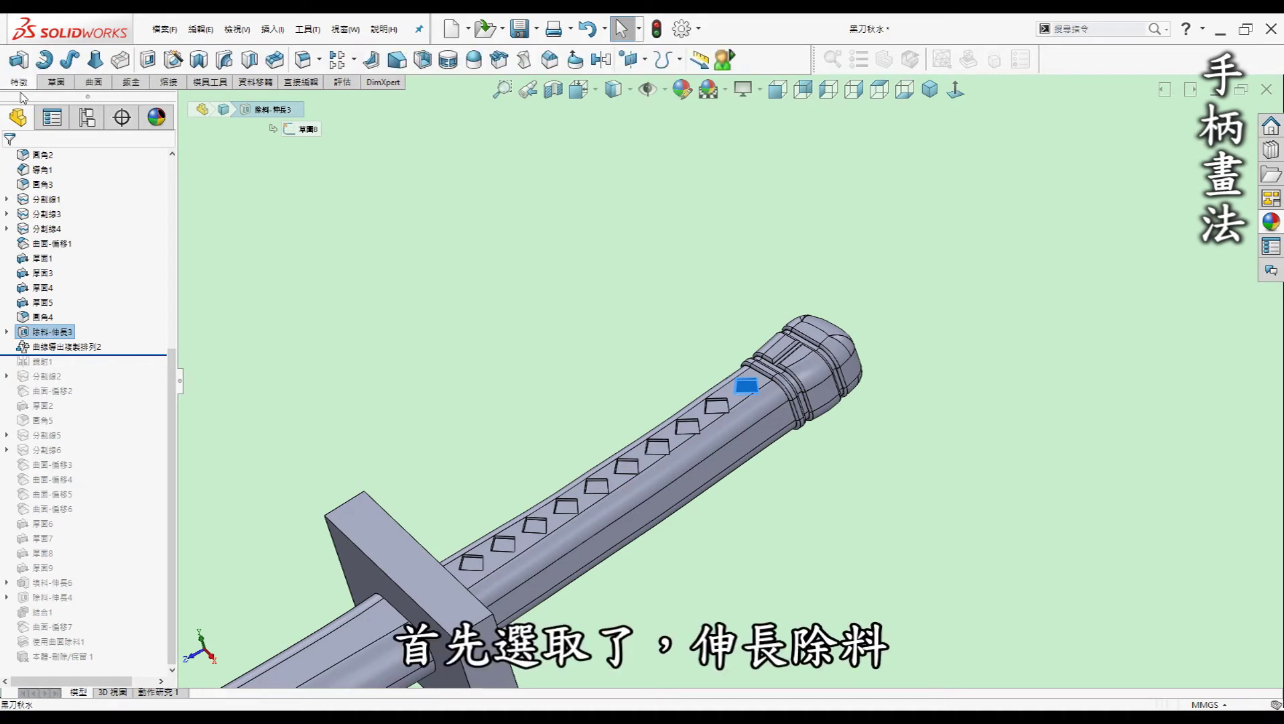
- Browse the pattern type list and check the guide line along the handle
left_click(354, 60)
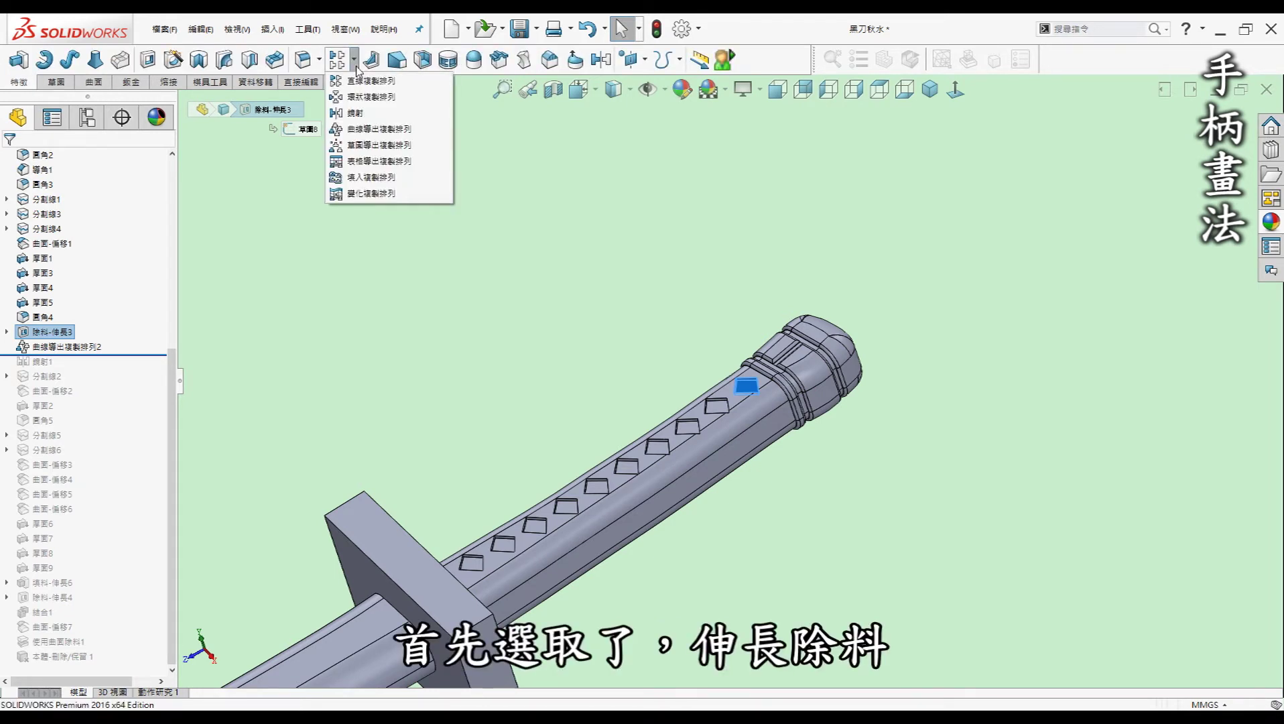
left_click(354, 60)
left_click(354, 60)
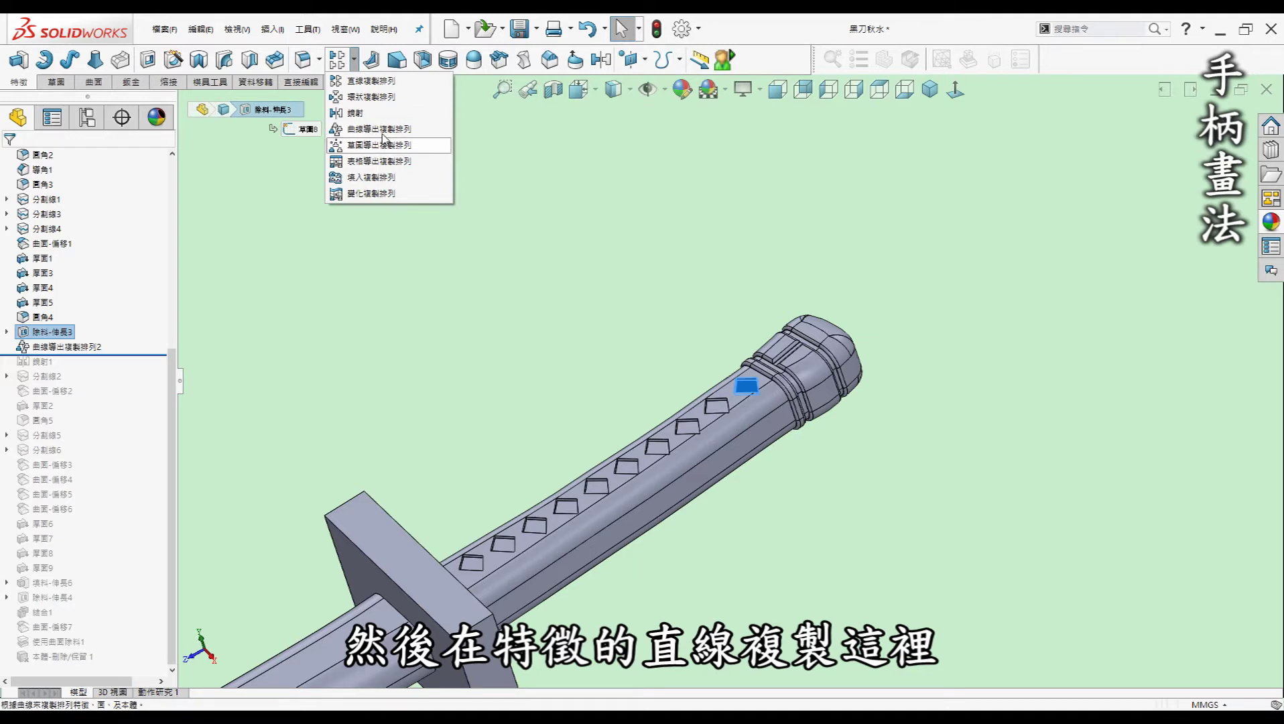
left_click(425, 270)
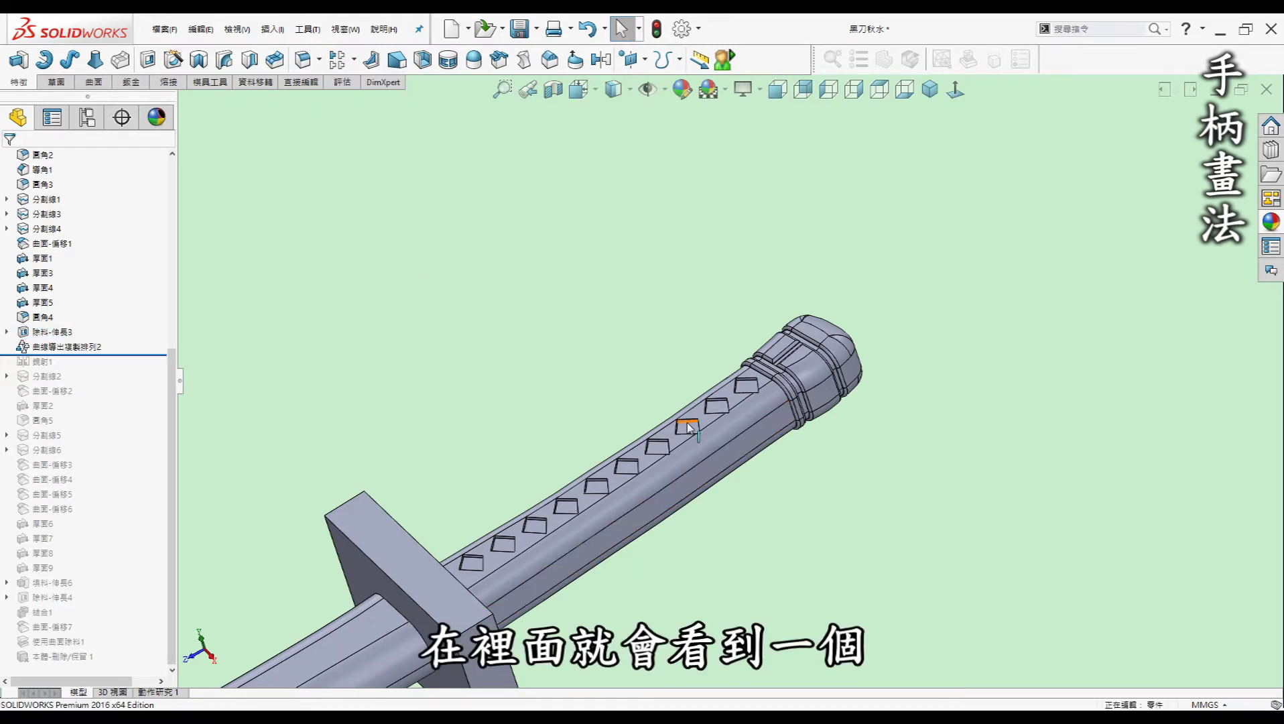
left_click(509, 561)
left_click(955, 618)
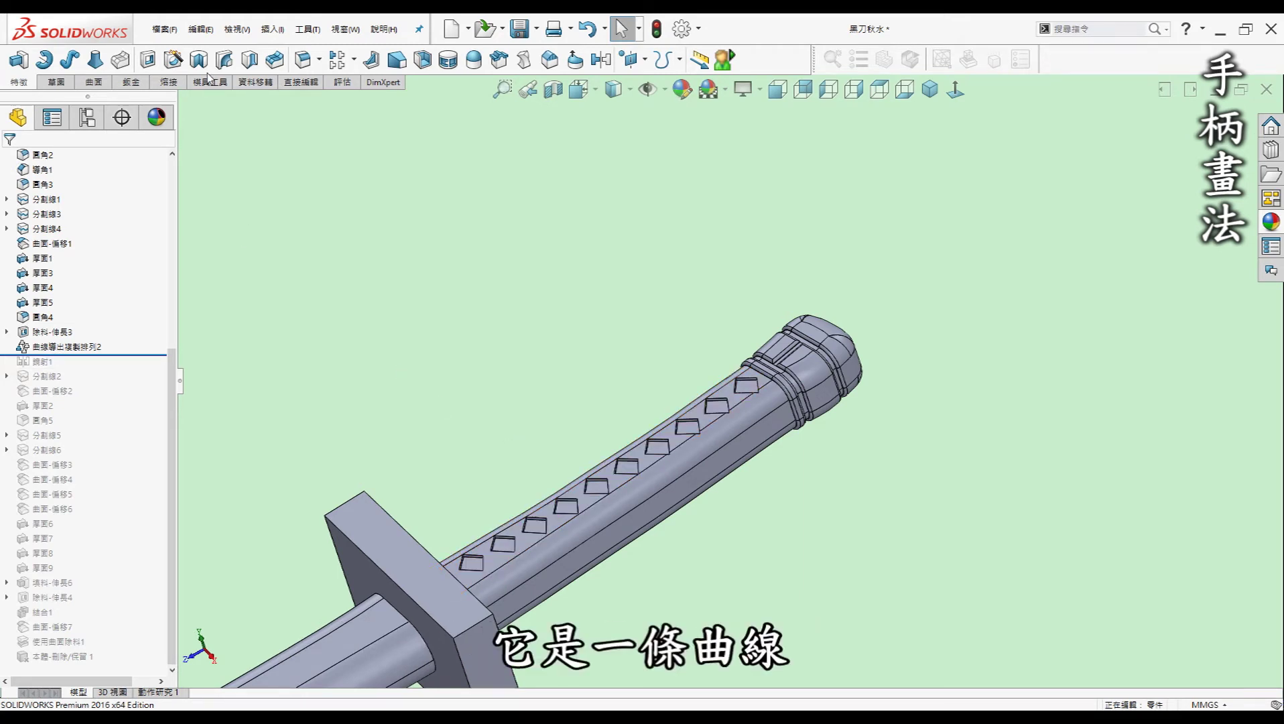
- Set 曲線導出複製排列2 to 10 copies of 除料-伸長3, 3.50 mm apart
right_click(86, 350)
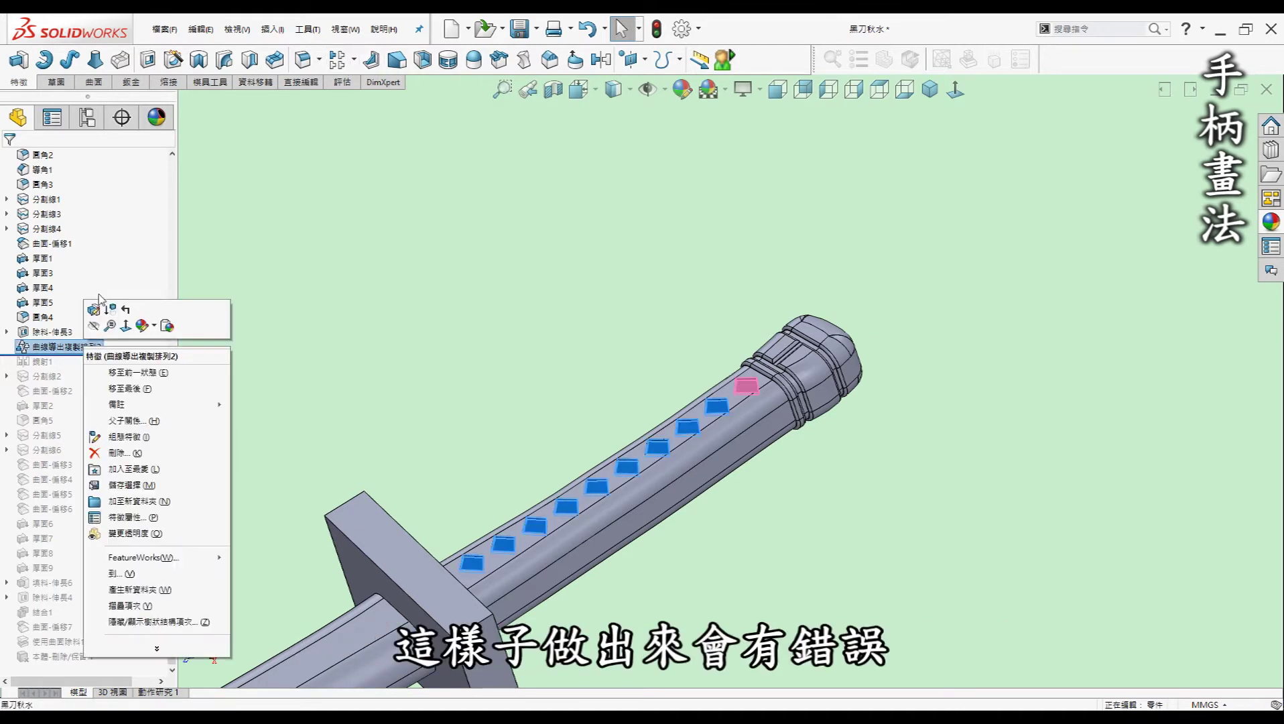
key("Escape")
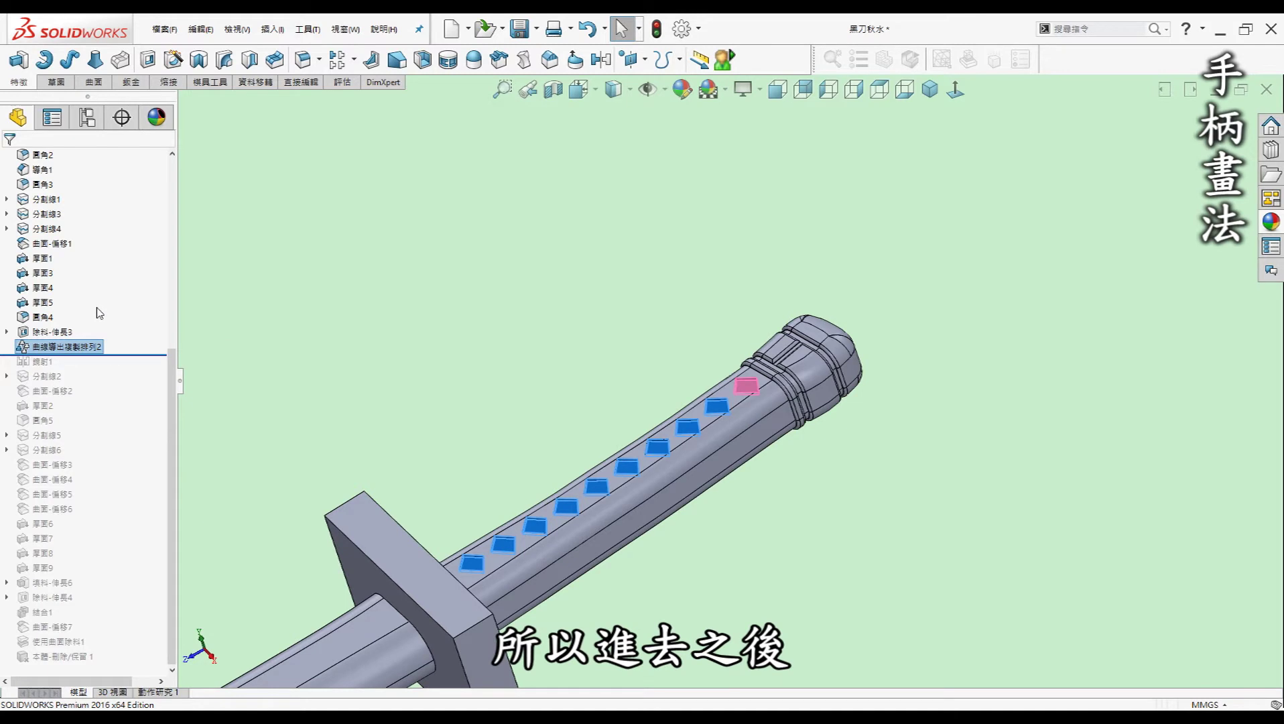
key("Up")
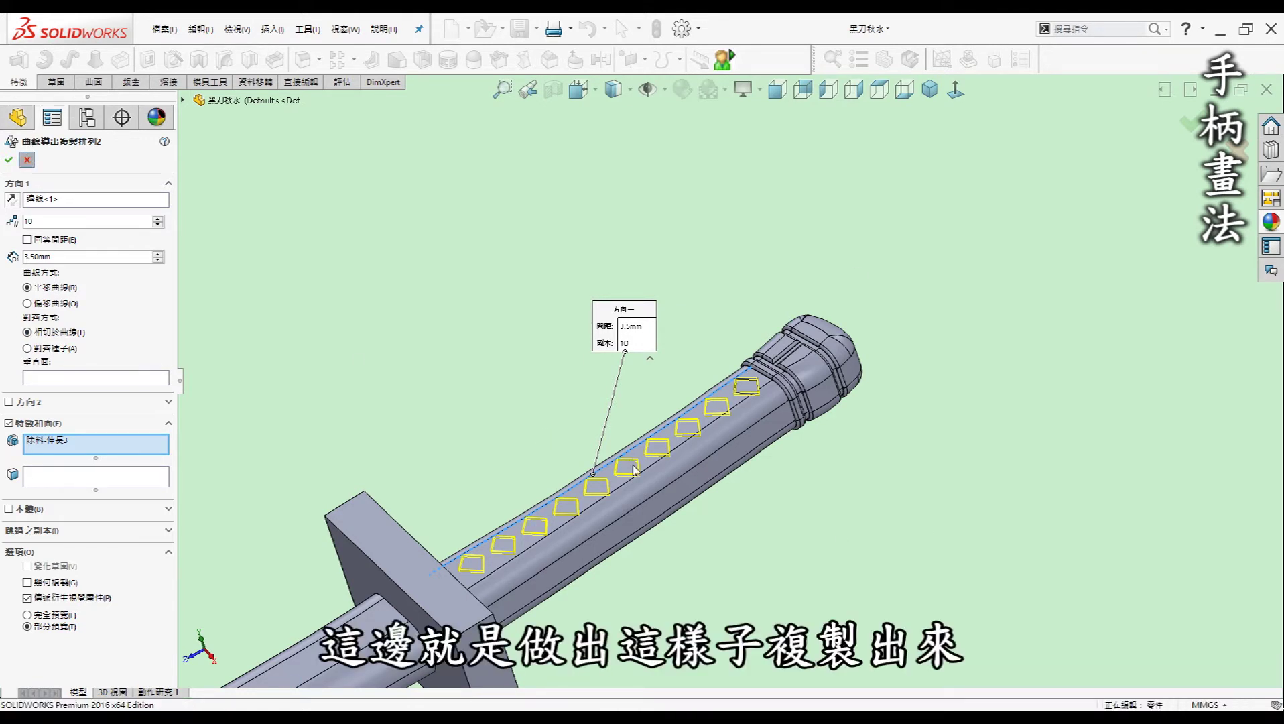
key("Return")
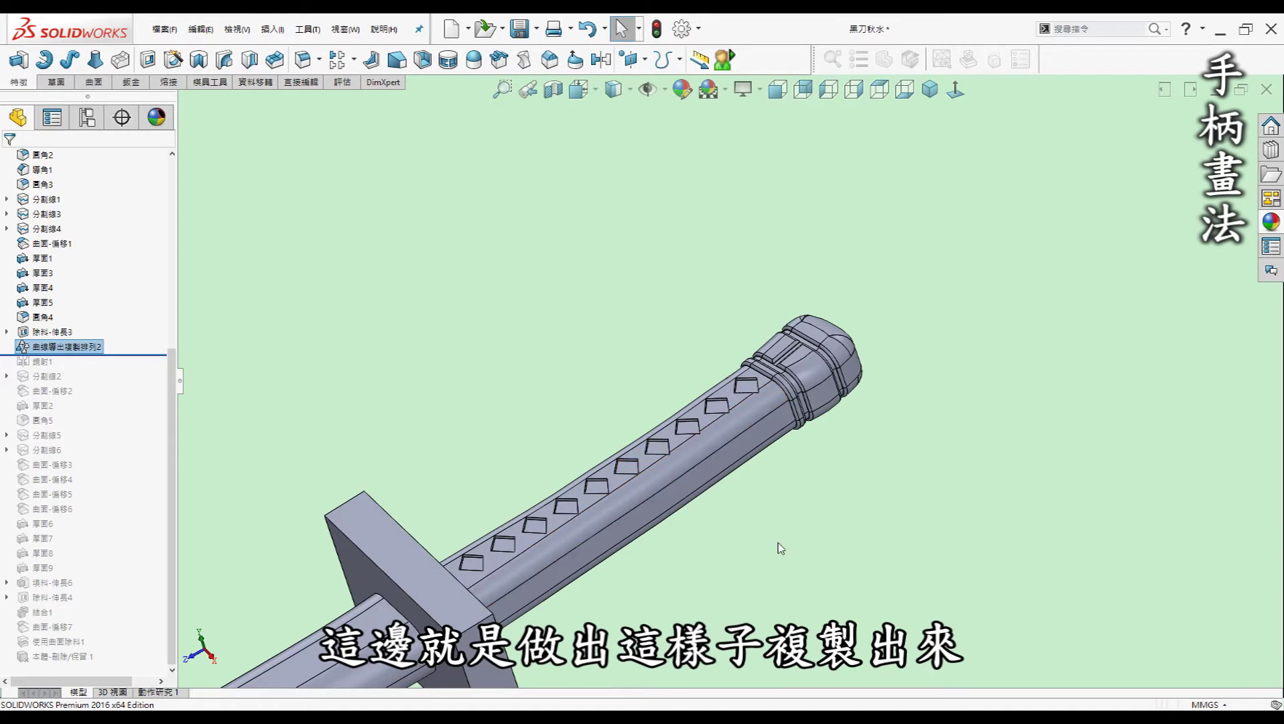
- Restore mirror 鏡射1 for diamond cuts on both grip sides, then offset surface 曲面-偏移2
left_click(779, 533)
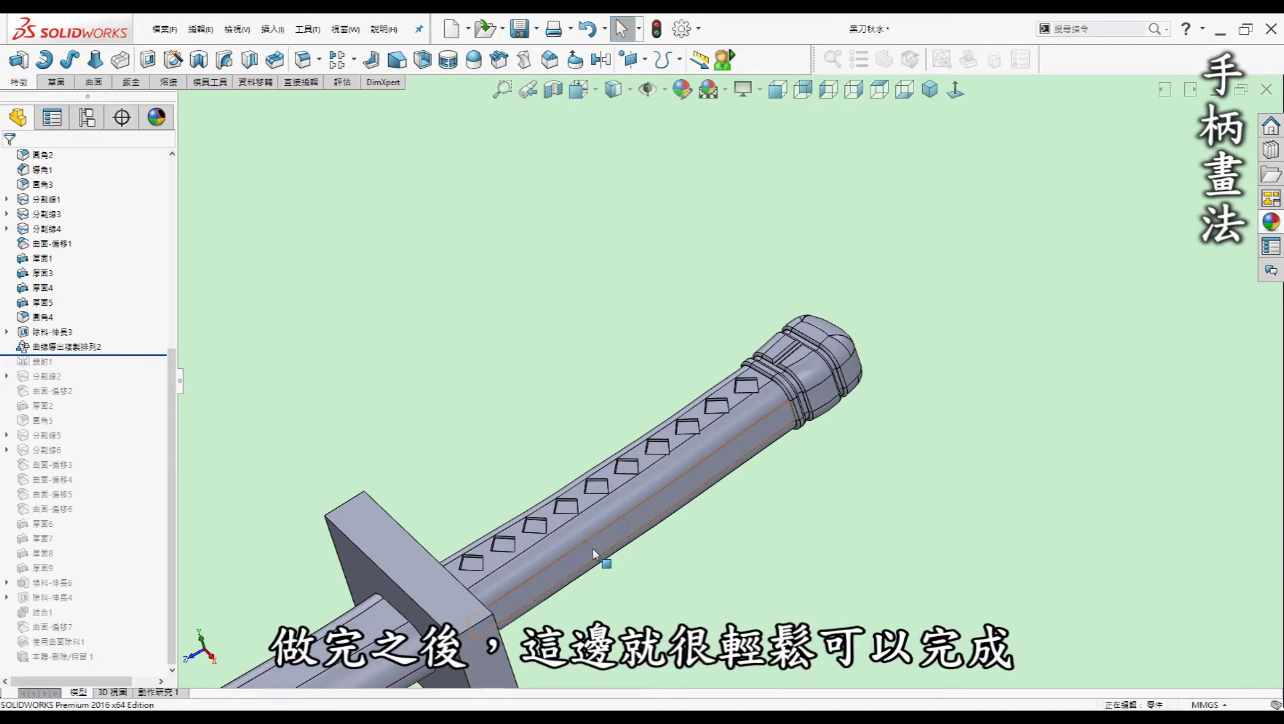
scroll(593, 553, "up", 2)
middle_click_drag(644, 546, 724, 484, "ctrl")
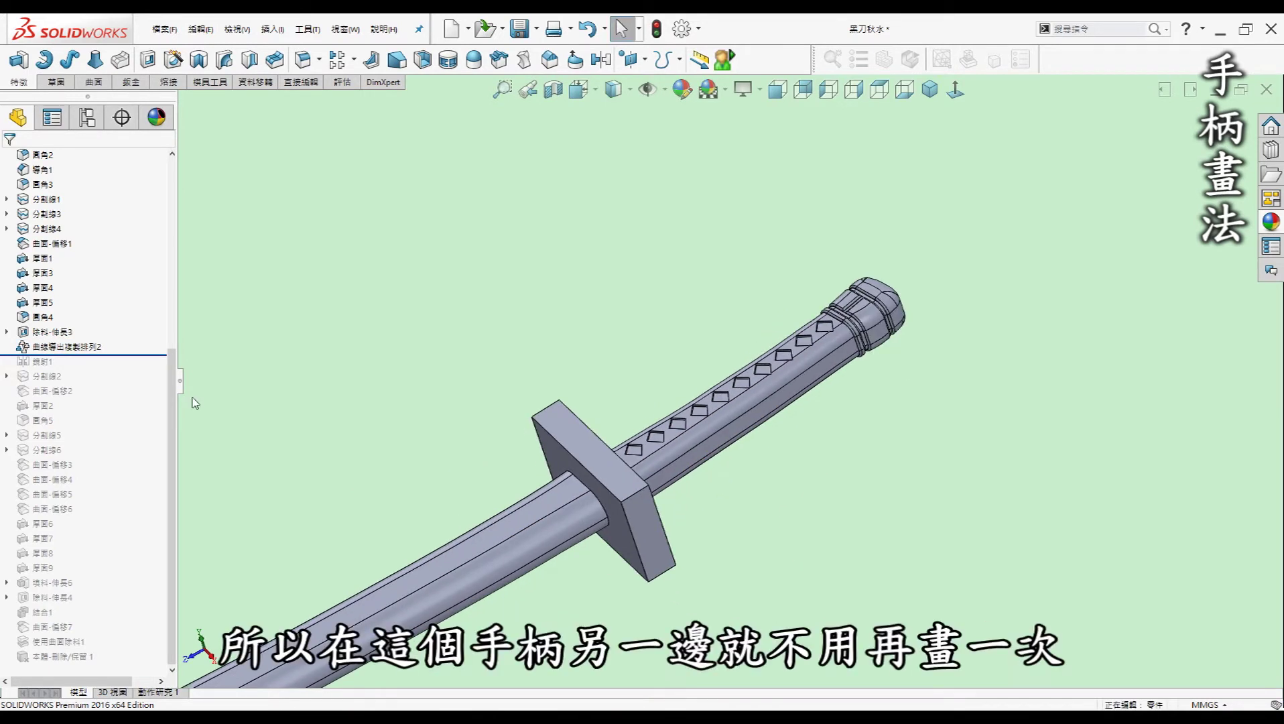
left_click_drag(131, 361, 124, 379)
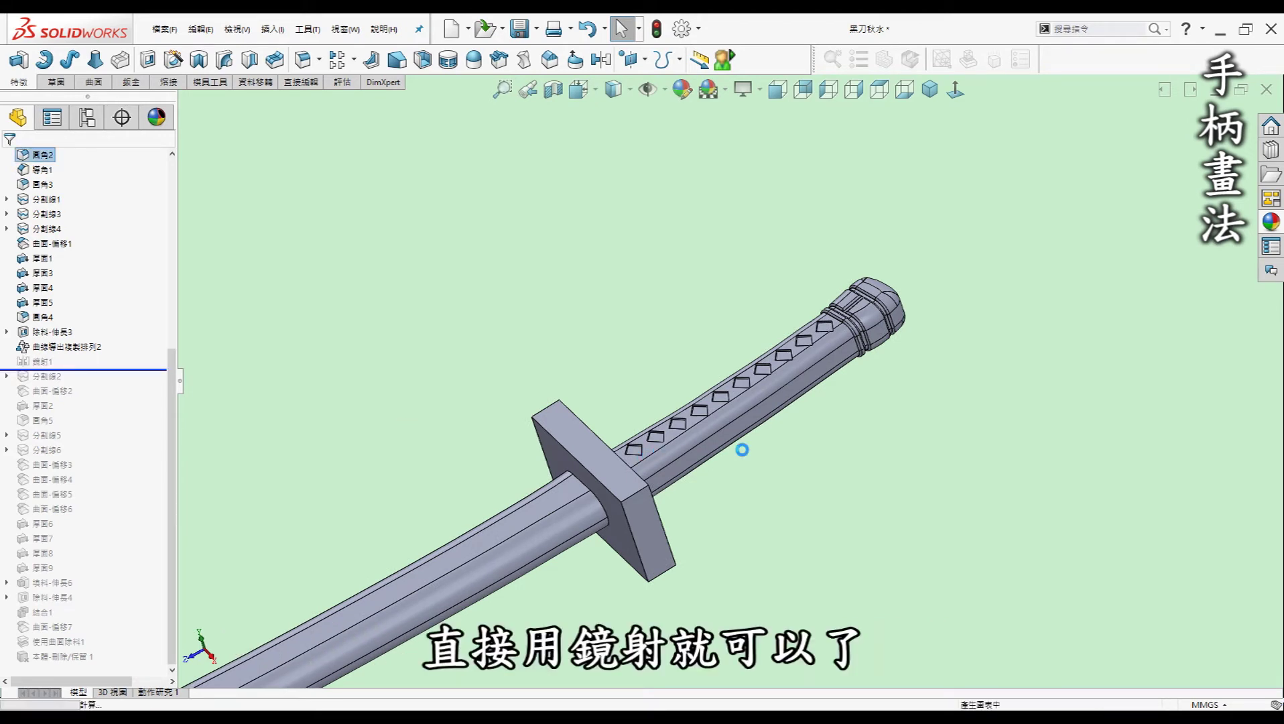
key("Down")
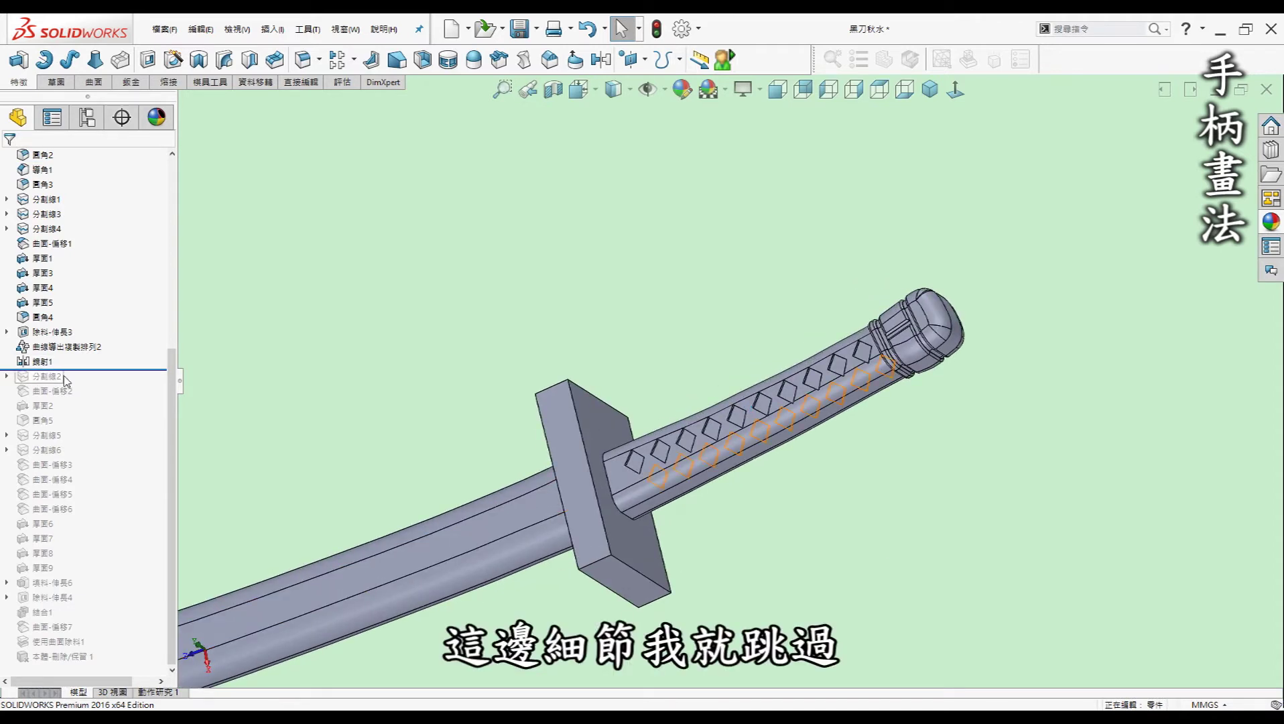
left_click_drag(72, 370, 72, 399)
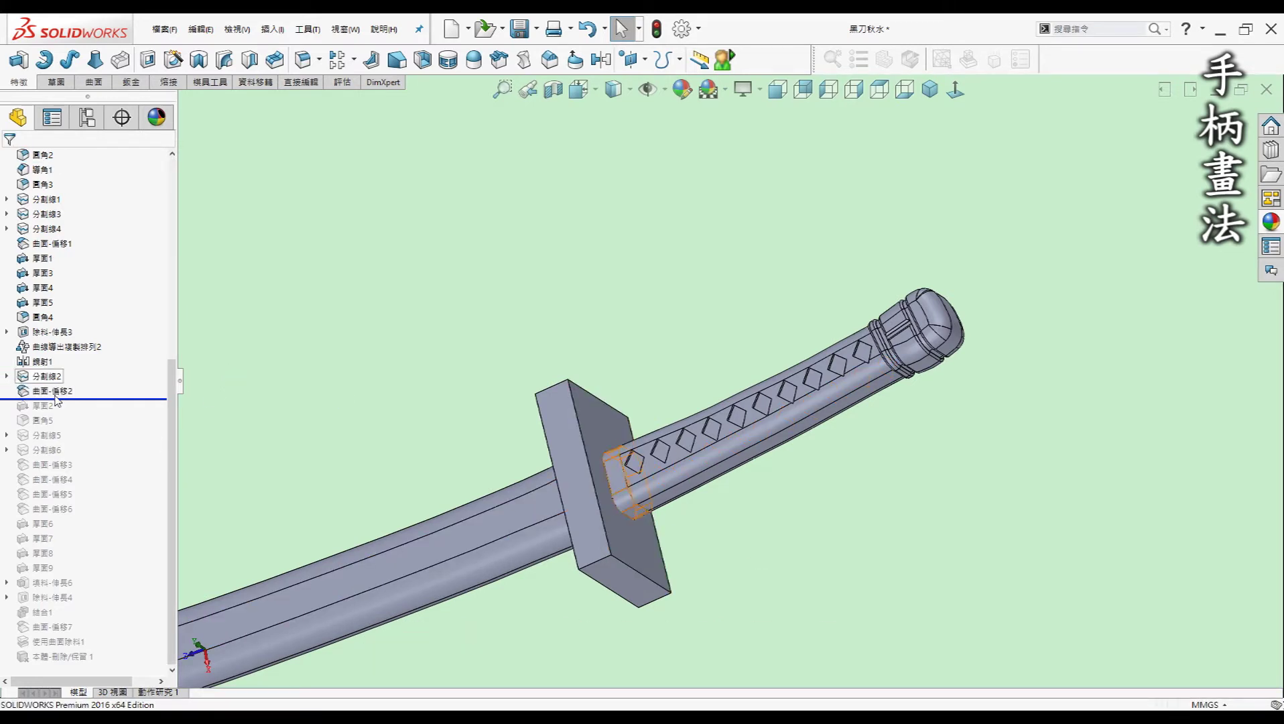
- Roll forward past 圓角5 to restore the thickened, filleted collar at the handle base
left_click_drag(77, 400, 77, 427)
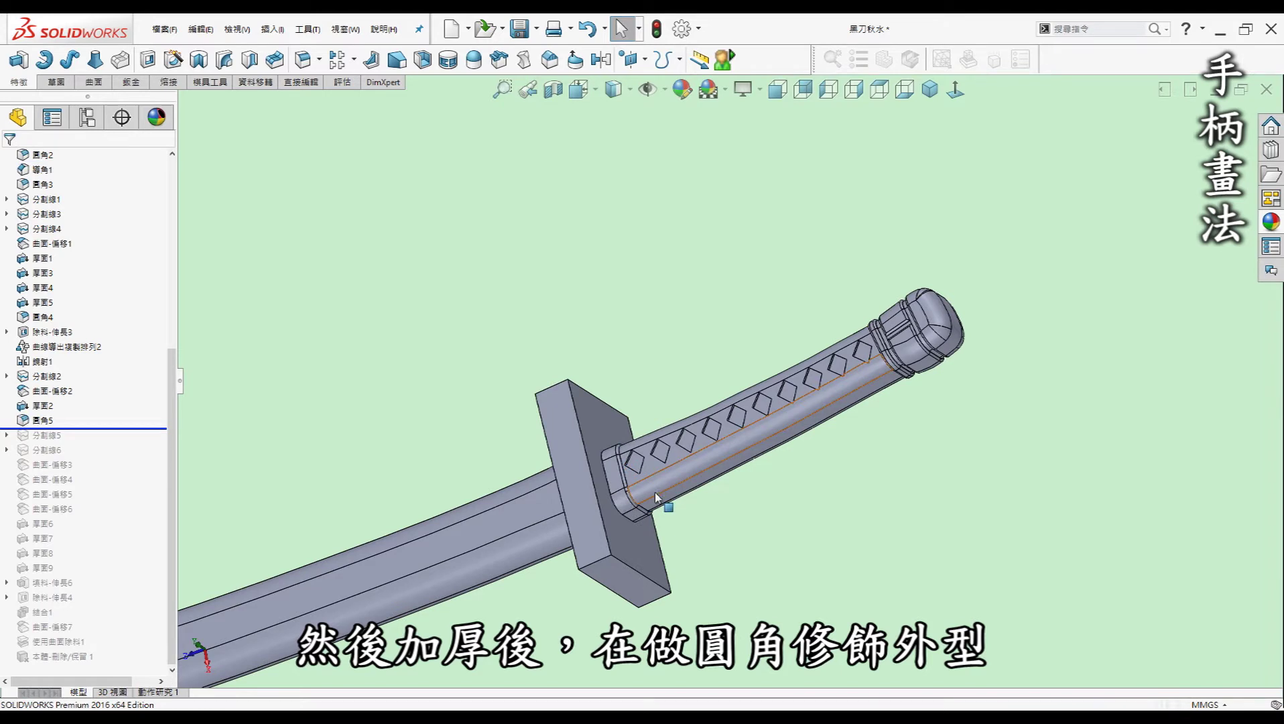
scroll(644, 489, "up", 3)
middle_click_drag(472, 494, 606, 444, "ctrl")
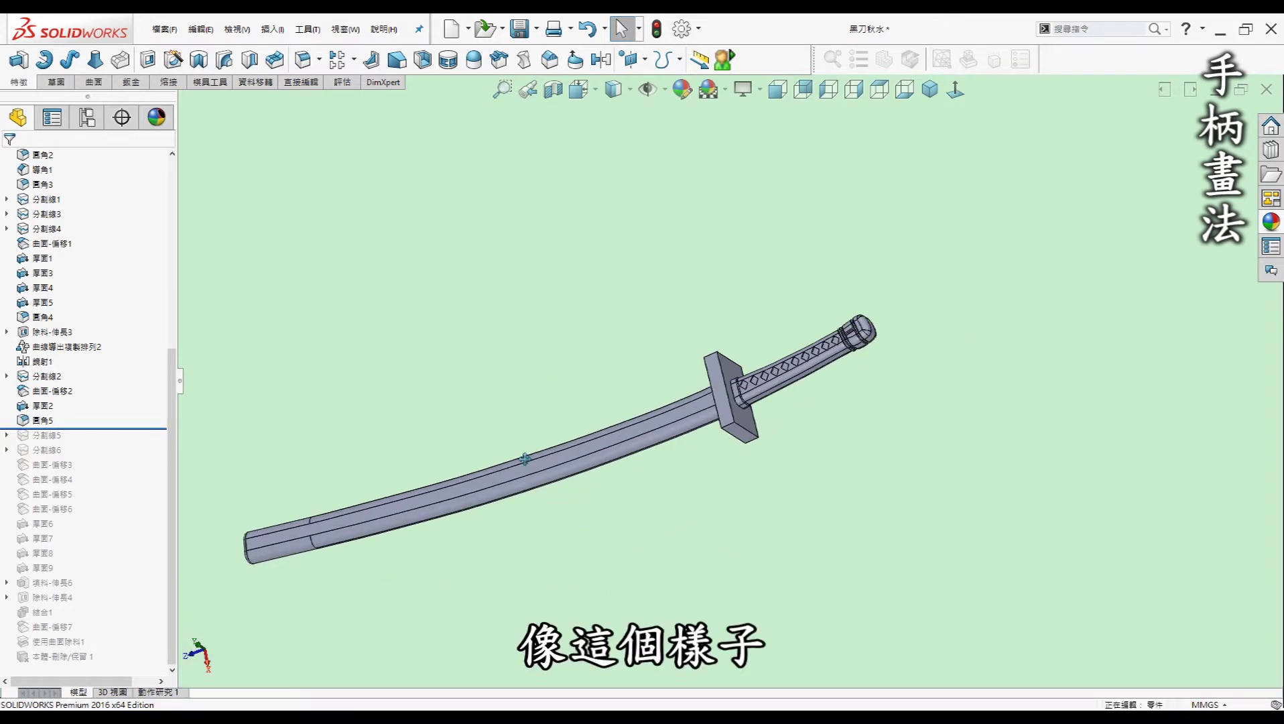
- Restore the four raised scabbard bands (曲面-偏移3–6 thickened as 厚實6–厚實9) and the 填料-伸長6 boss
left_click_drag(77, 428, 74, 514)
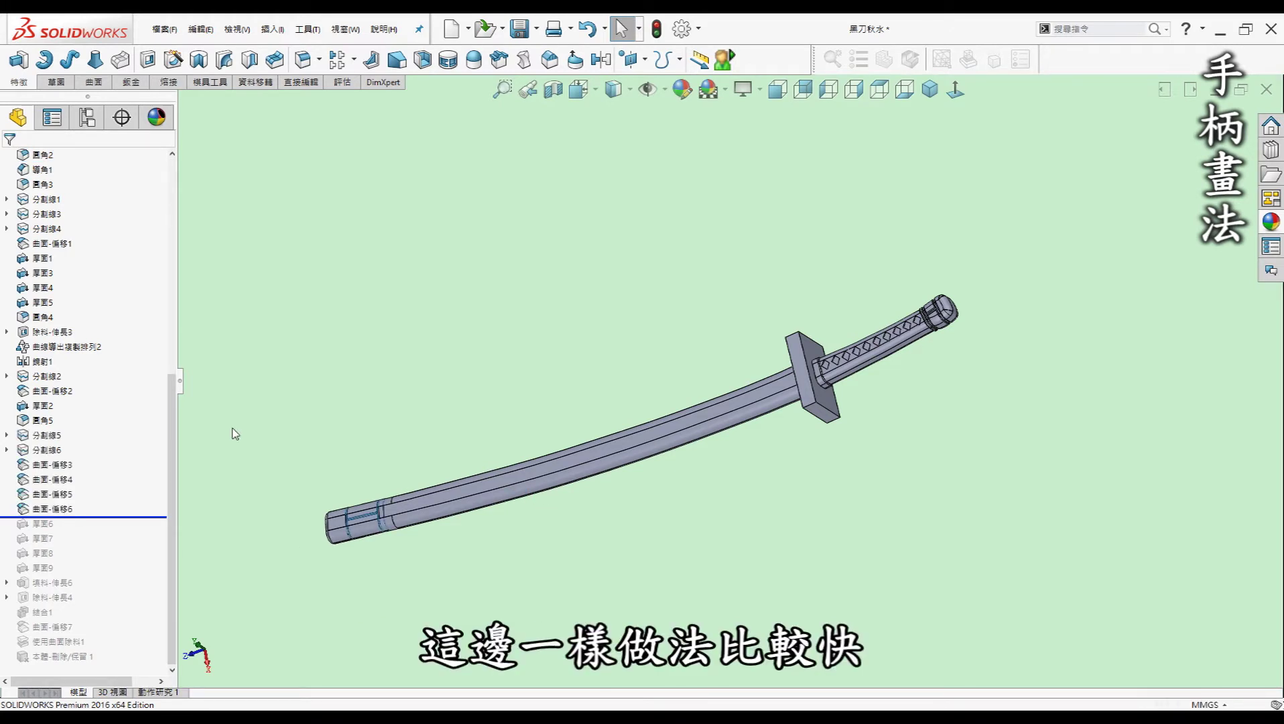
scroll(362, 516, "down", 3)
scroll(409, 496, "down", 2)
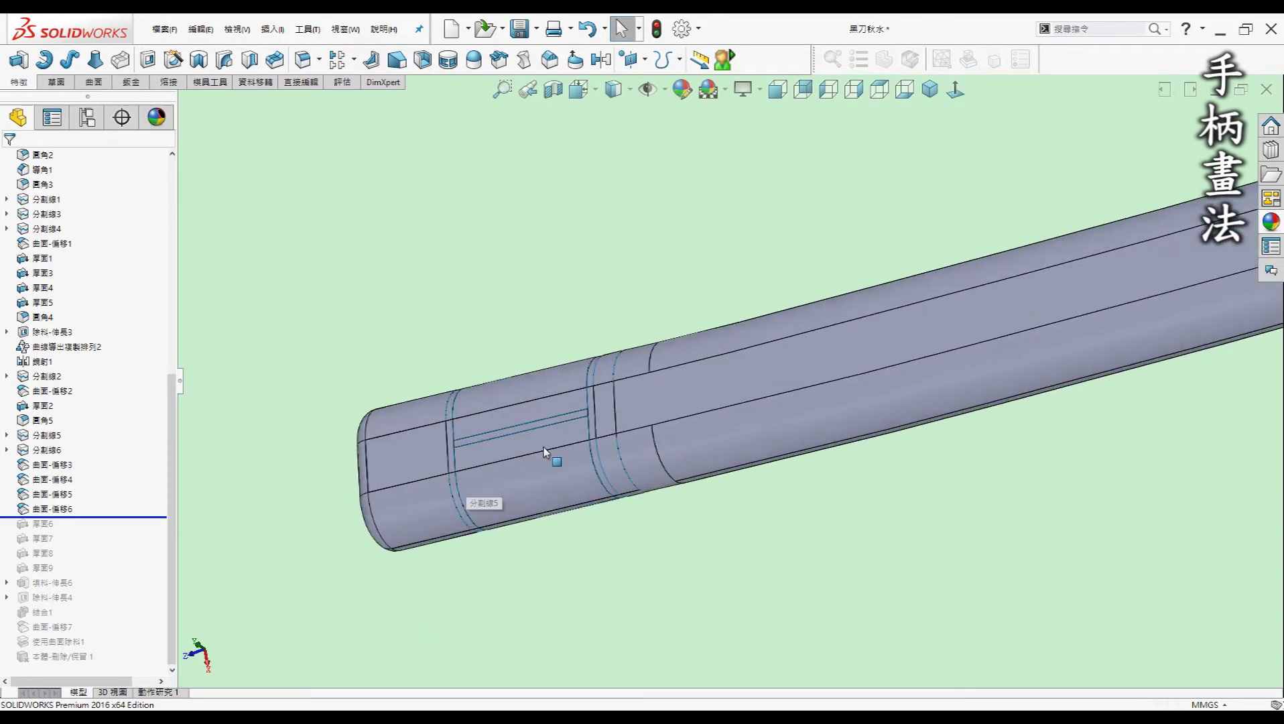
scroll(544, 448, "down", 2)
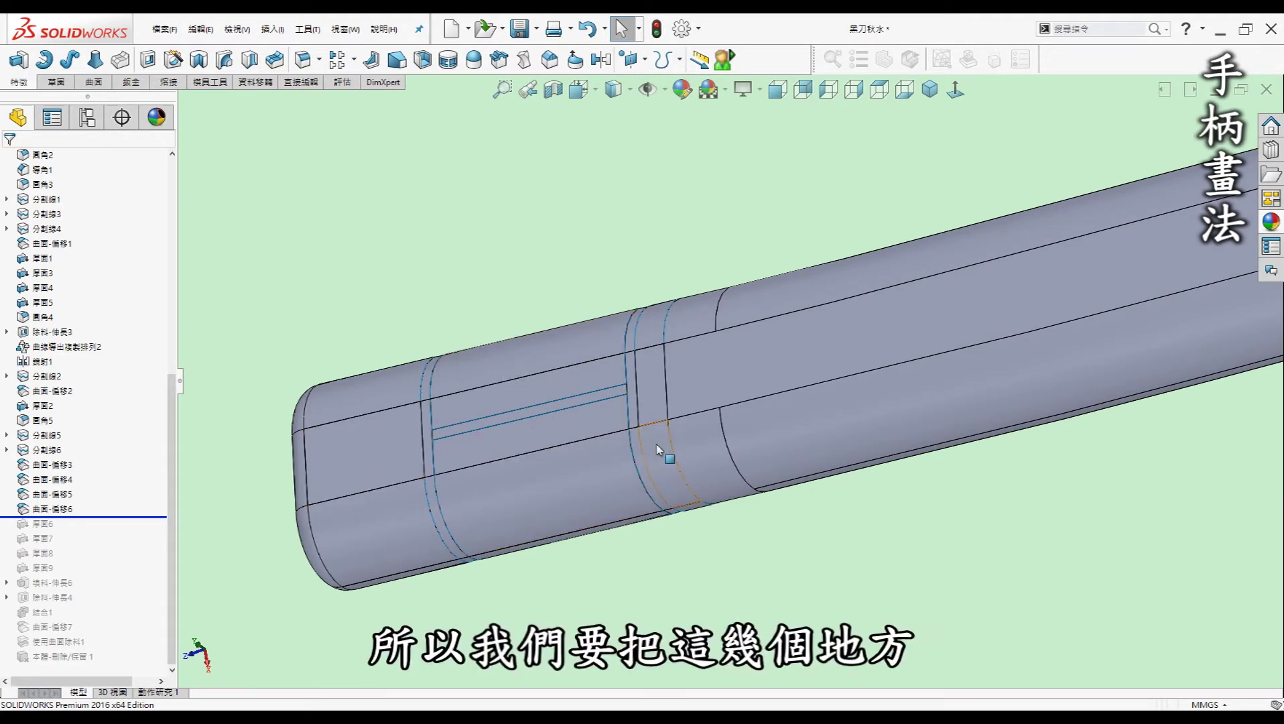
scroll(698, 416, "up", 3)
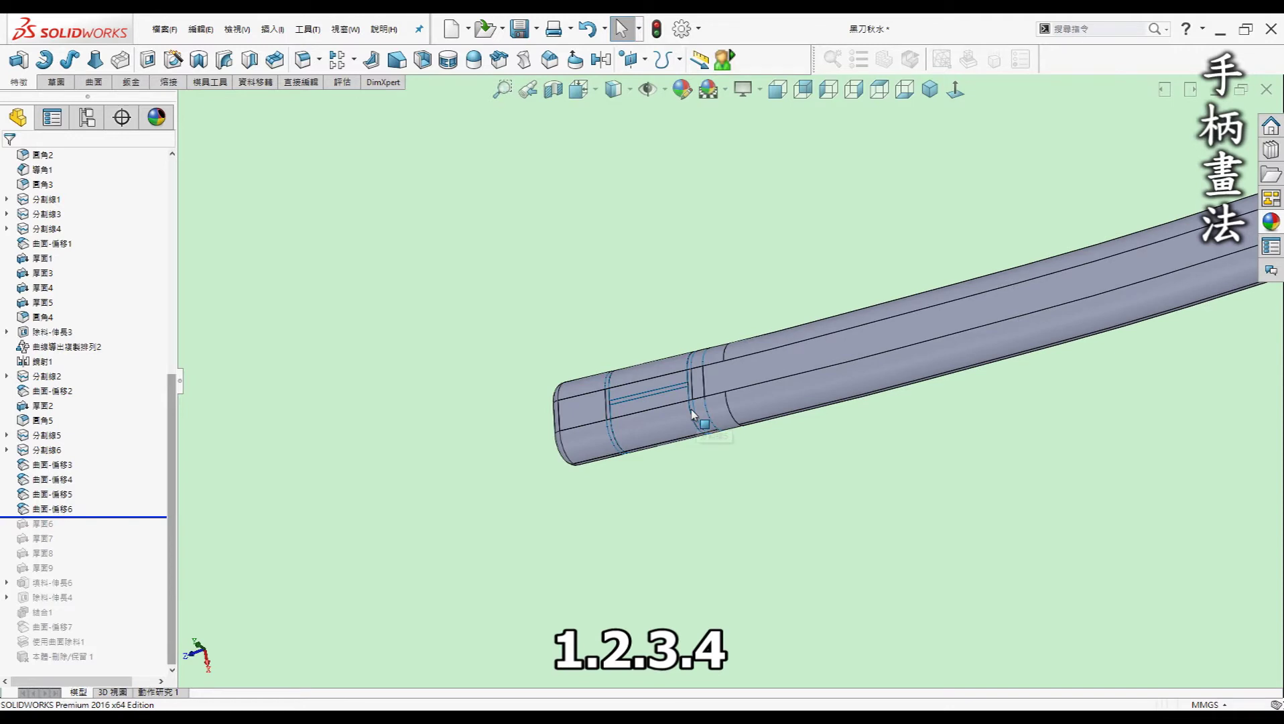
left_click_drag(102, 569, 102, 580)
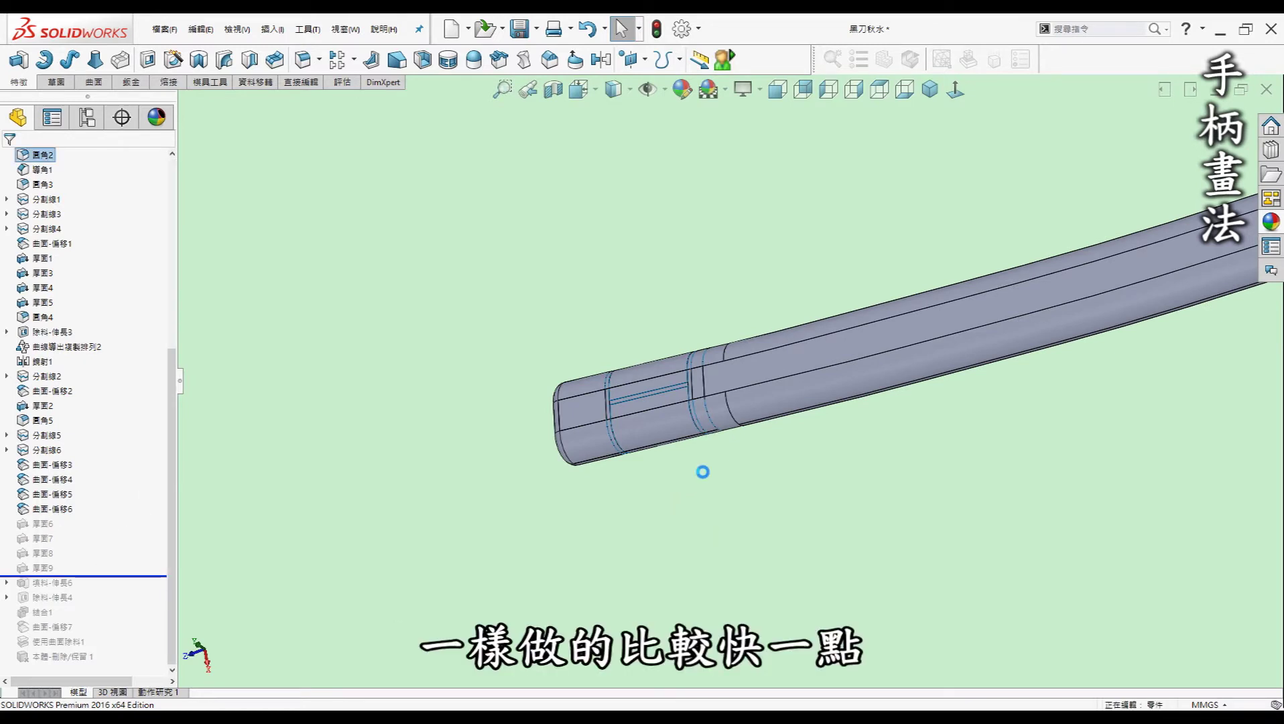
scroll(697, 392, "up", 1)
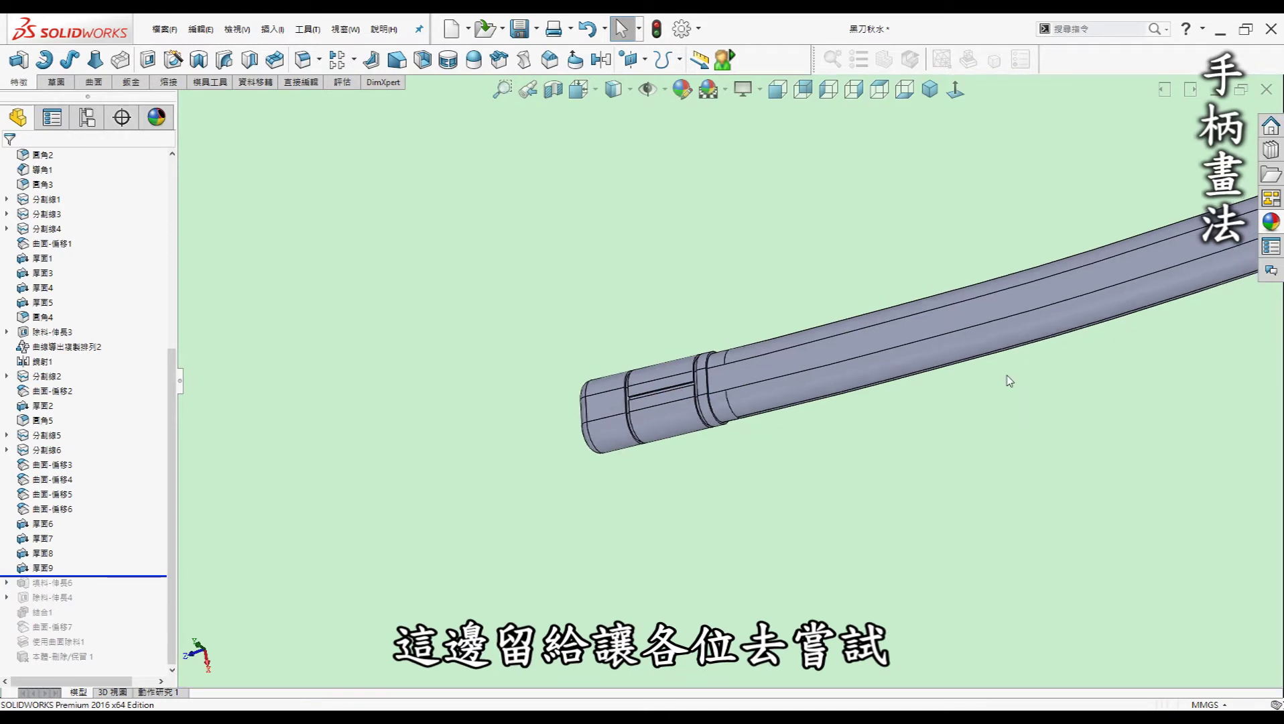
scroll(680, 379, "up", 1)
key("f")
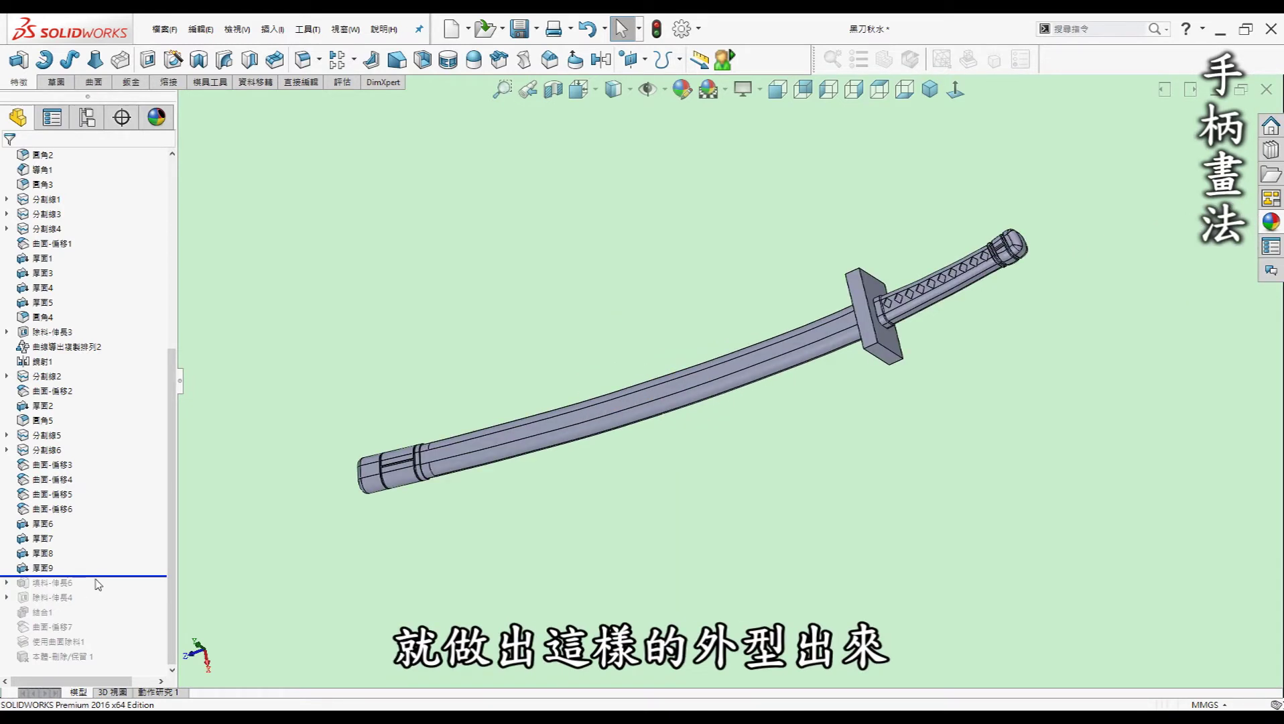
left_click_drag(102, 575, 141, 591)
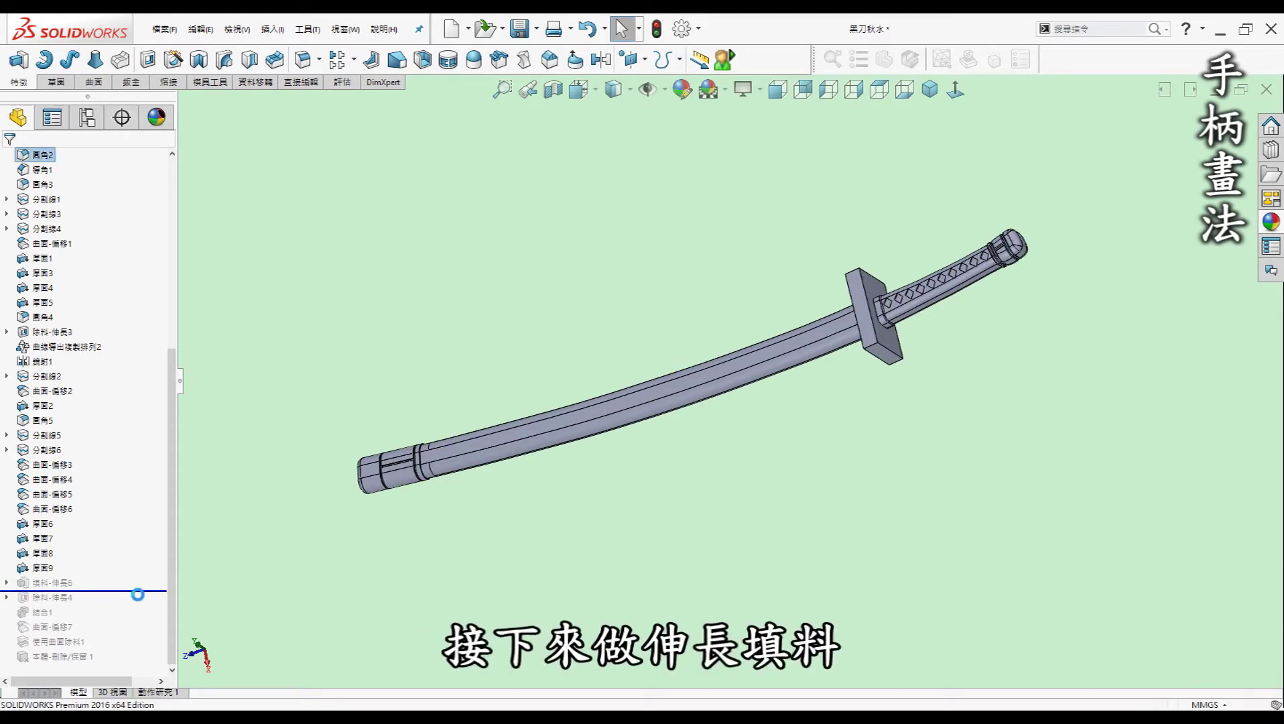
- Inspect guard sketch 草圖14's flower outline and dimensions, then restore cut 除料-伸長4 to scallop the guard
scroll(872, 308, "down", 10)
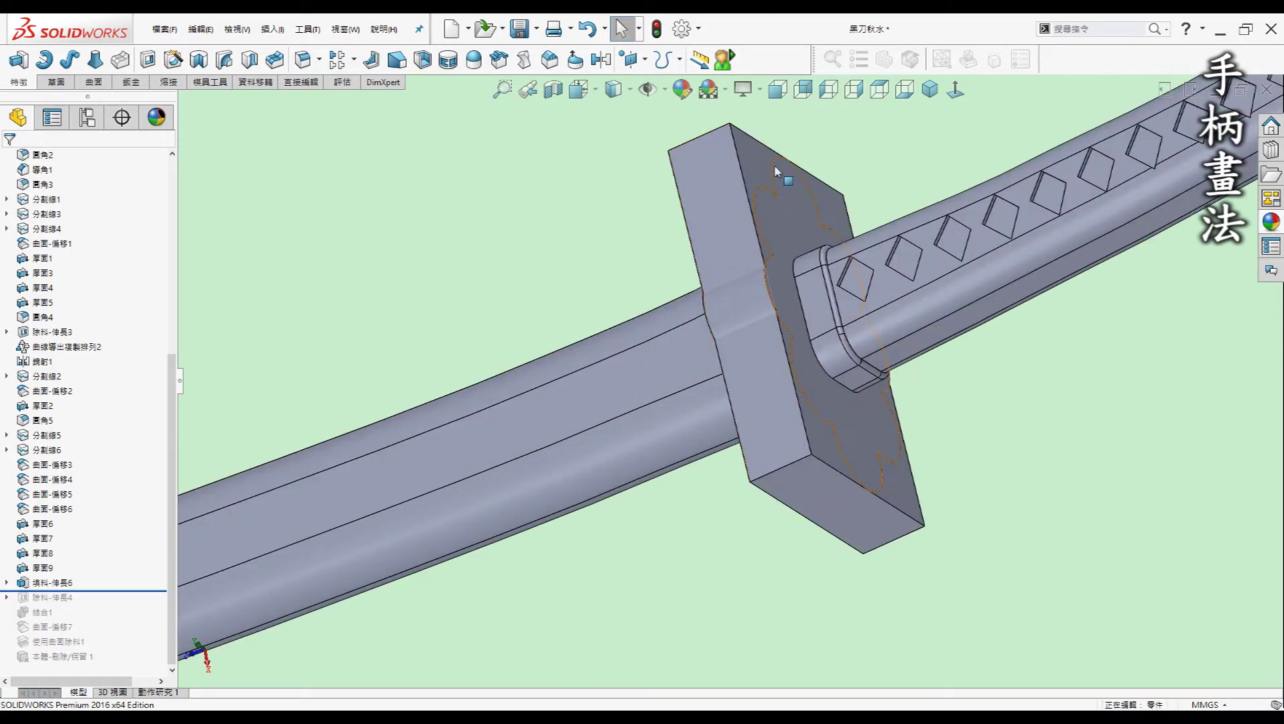
left_click(8, 584)
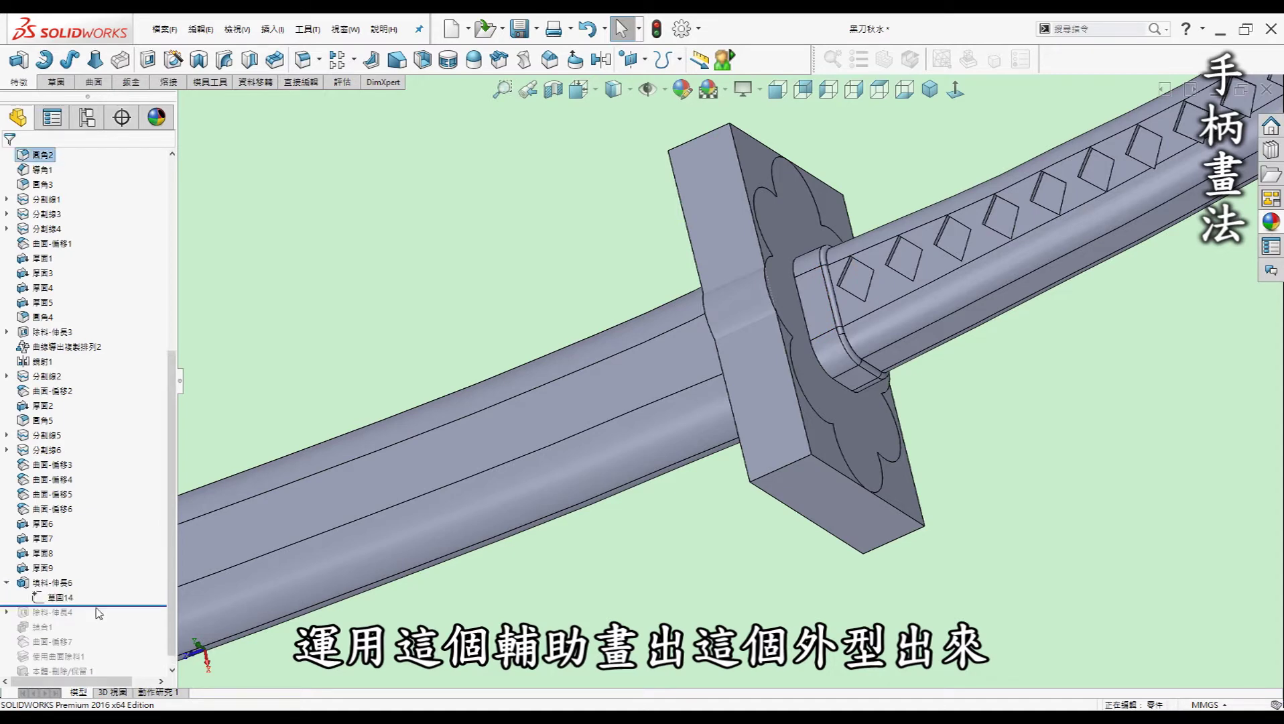
left_click(765, 449)
scroll(762, 448, "up", 2)
middle_click_drag(791, 439, 884, 358)
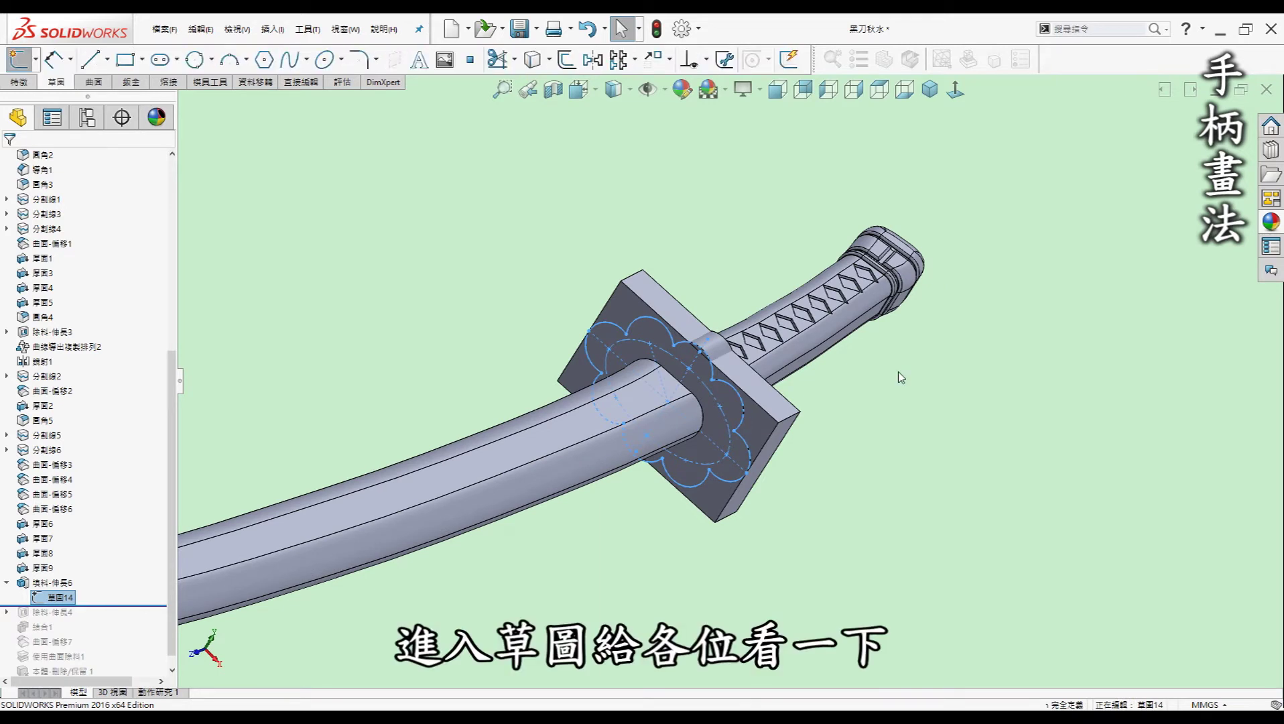
left_click(898, 372)
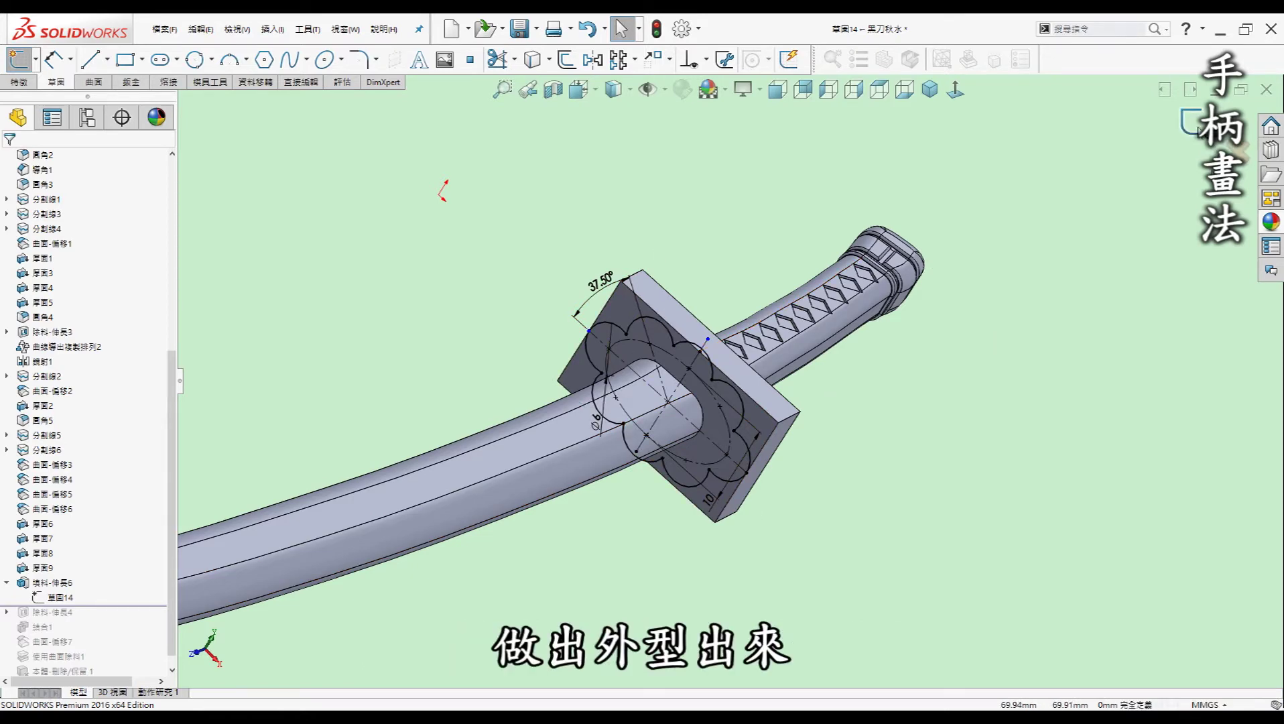
scroll(665, 394, "down", 2)
scroll(665, 394, "down", 3)
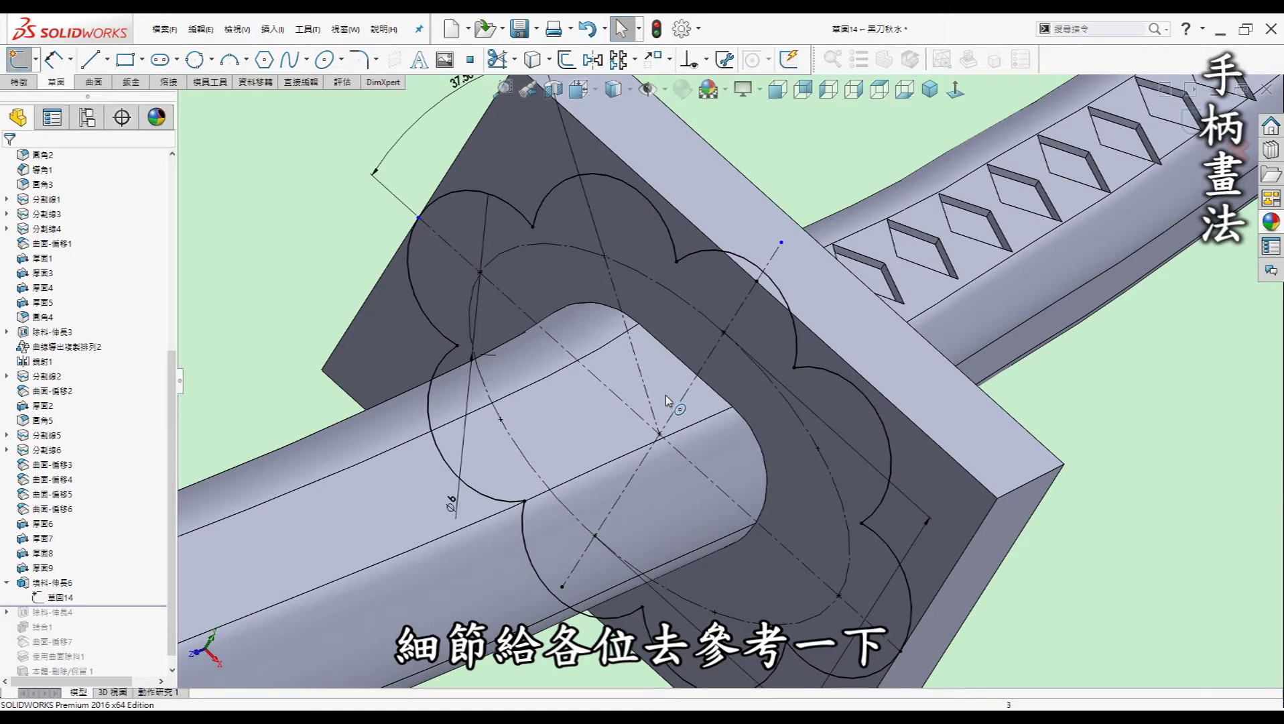
scroll(825, 308, "up", 2)
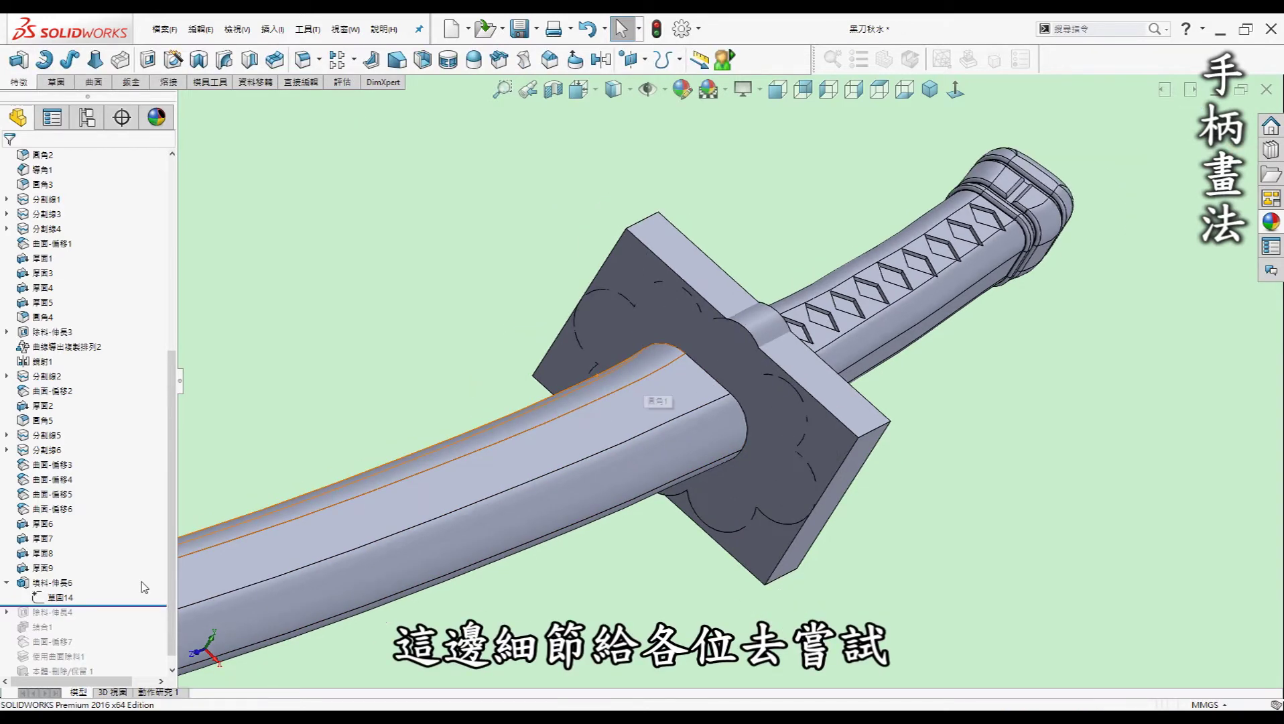
left_click_drag(114, 607, 114, 620)
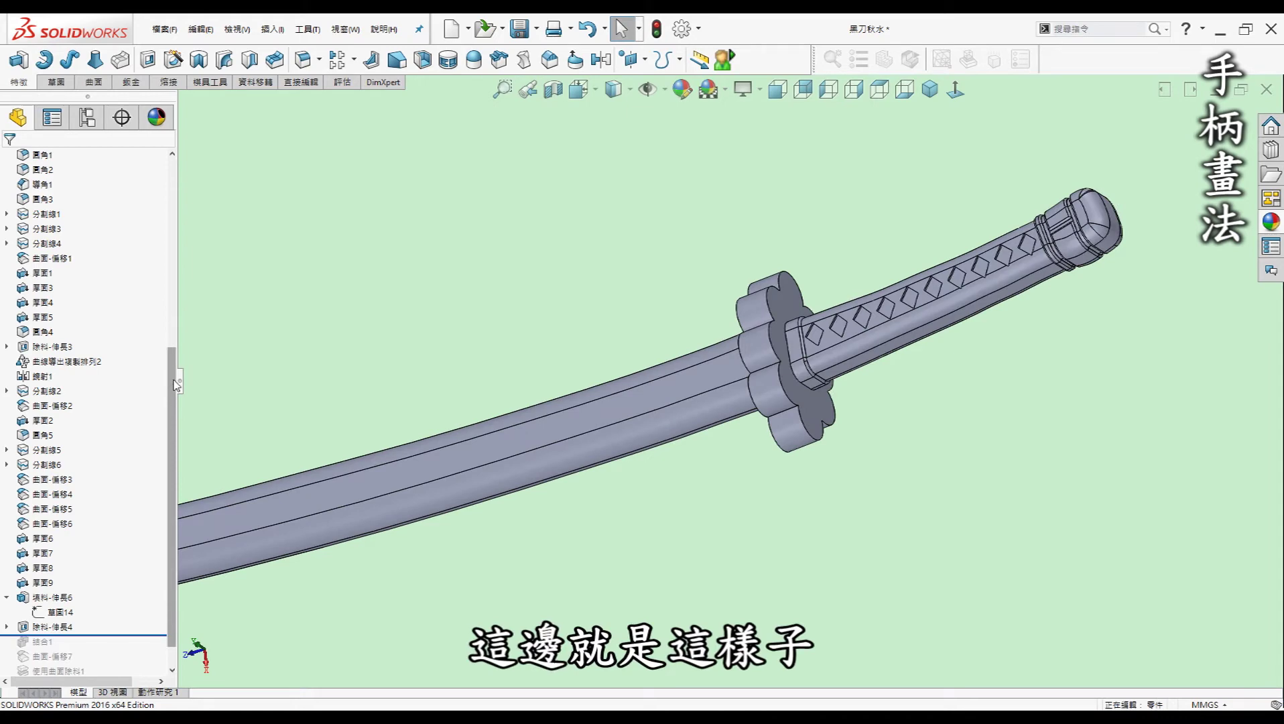
- Inspect the blade, guard and handle bodies (厚面9, 除料-伸長4[1], 除料-伸長4[2]), then restore 結合1
left_click_drag(173, 384, 173, 195)
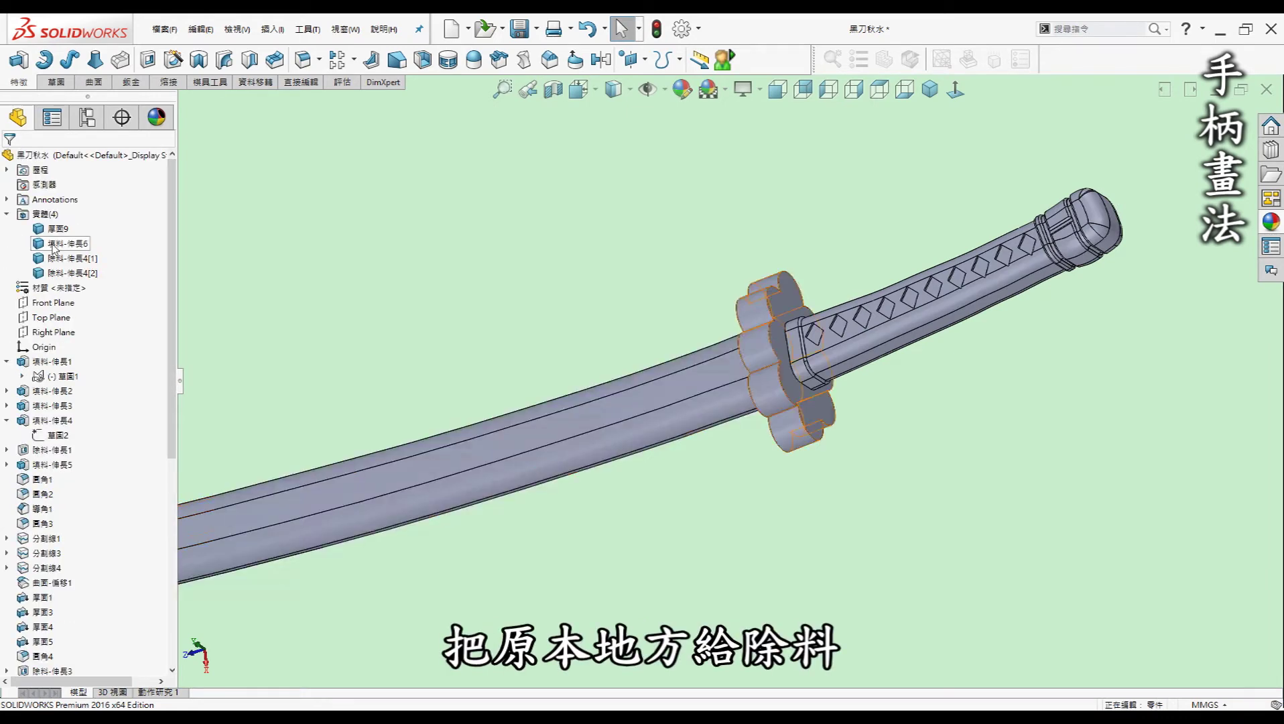
left_click(47, 231)
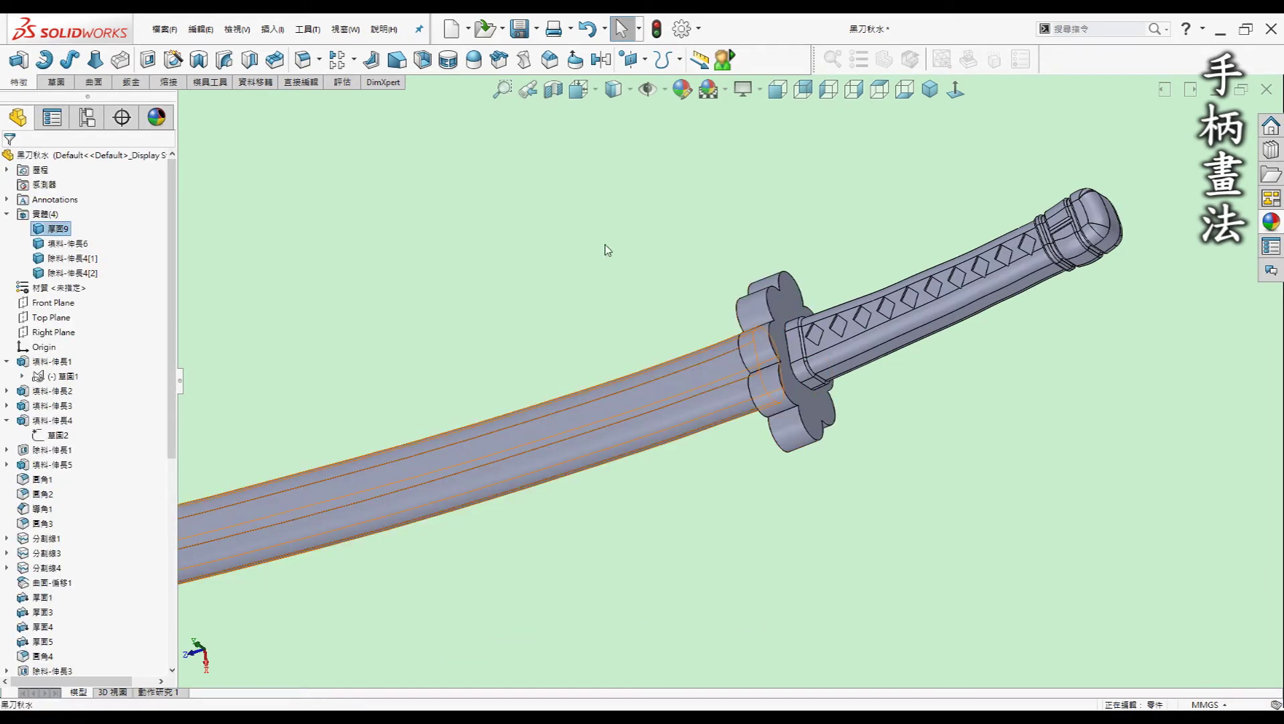
left_click(83, 246)
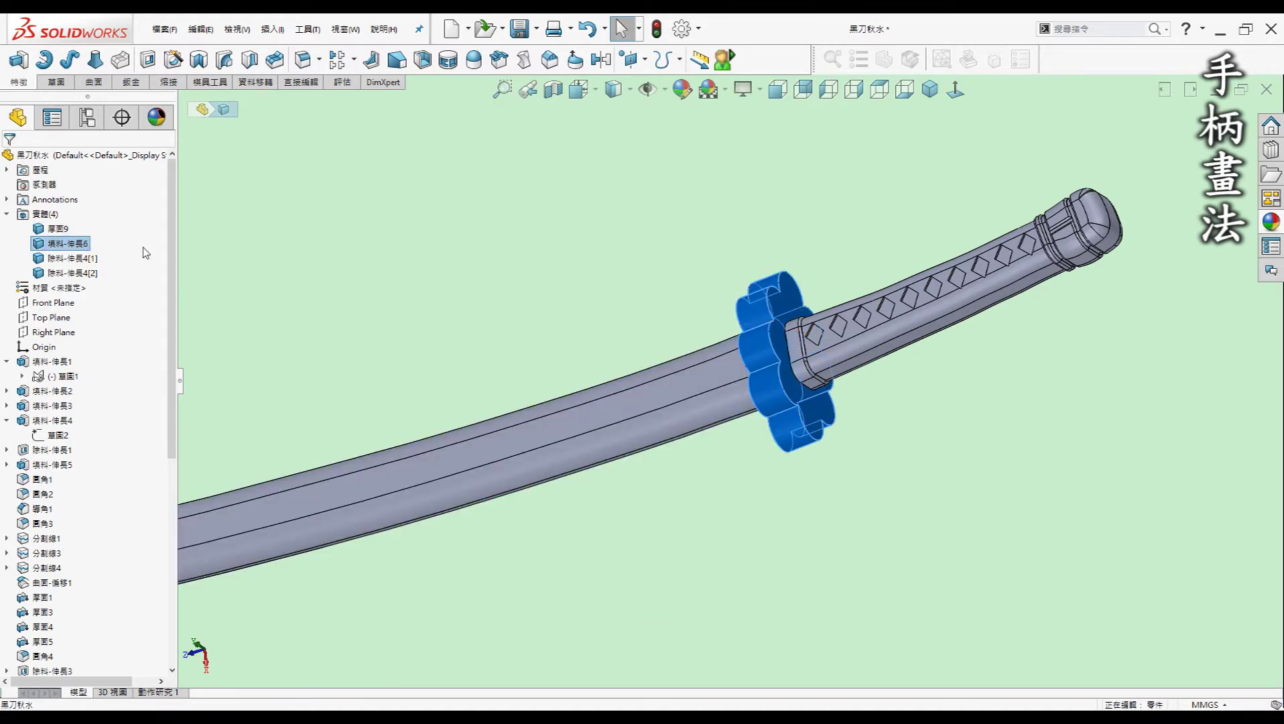
left_click(92, 265)
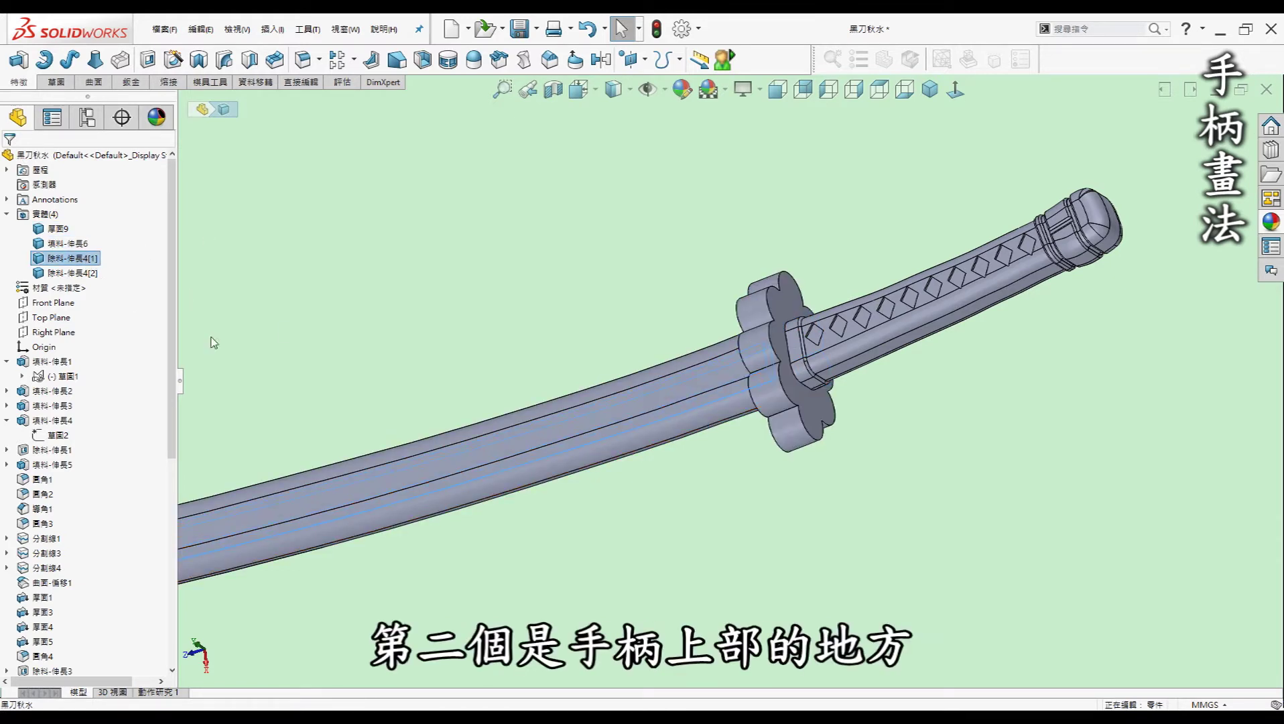
left_click(91, 276)
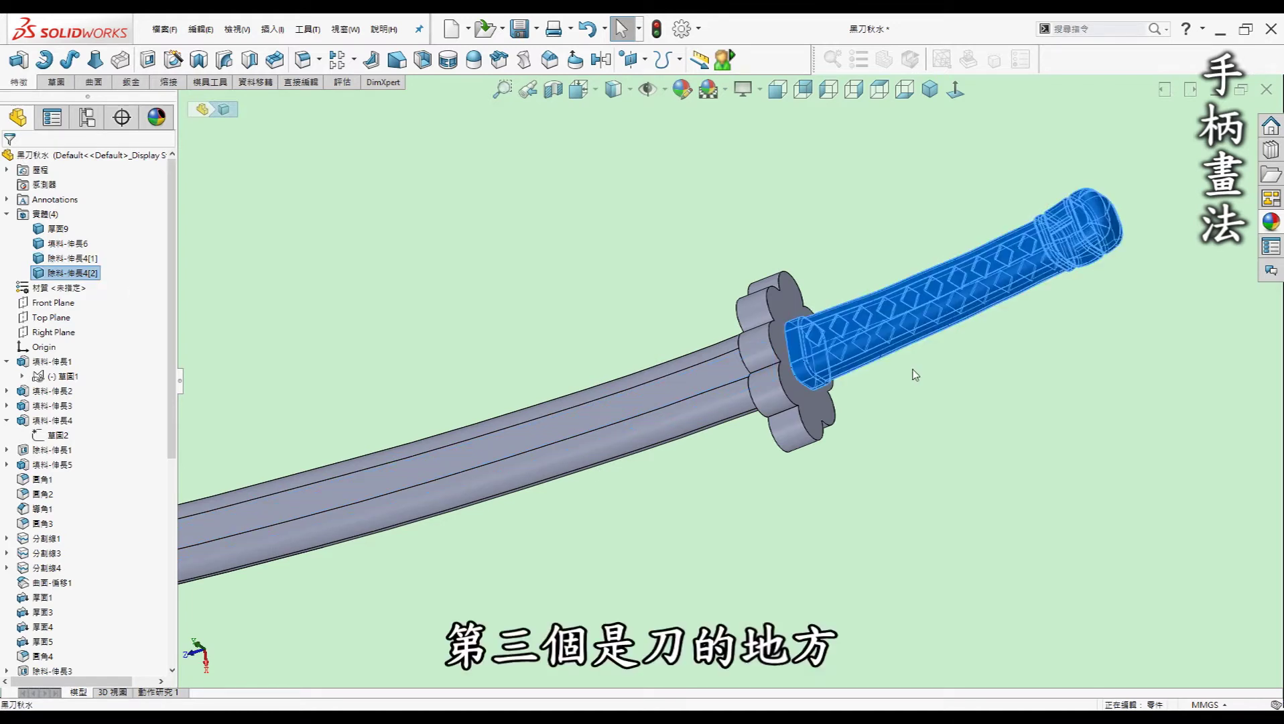
left_click(258, 243)
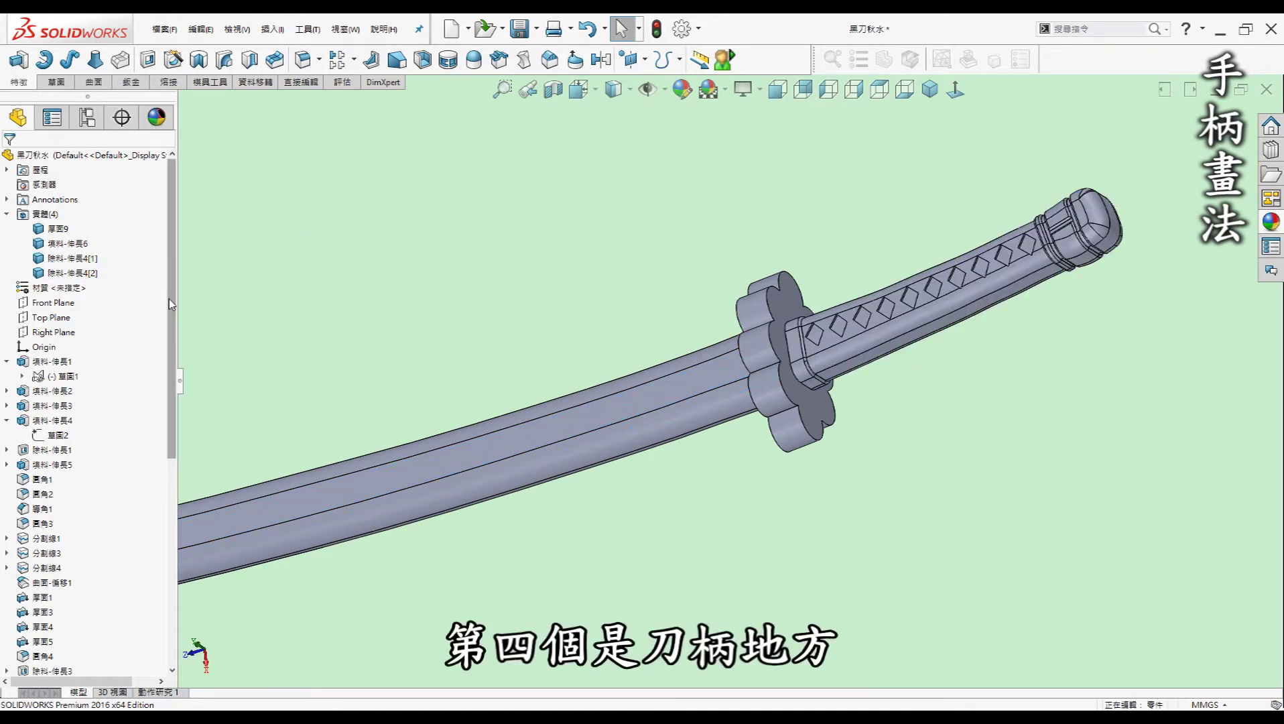
left_click_drag(172, 305, 177, 513)
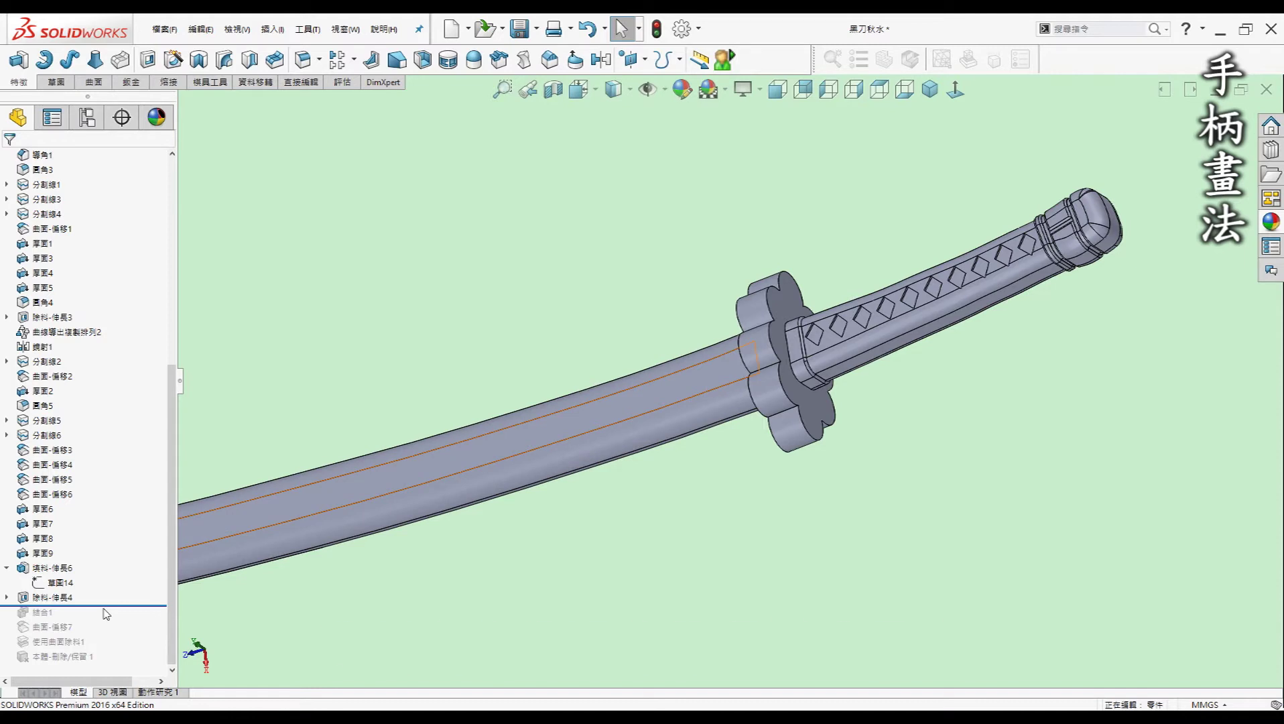
left_click_drag(108, 608, 108, 621)
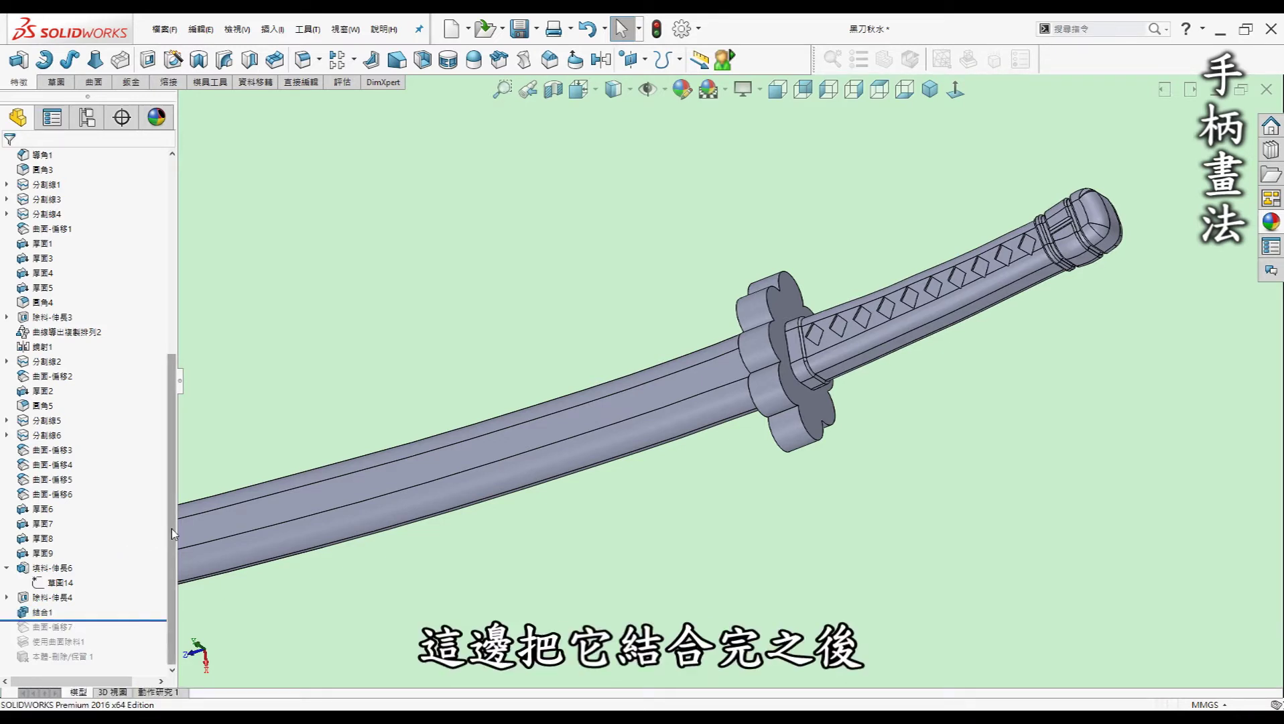
- Restore 曲面-偏移7, 使用曲面除料1 and 本體-刪除/保留1, showing the scabbard over the whole sword
left_click_drag(173, 530, 186, 287)
left_click(57, 228)
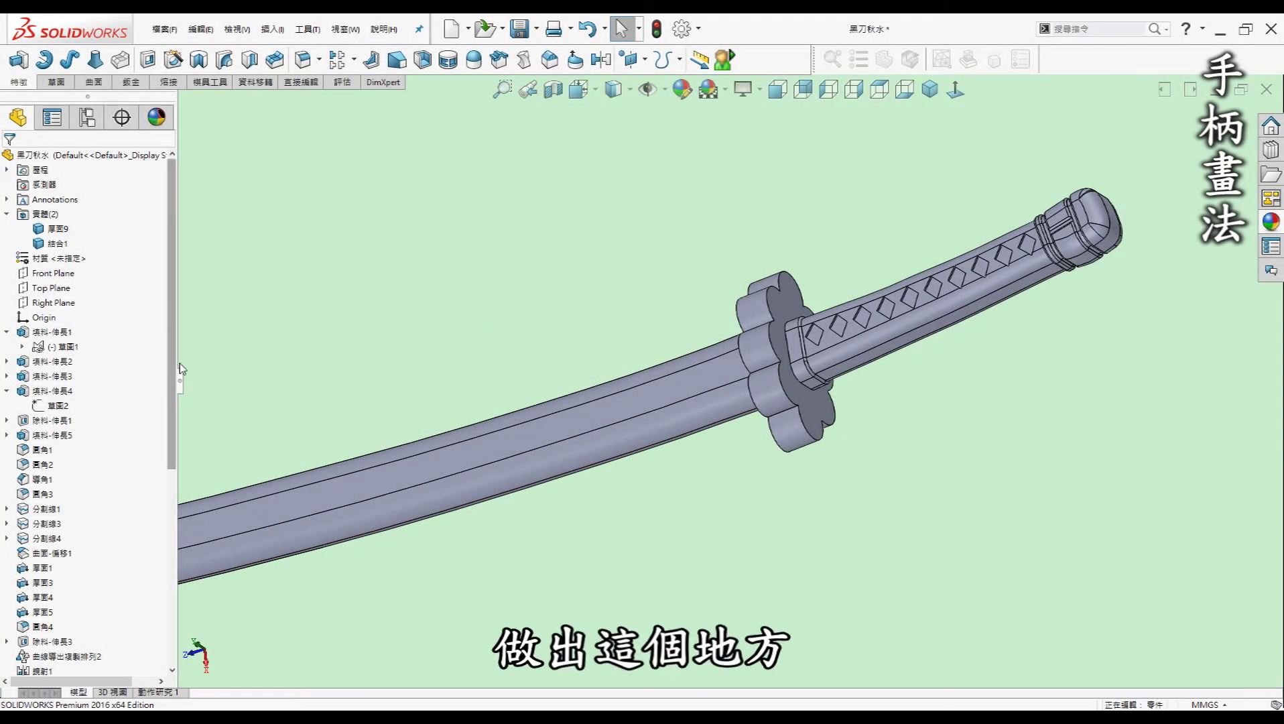
left_click_drag(180, 306, 191, 493)
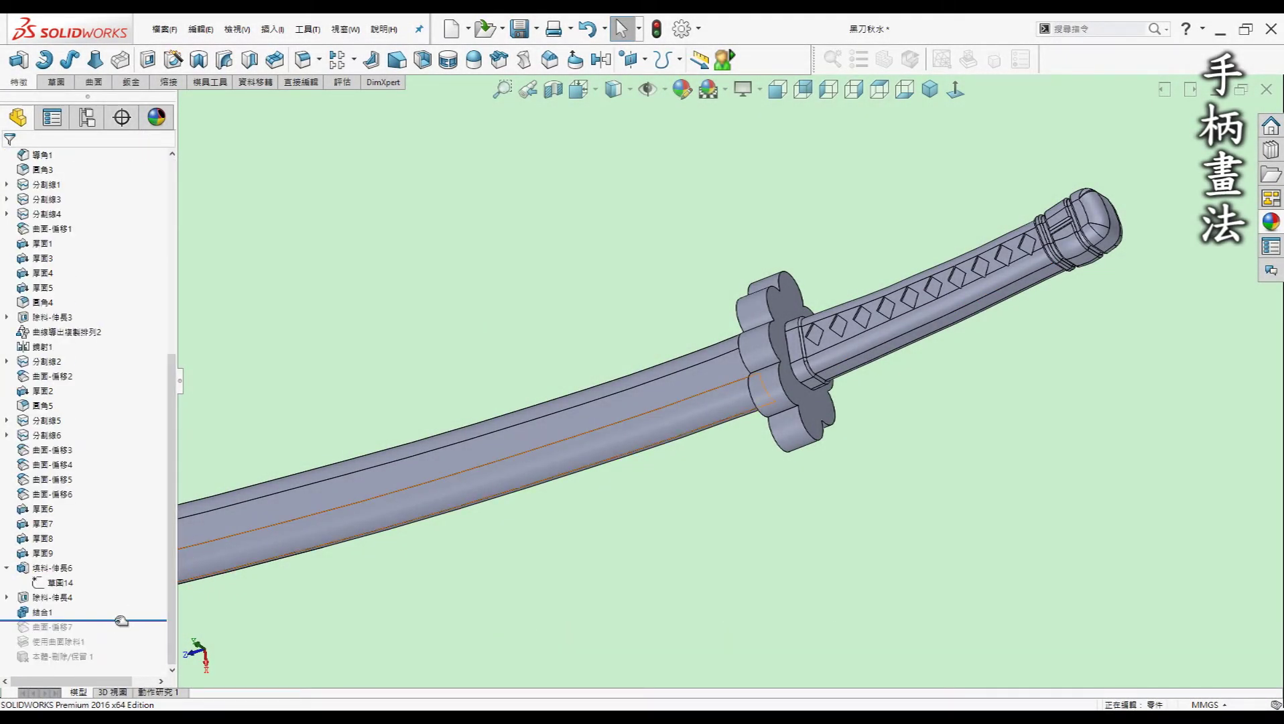
left_click_drag(122, 645, 128, 654)
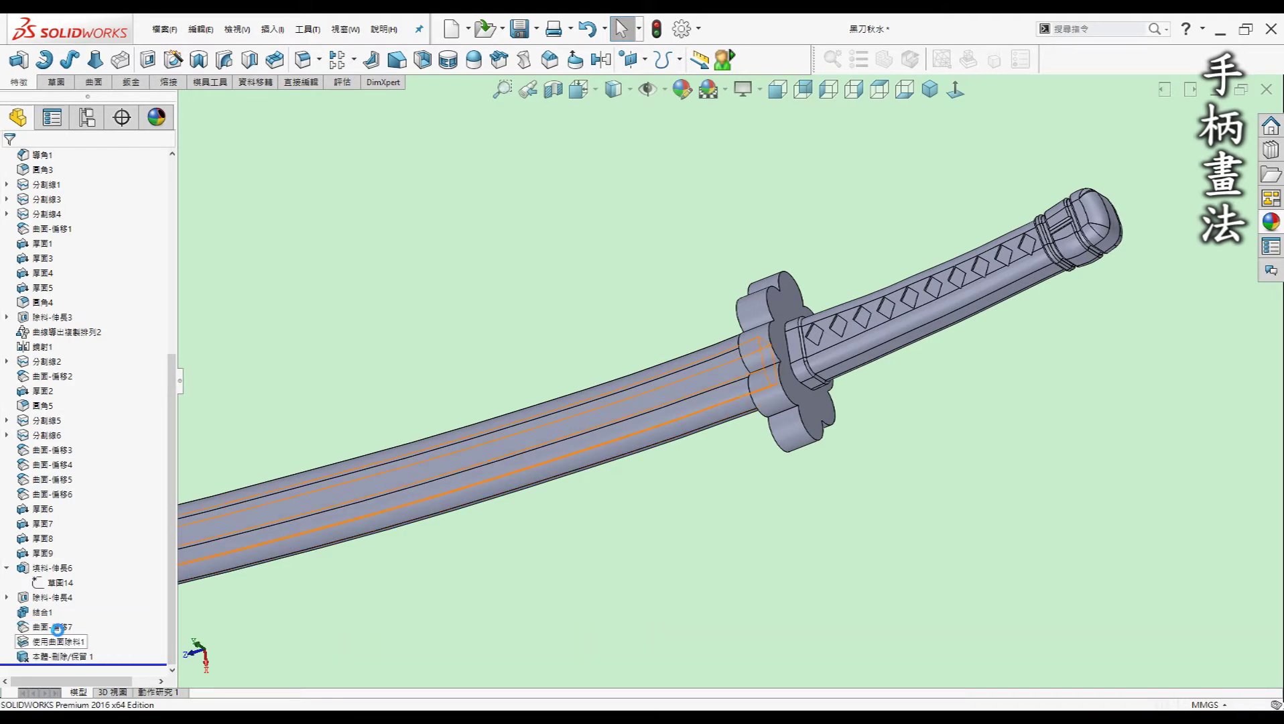
scroll(594, 509, "up", 3)
scroll(600, 439, "up", 2)
middle_click_drag(600, 439, 694, 441, "ctrl")
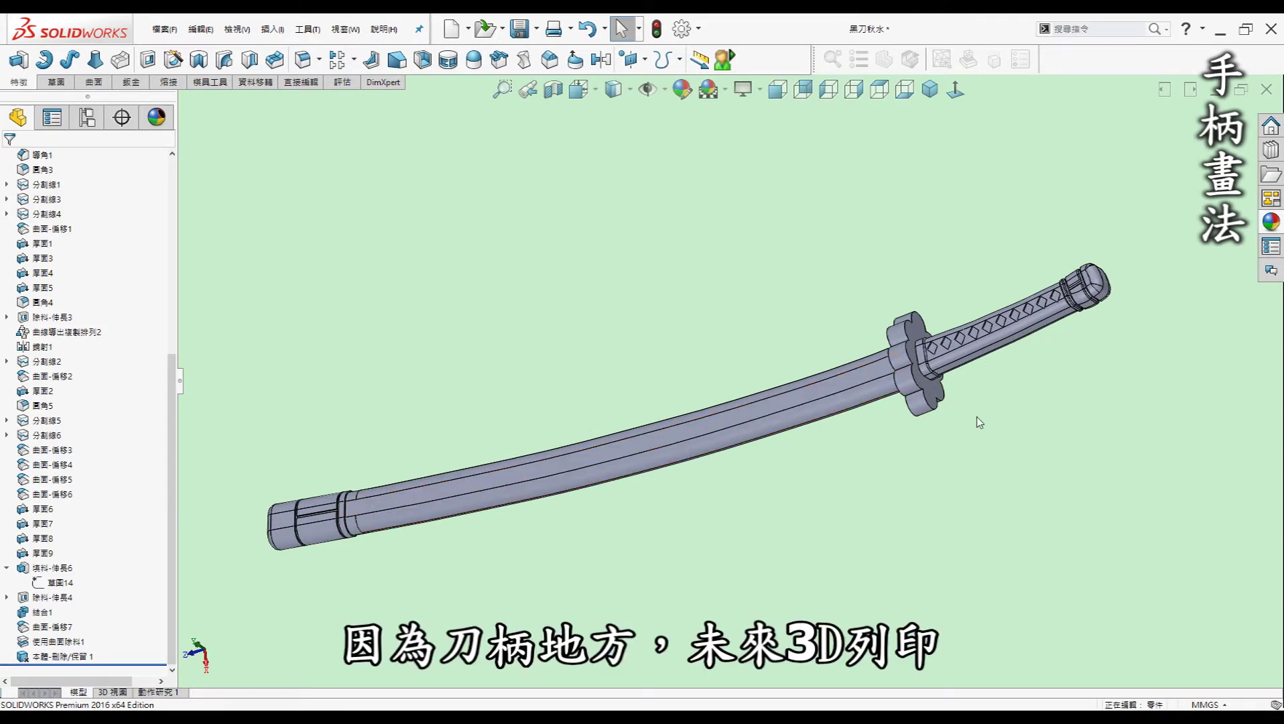
left_click(56, 628)
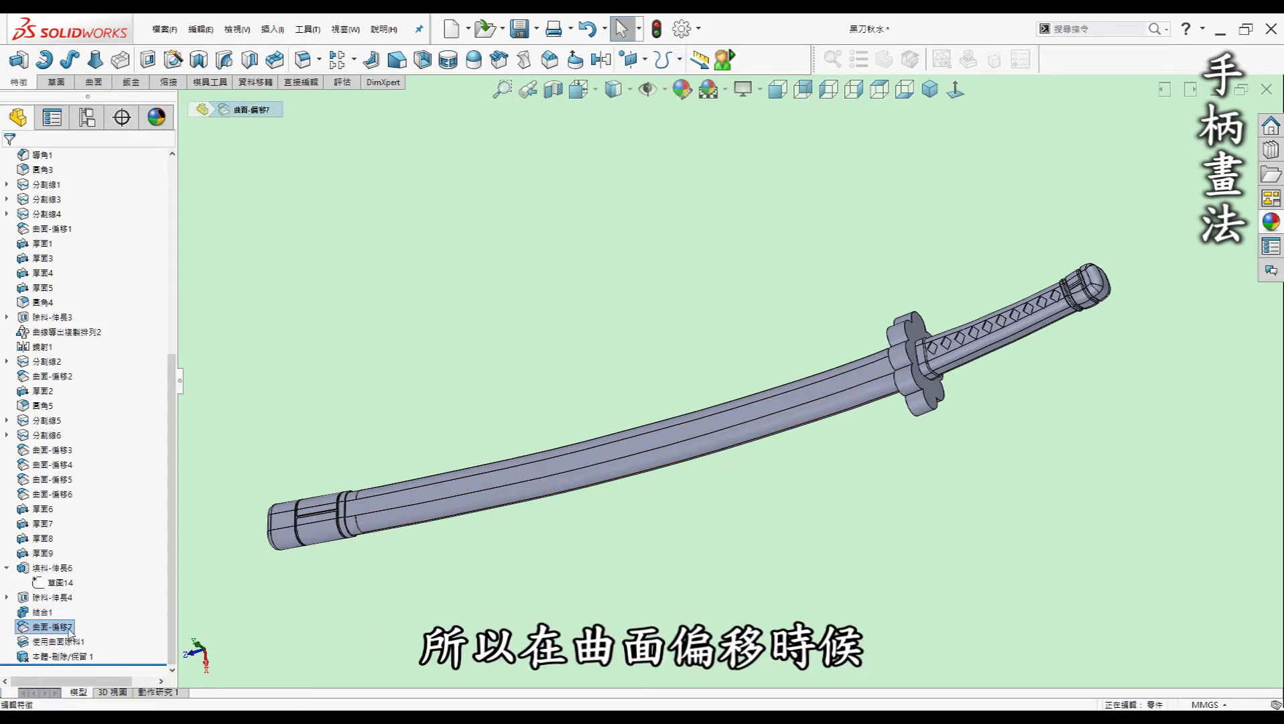
right_click(70, 628)
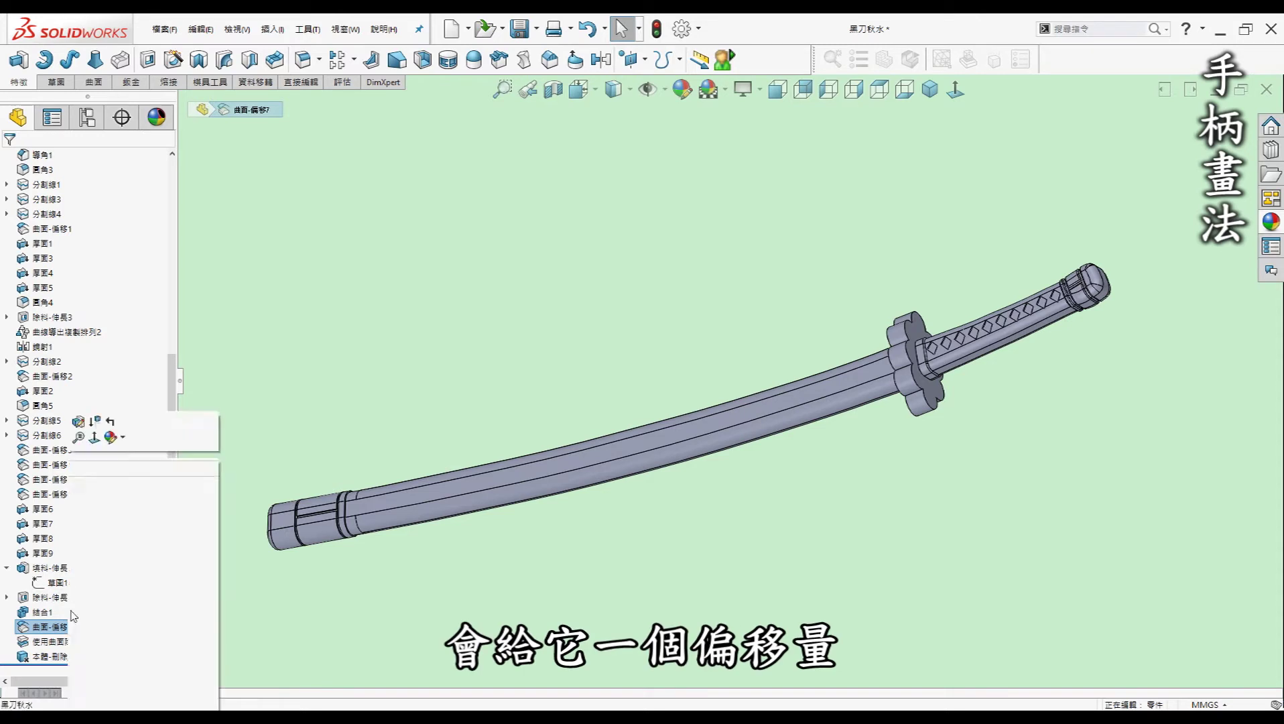
left_click(76, 428)
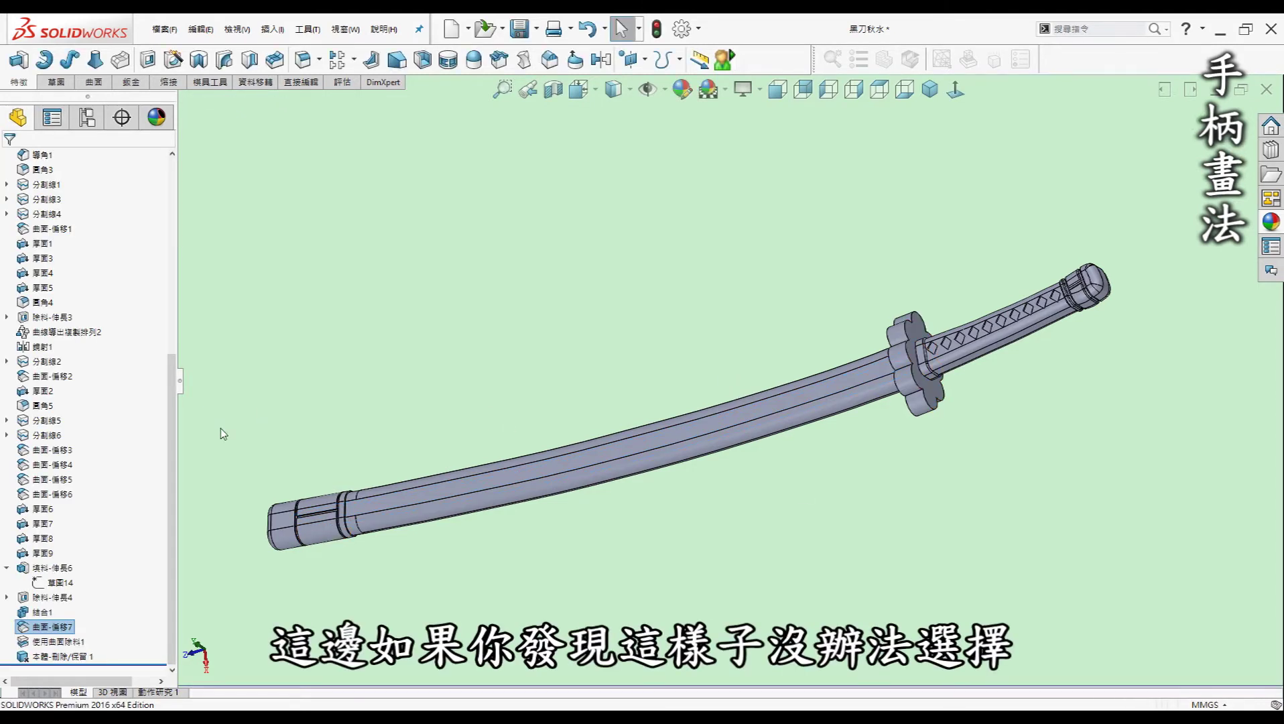
left_click_drag(172, 440, 160, 187)
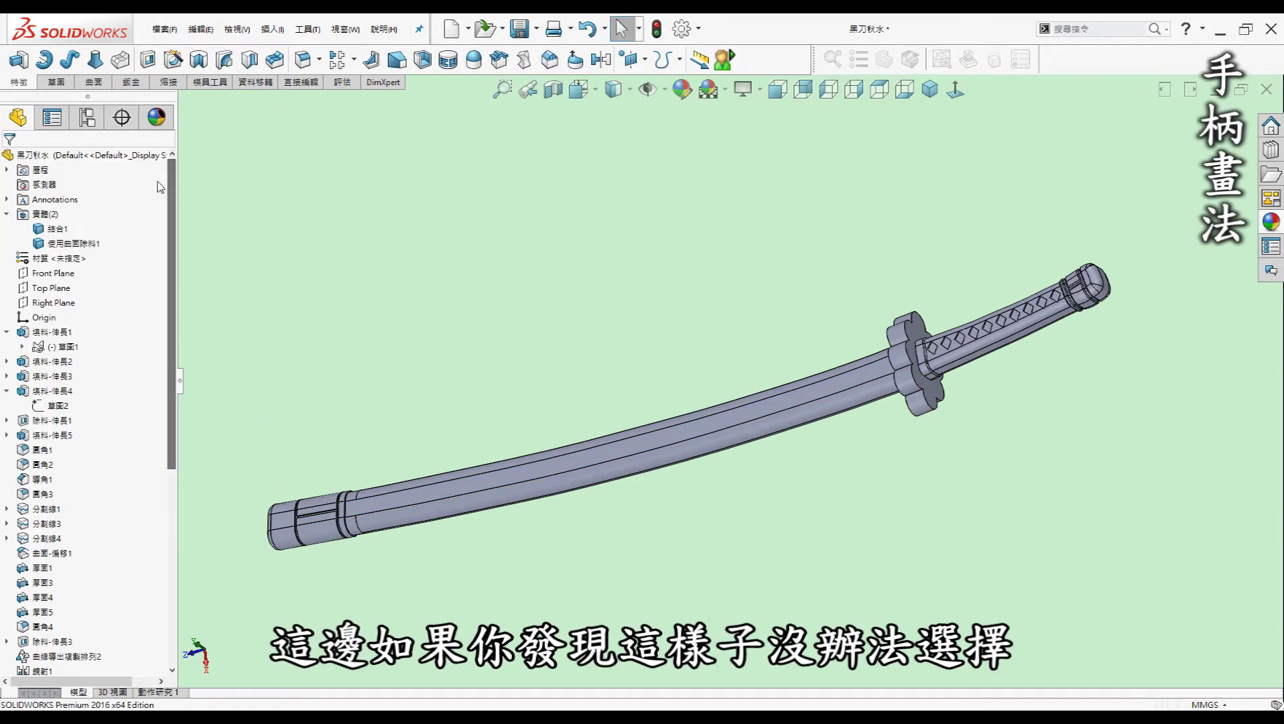
right_click(60, 248)
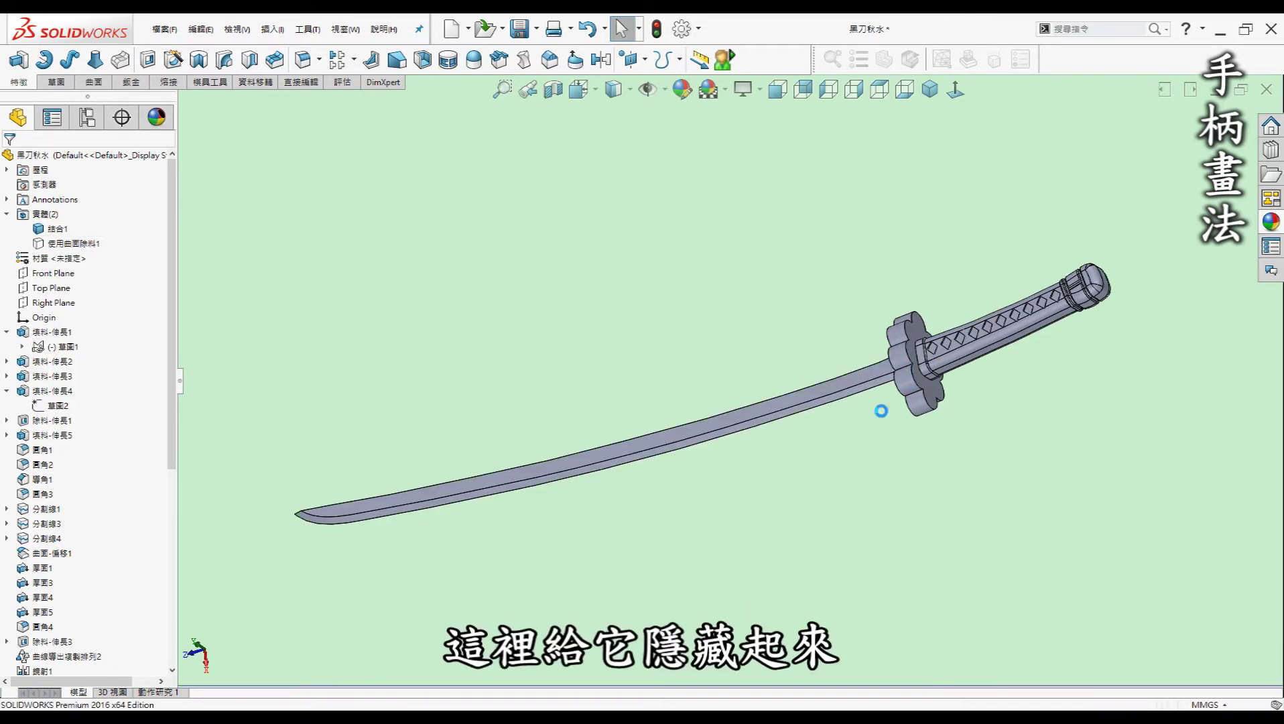
left_click(86, 246)
right_click(101, 231)
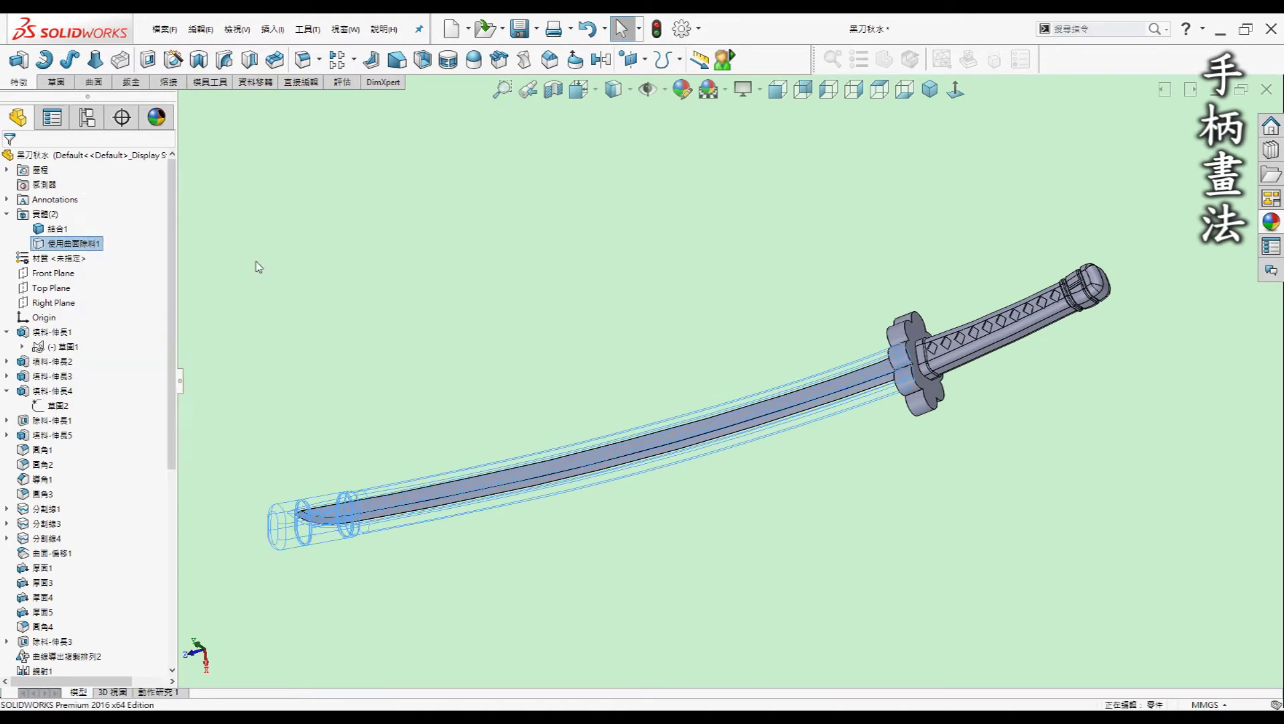
left_click_drag(171, 280, 192, 534)
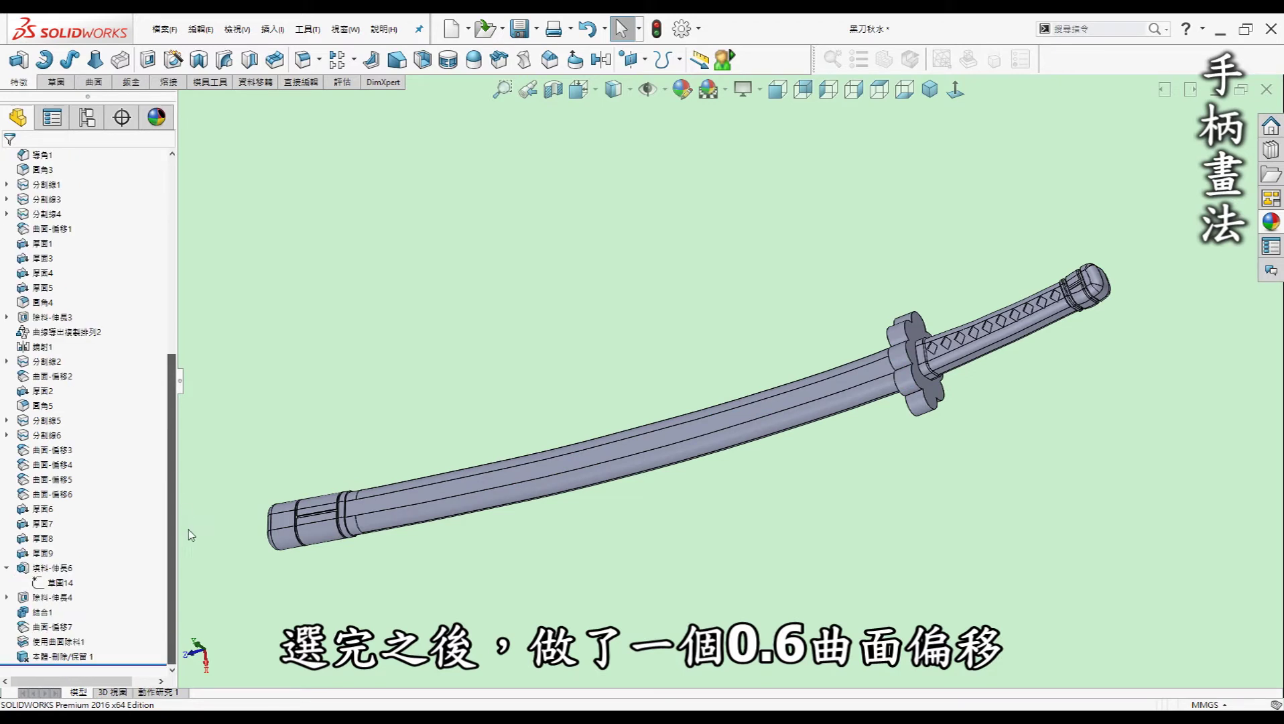
left_click(95, 85)
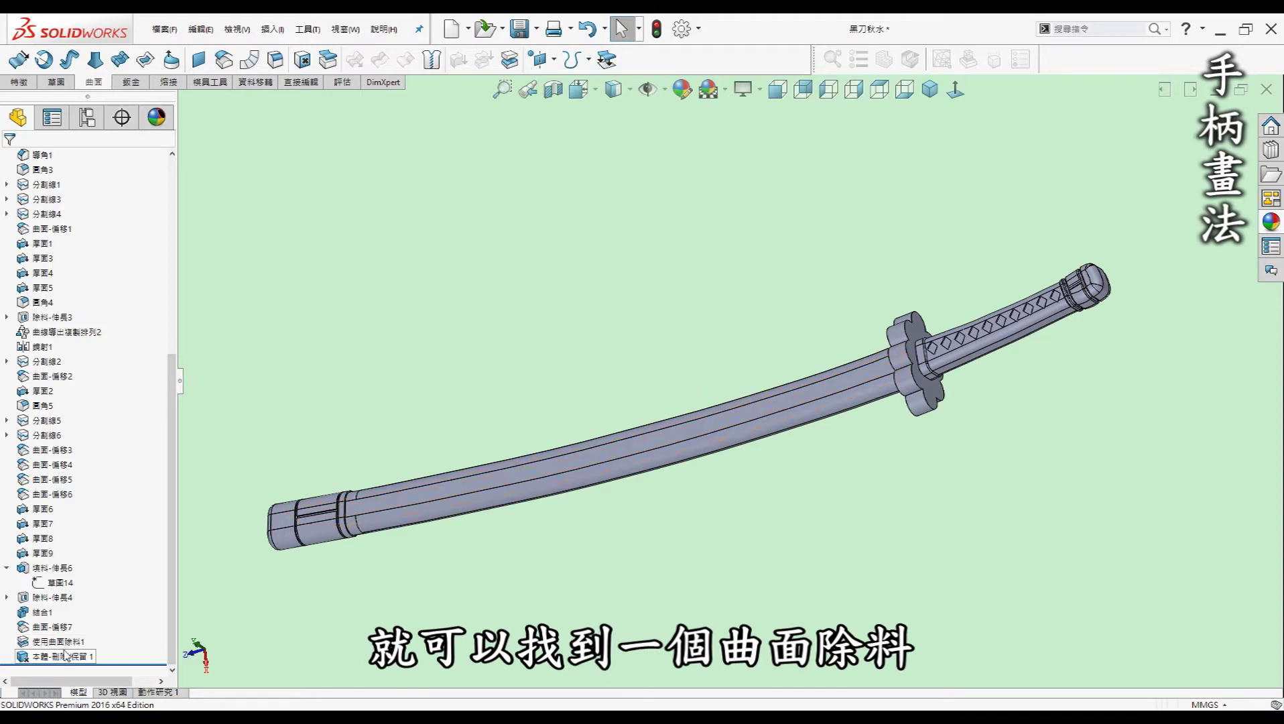
- Inspect the groove along the blade near the guard, then return to the isometric view
mouse_move(173, 624)
left_mouse_down()
mouse_move(181, 399)
mouse_move(178, 586)
left_mouse_up()
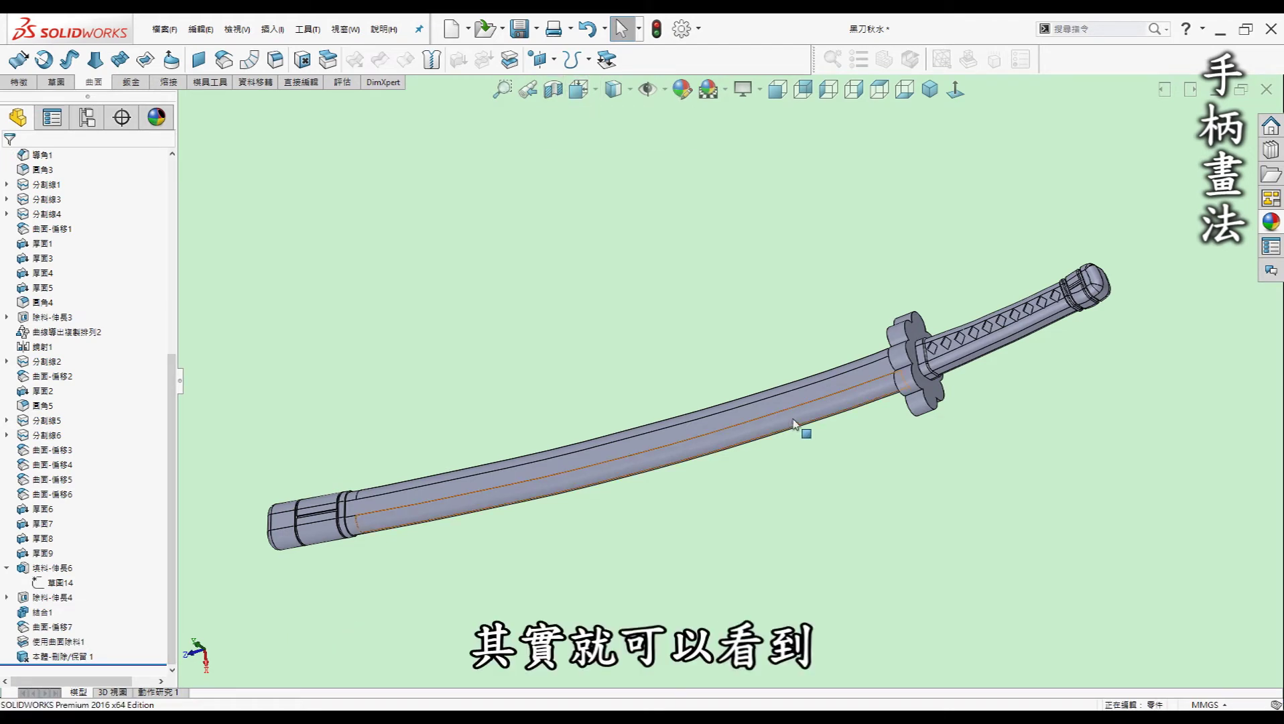
scroll(848, 395, "down", 3)
mouse_move(860, 401)
middle_mouse_down()
mouse_move(777, 241)
mouse_move(858, 363)
middle_mouse_up()
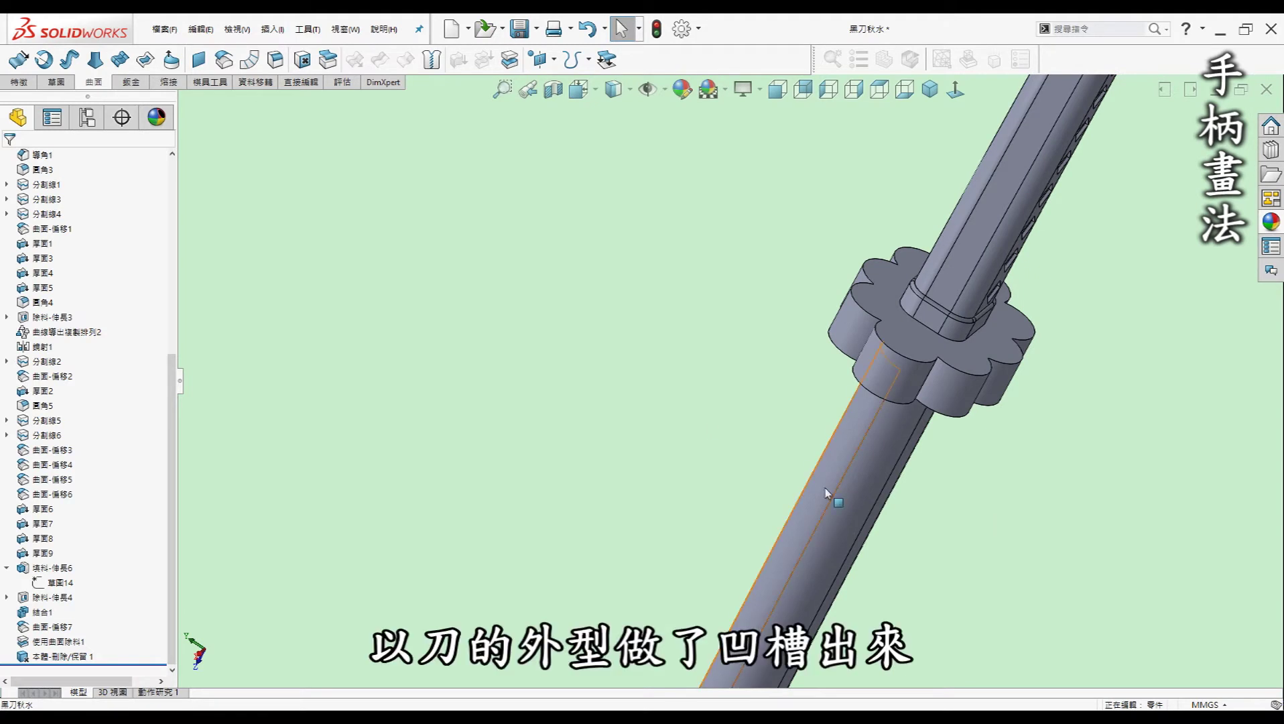
scroll(630, 302, "up", 3)
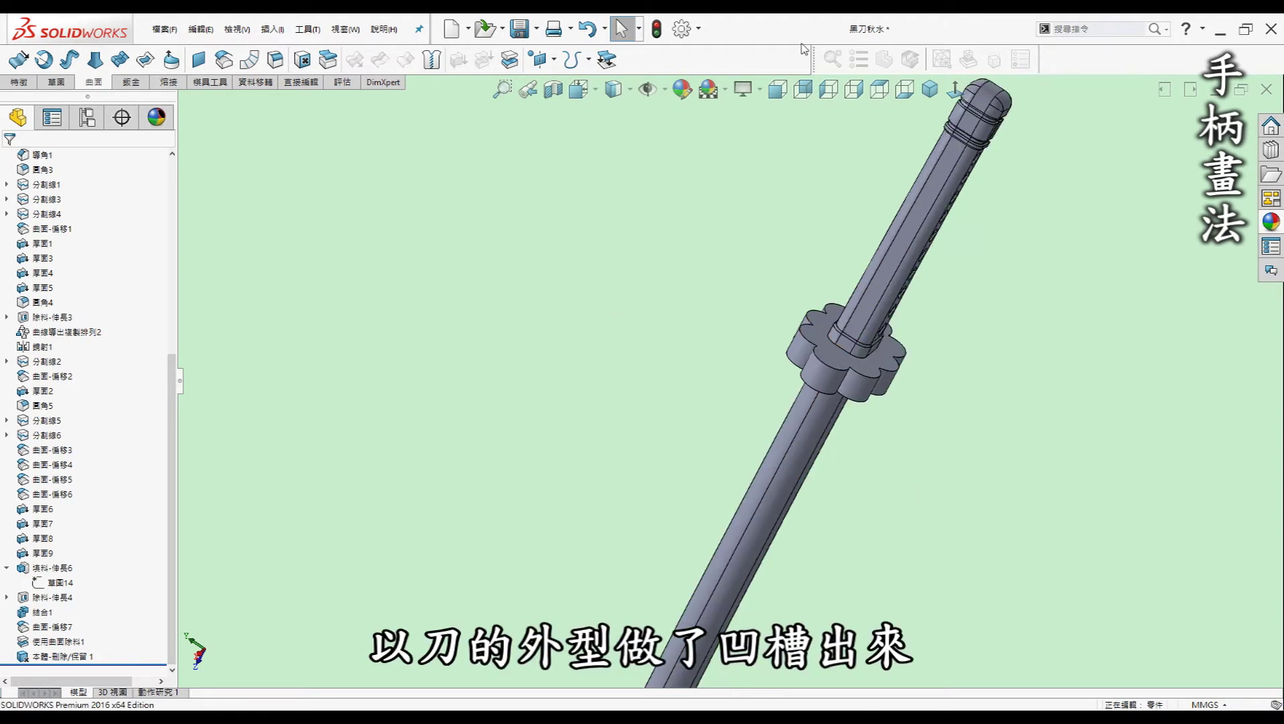
left_click(930, 89)
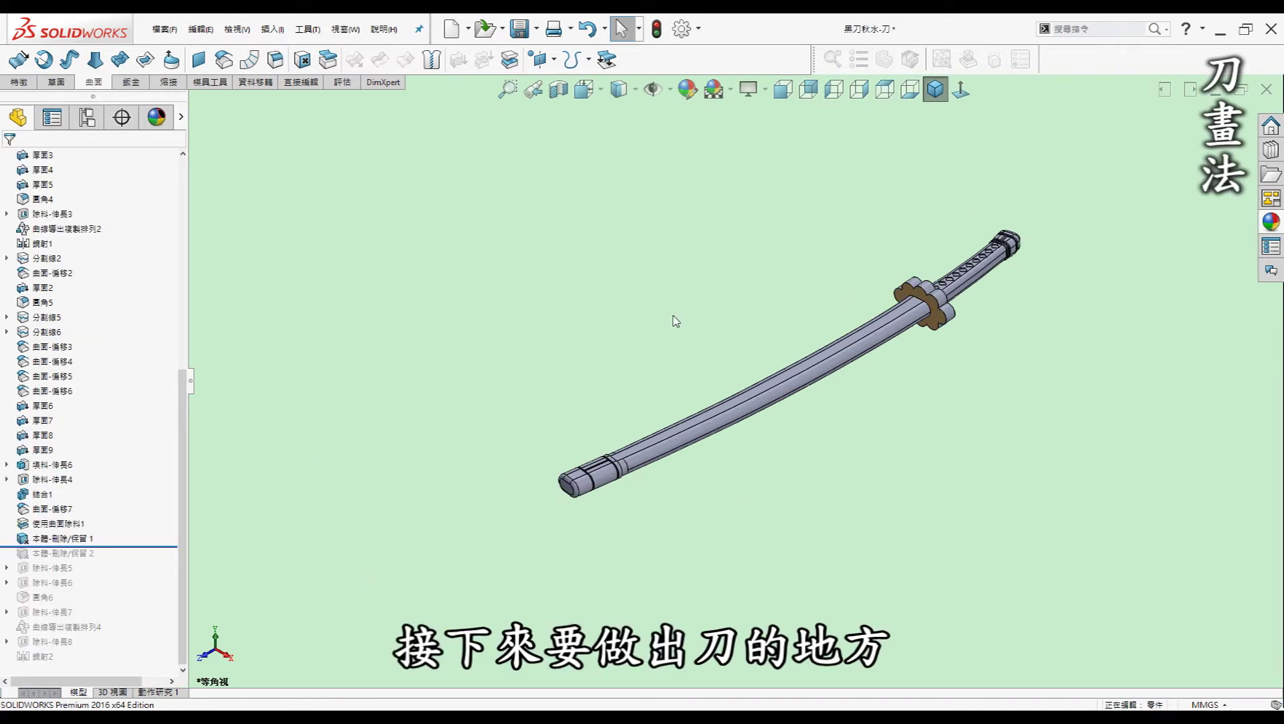
- Restore 本體-刪除/保留2 to delete the scabbard body
scroll(957, 303, "down", 3)
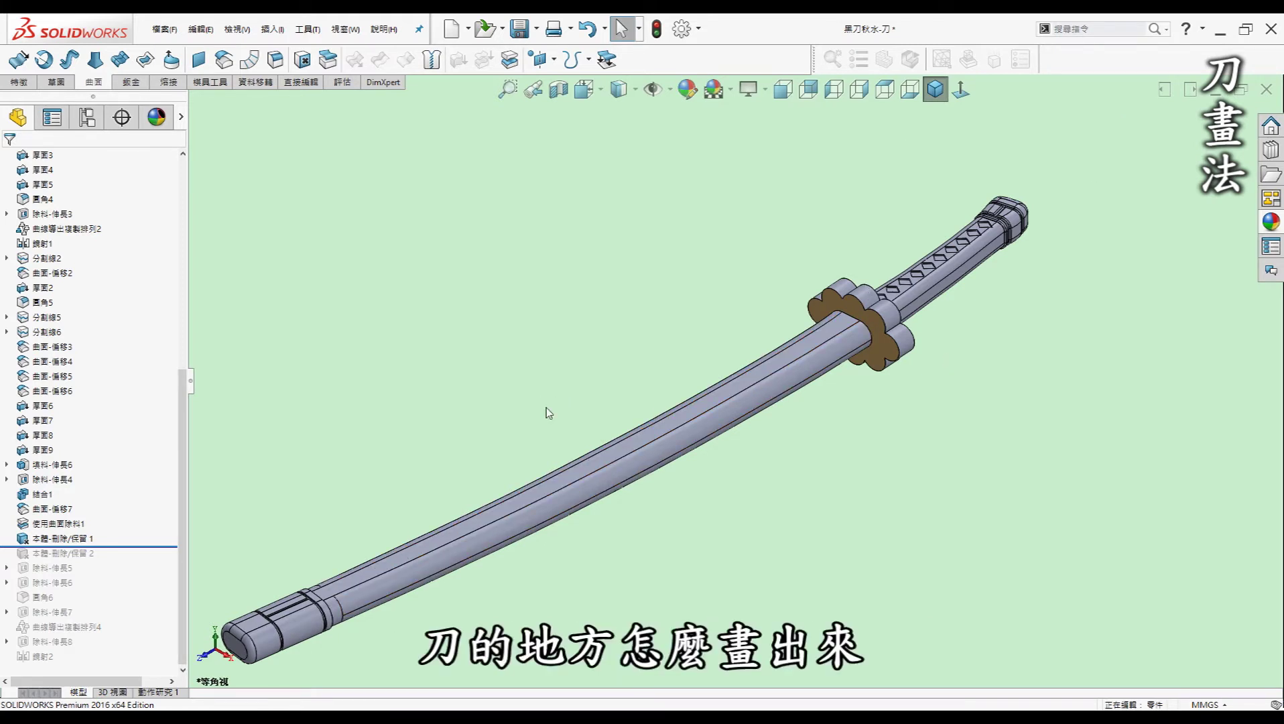
scroll(829, 403, "up", 1)
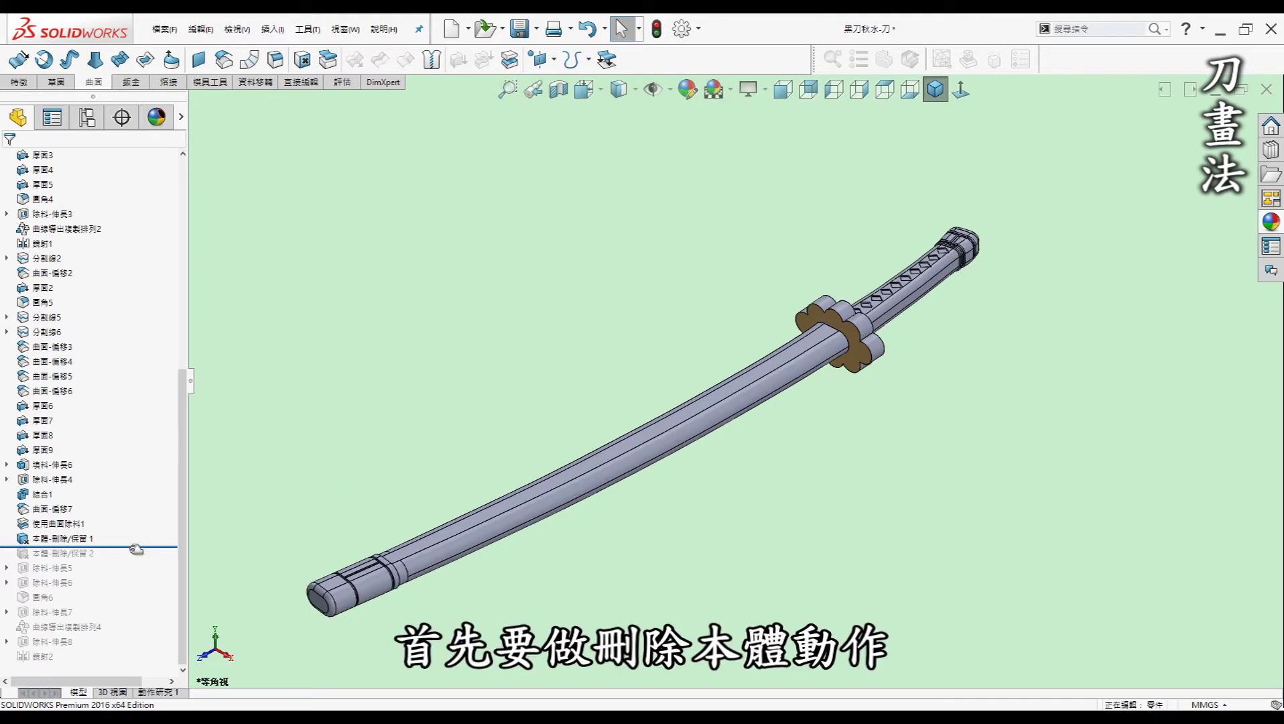
left_click_drag(136, 548, 132, 561)
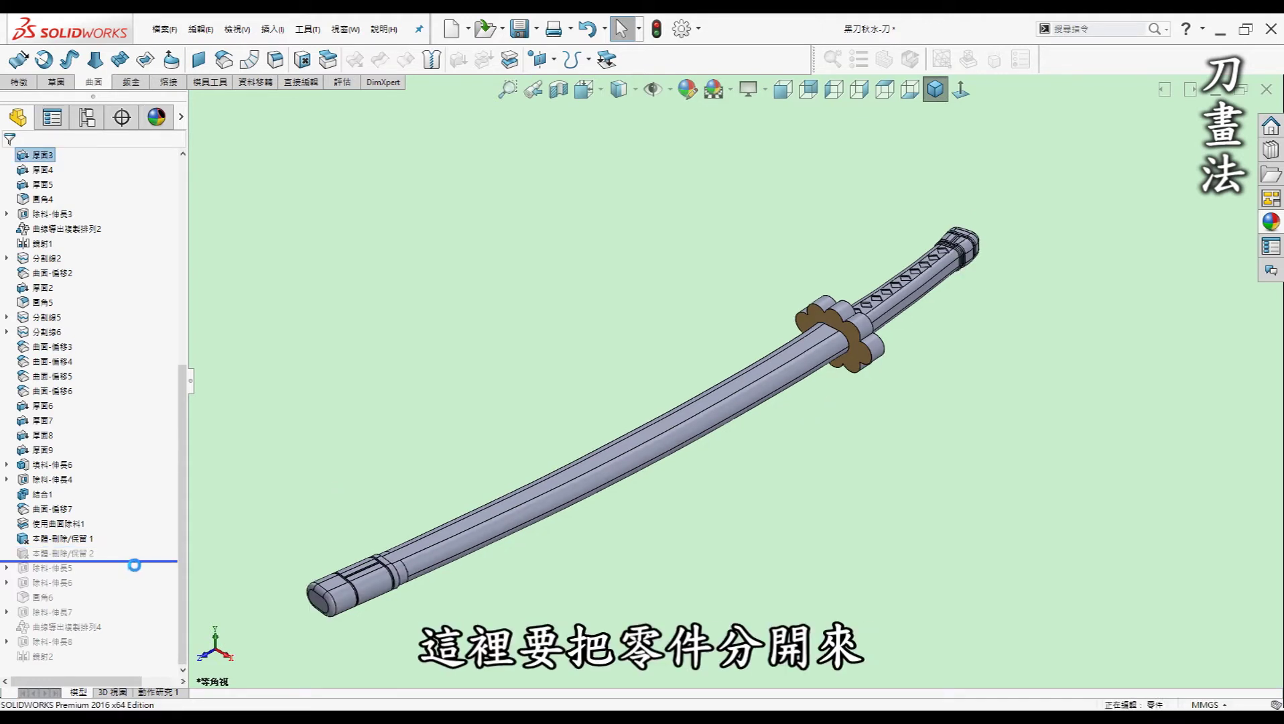
mouse_move(180, 496)
left_mouse_down()
mouse_move(201, 380)
mouse_move(172, 240)
left_mouse_up()
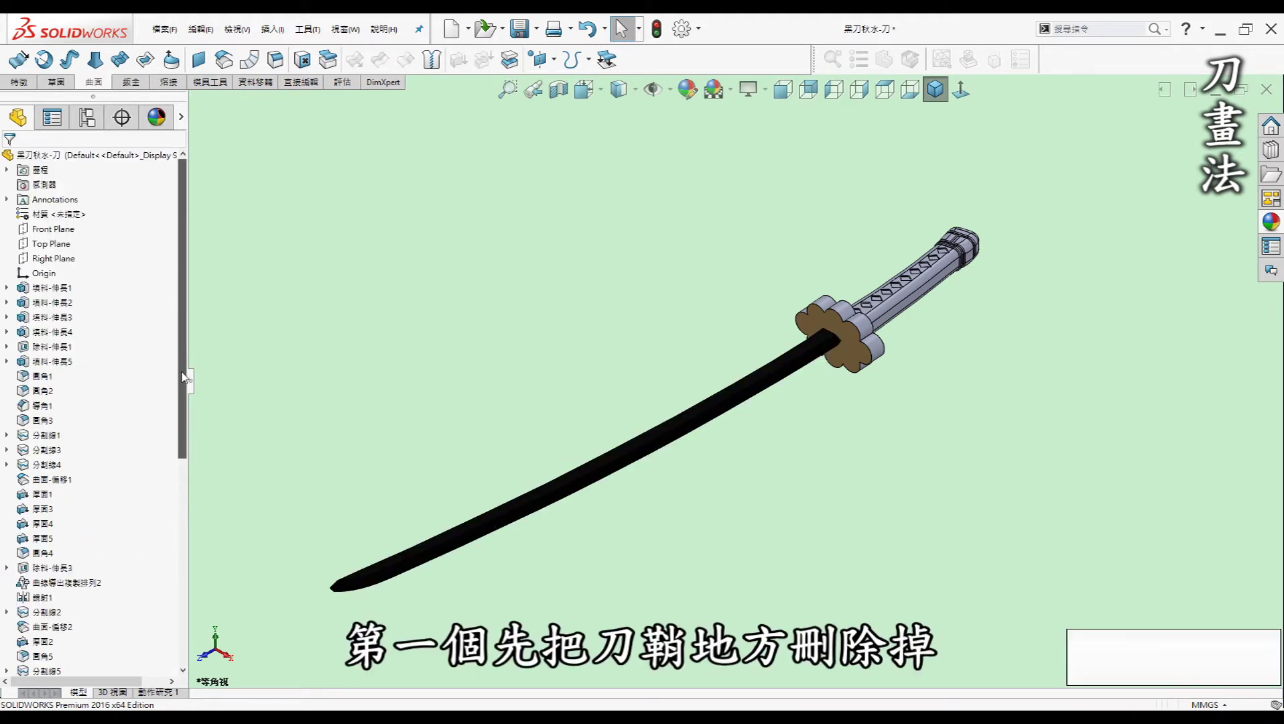
left_click_drag(181, 354, 182, 561)
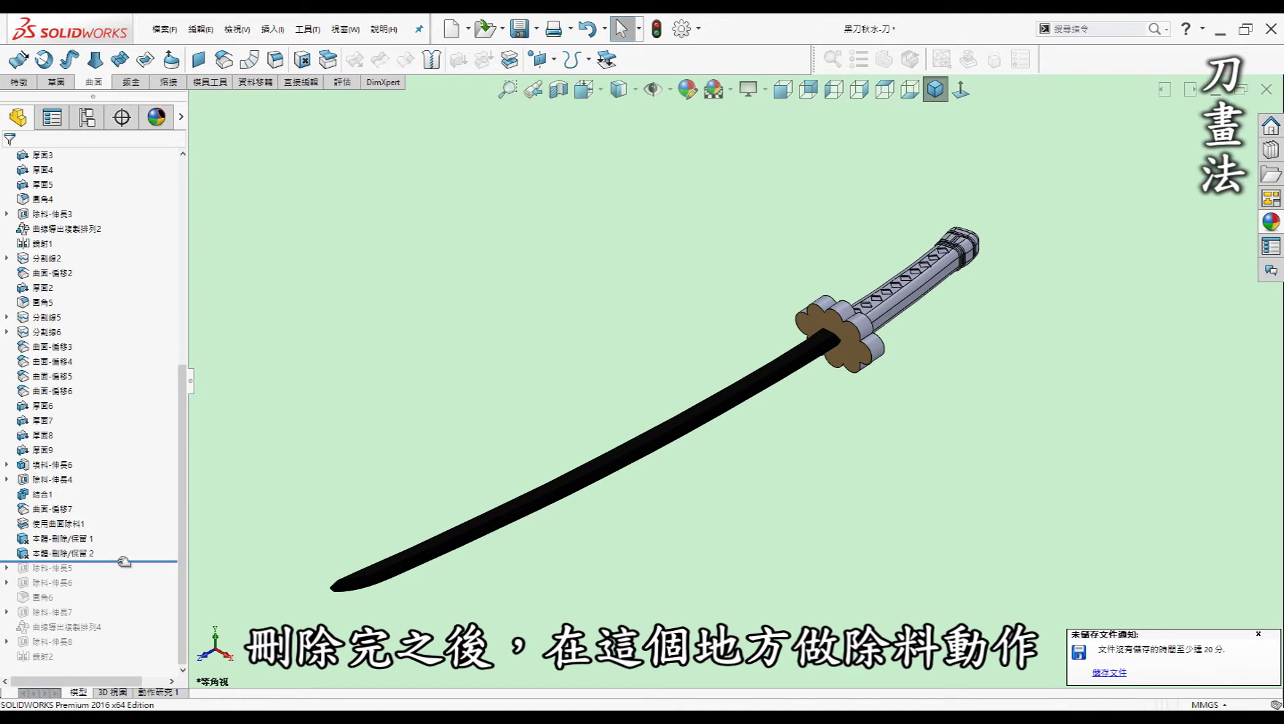
- Restore cut 除料-伸長5 that trims the guard round, checking its sketch
left_click_drag(124, 566, 119, 576)
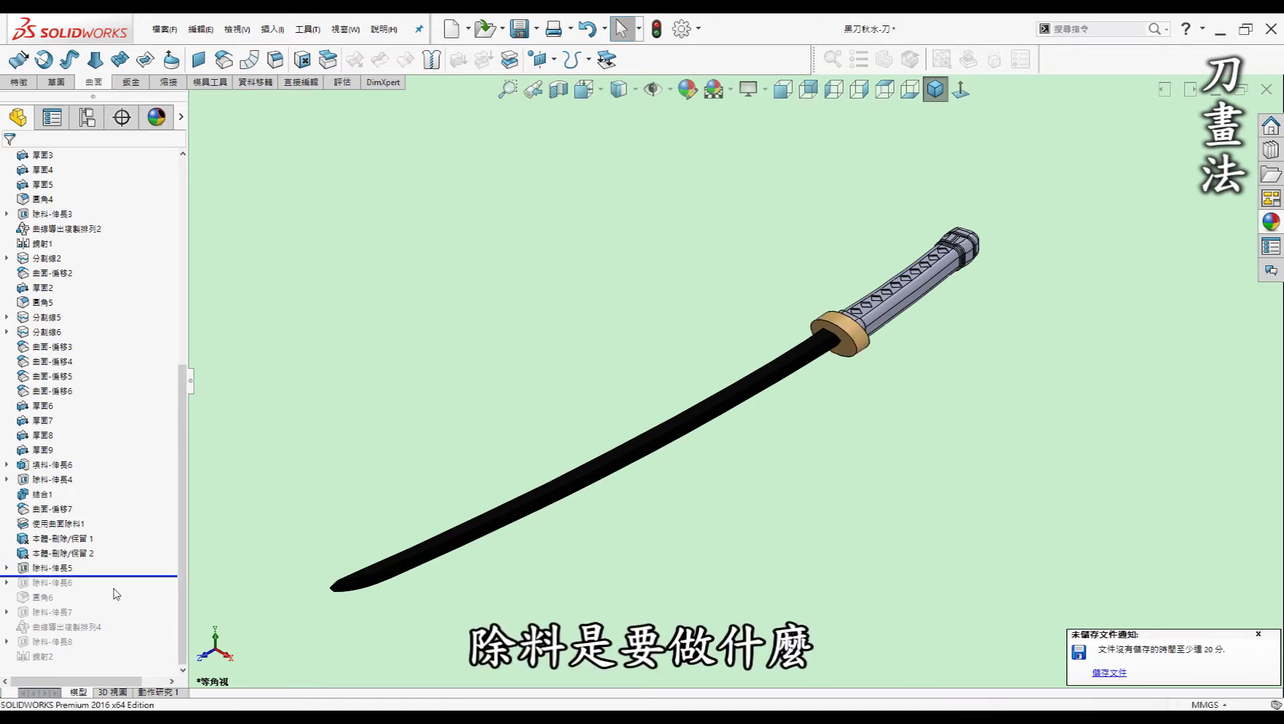
left_click(6, 567)
left_click(53, 584)
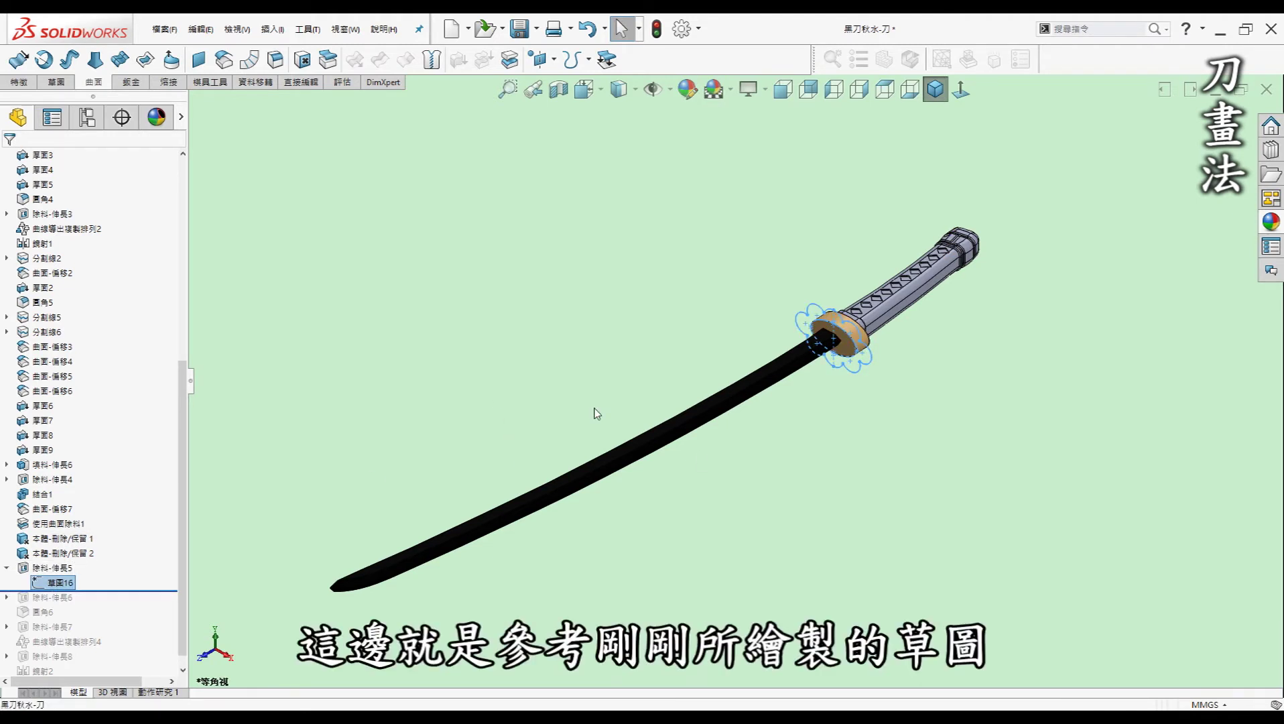
scroll(824, 318, "down", 3)
scroll(826, 321, "down", 3)
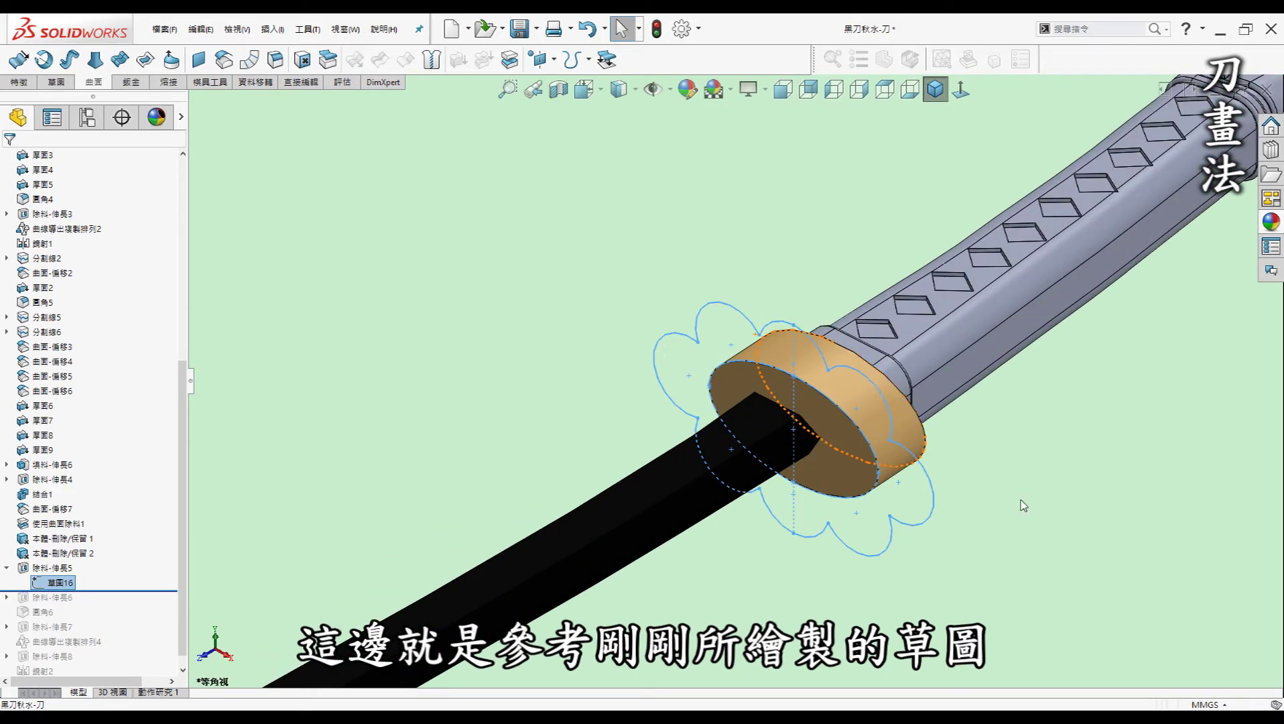
scroll(908, 504, "up", 3)
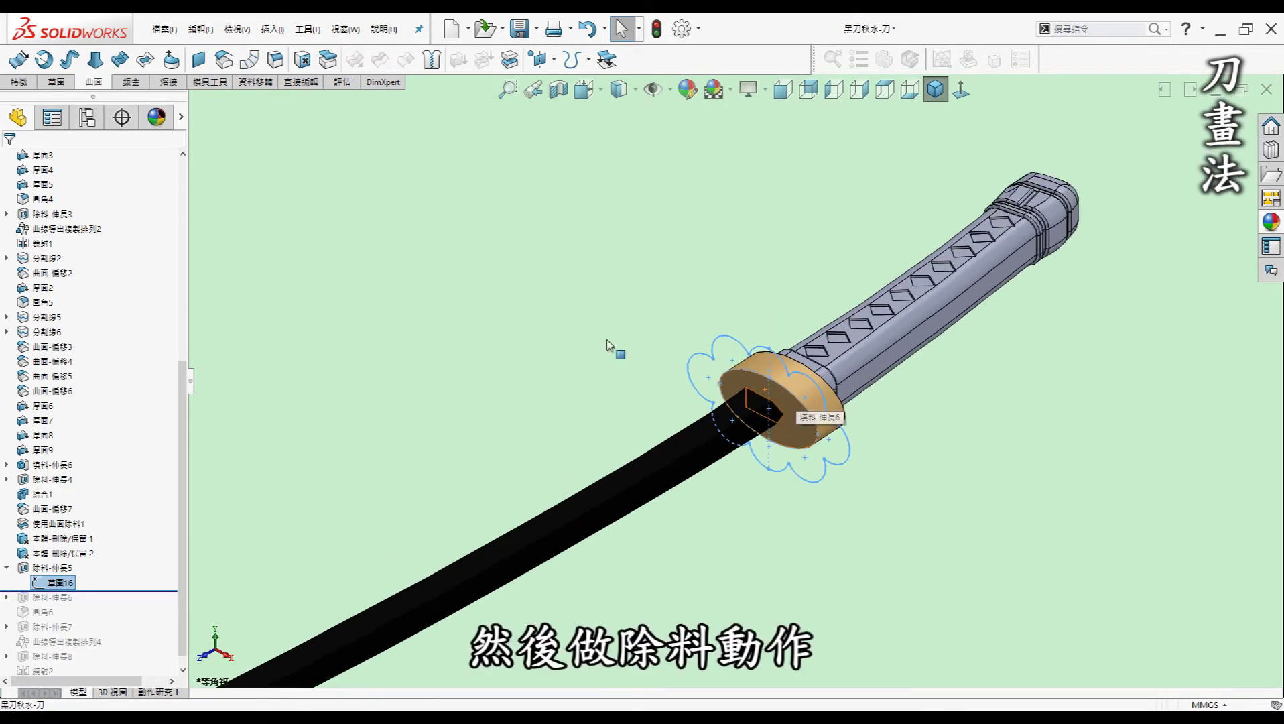
left_click(480, 321)
- Restore cut 除料-伸長6 to remove the handle, looking over the whole blade, and move toward the guard fillet
left_click_drag(92, 593, 90, 606)
middle_click_drag(797, 400, 819, 401)
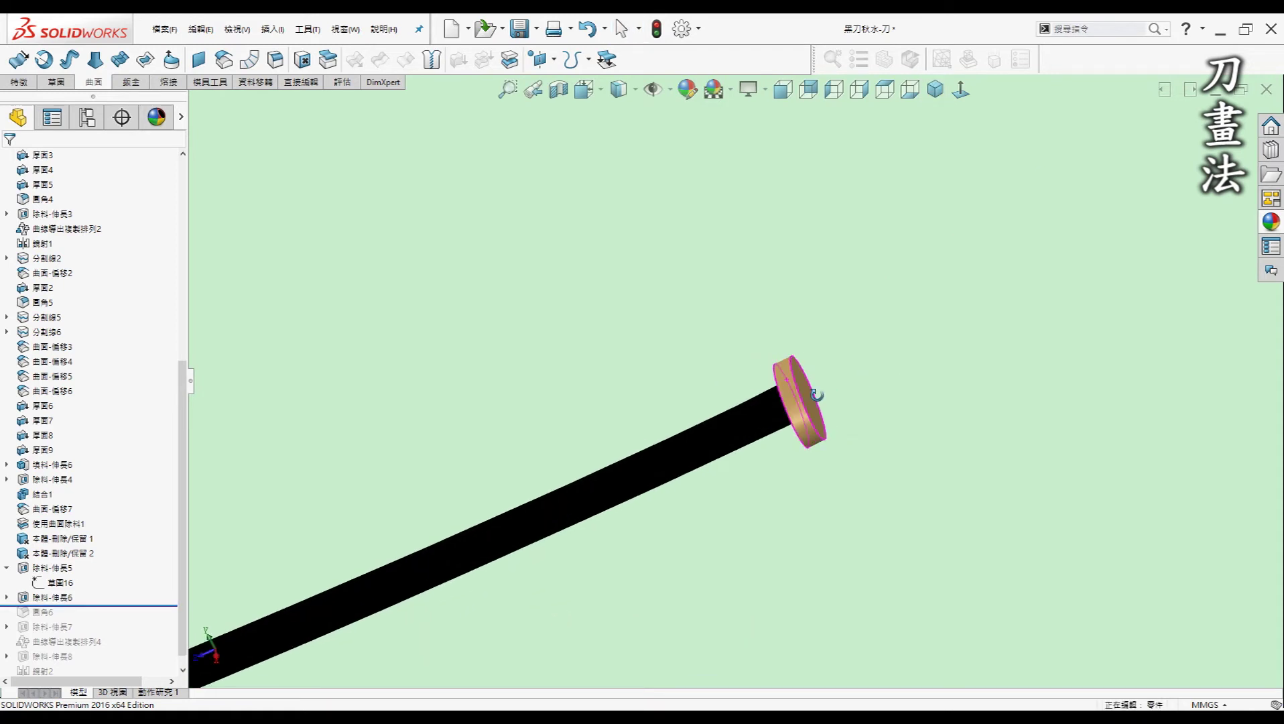
scroll(881, 396, "up", 5)
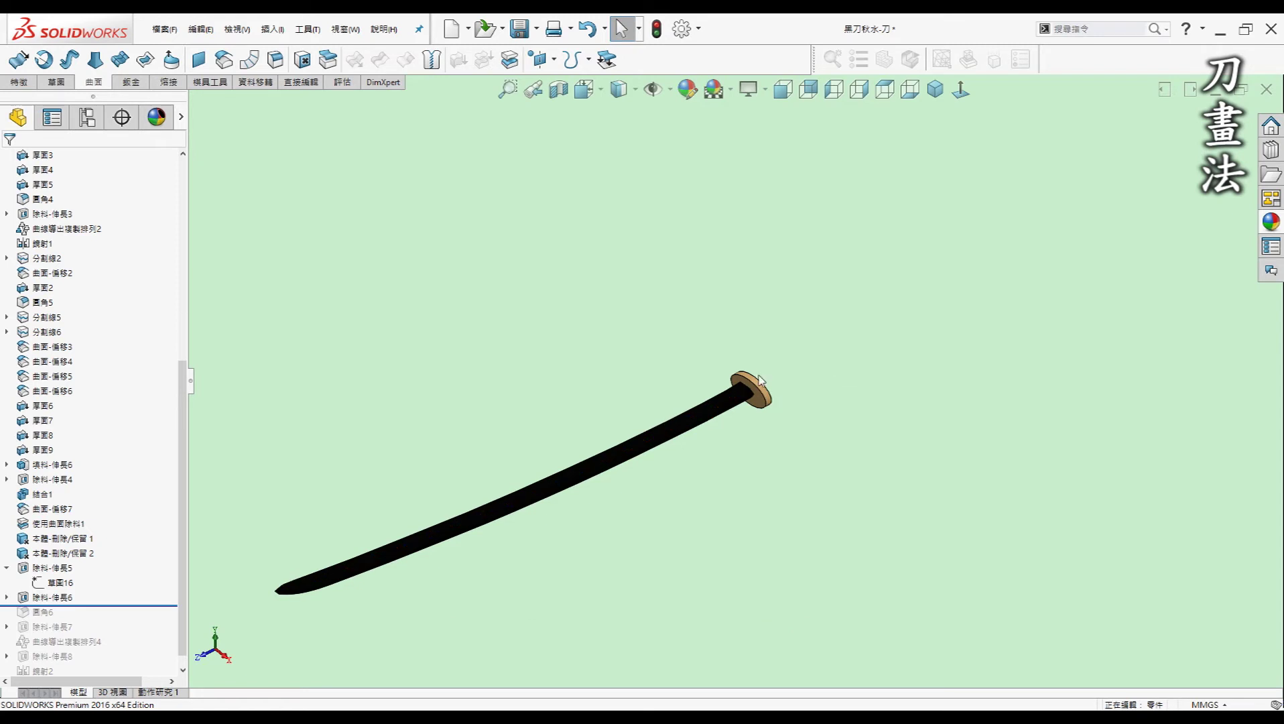
middle_click_drag(683, 430, 766, 462)
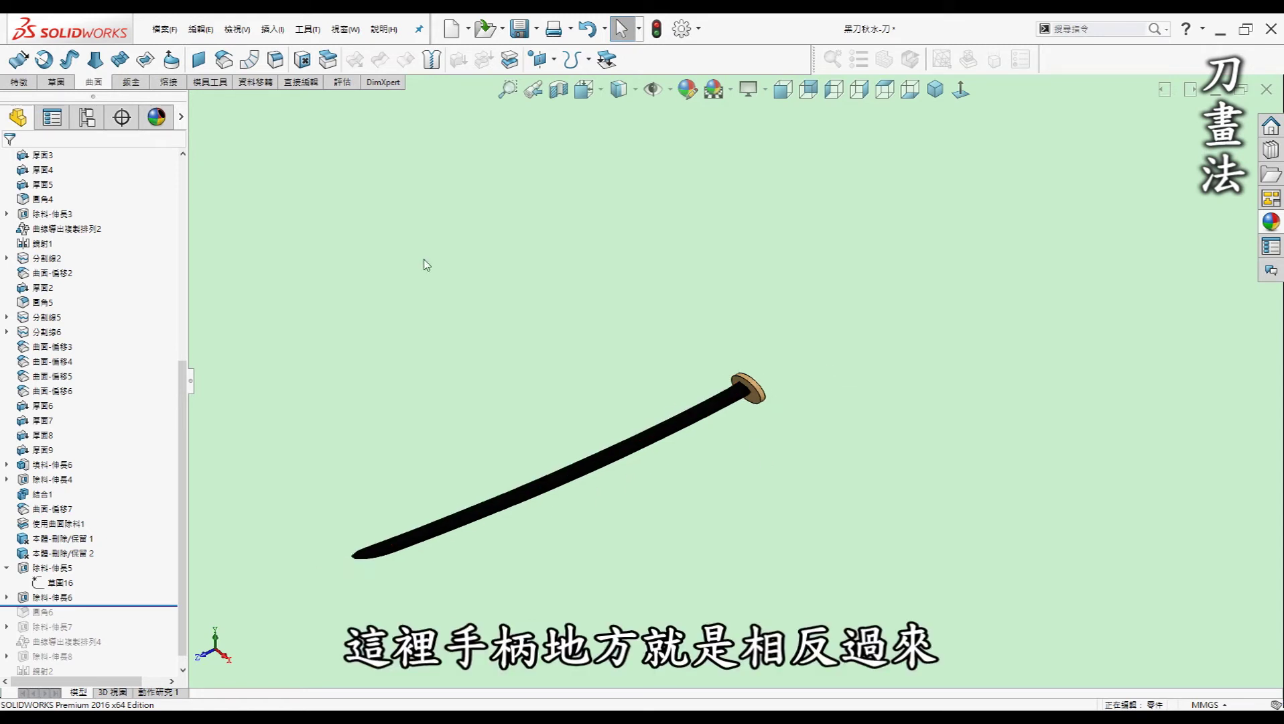
scroll(177, 536, "down", 1)
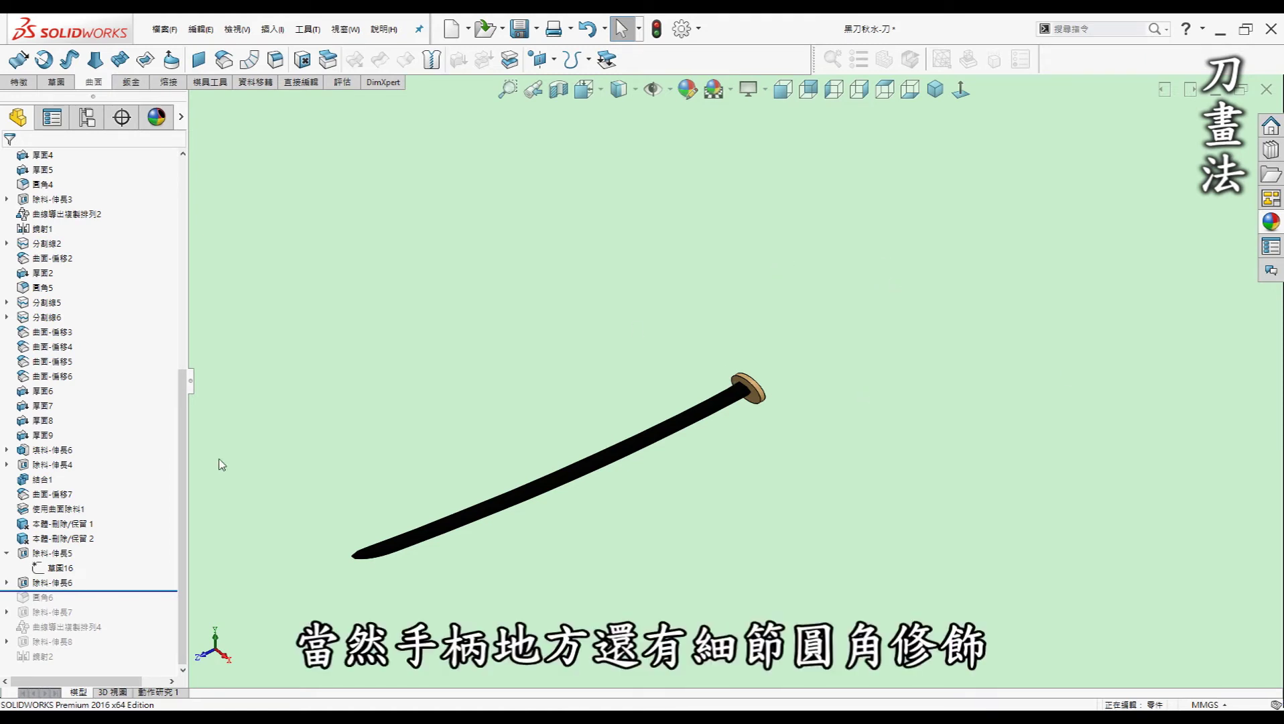
left_click_drag(151, 593, 148, 605)
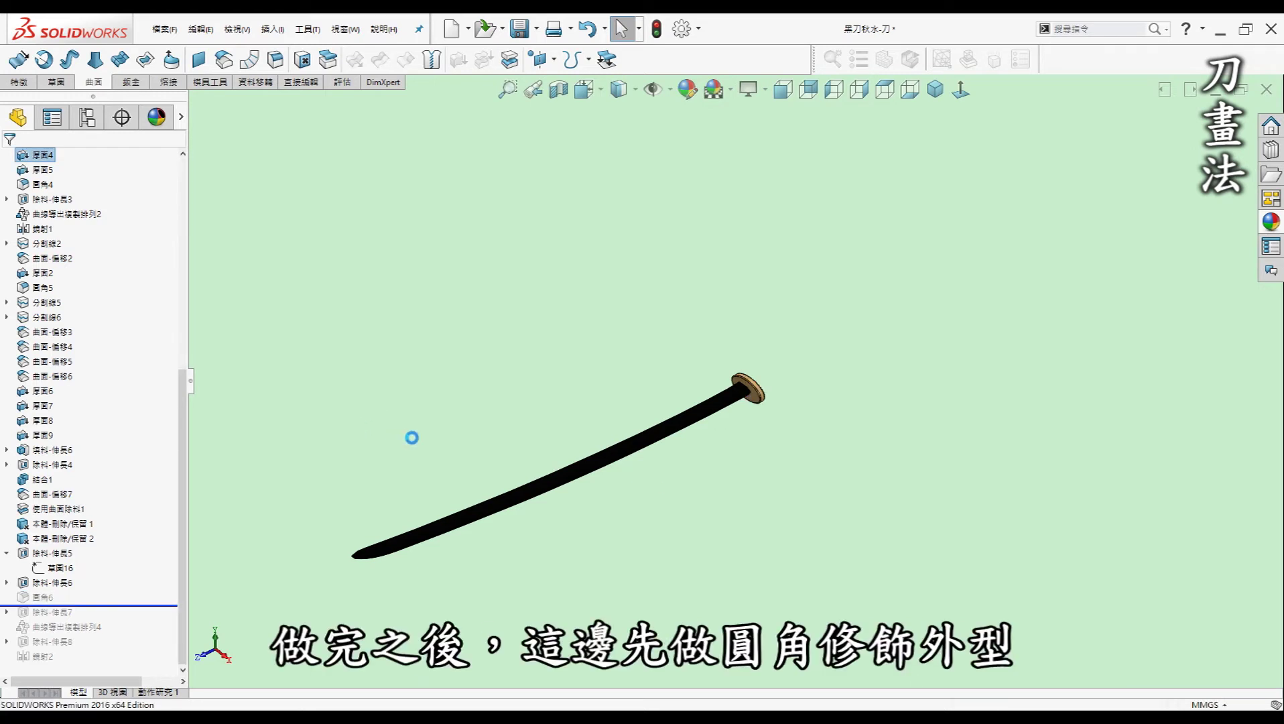
- Restore fillet 圓角6 on the round guard and move on to the blade-base notch cut 除料-伸長7
scroll(613, 474, "down", 2)
scroll(614, 474, "down", 2)
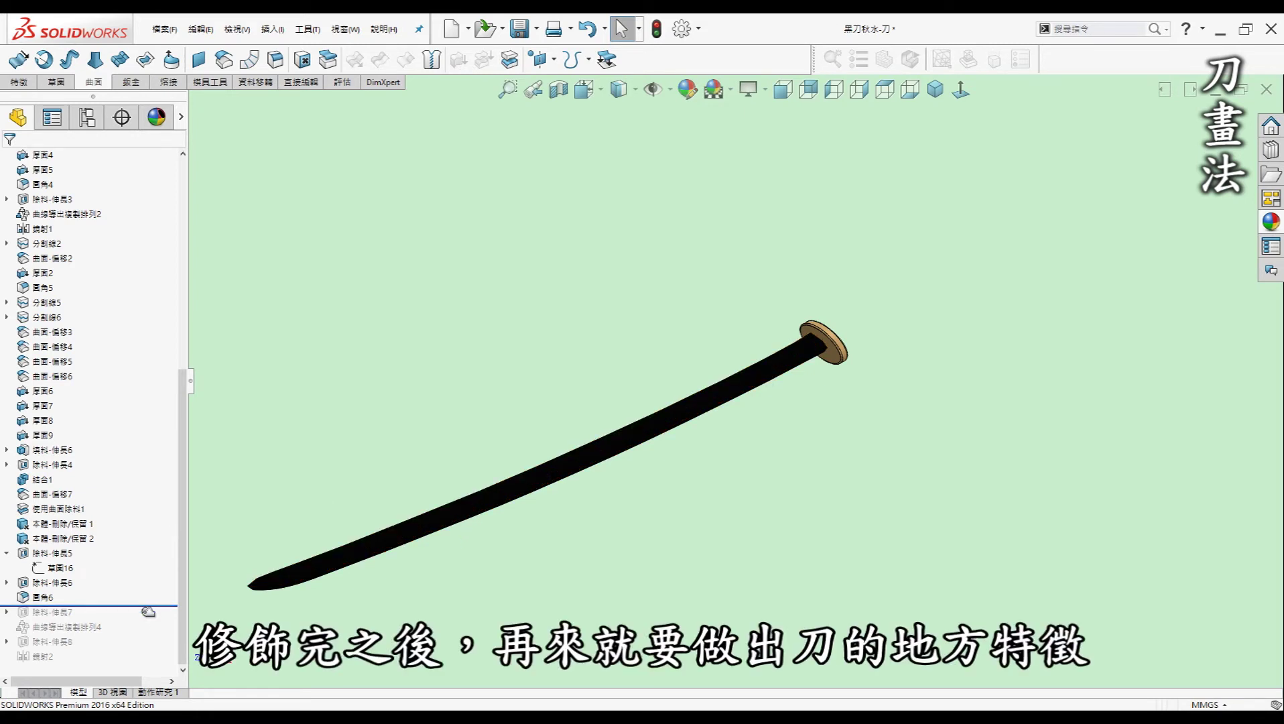
left_click_drag(147, 611, 146, 622)
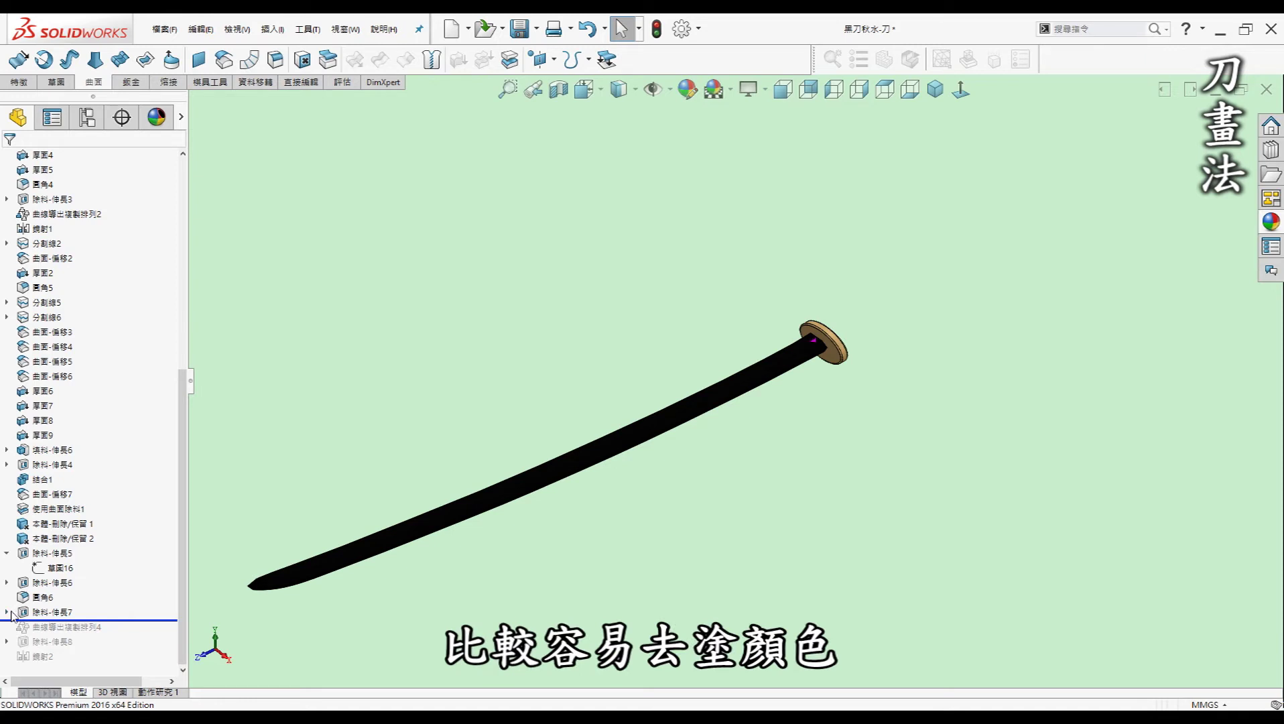
- Inspect the triangular notch sketch 草圖18 and its depth, then return to isometric view
left_click(59, 626)
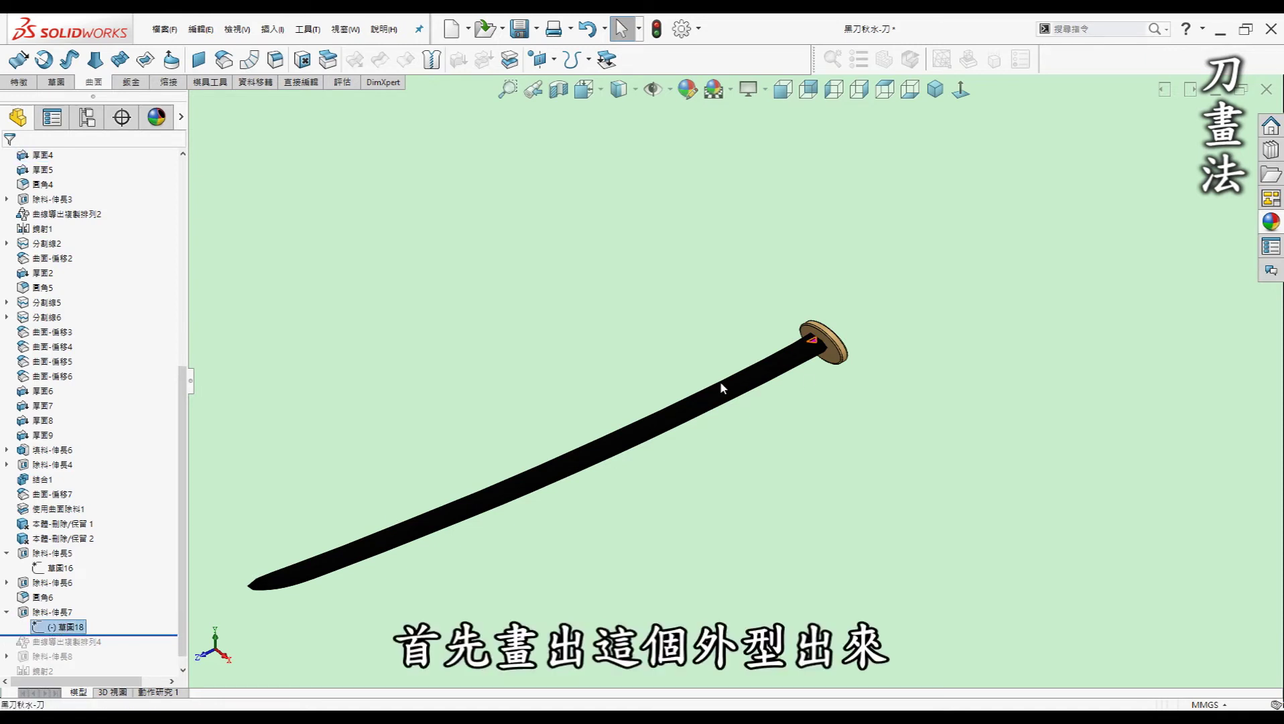
scroll(818, 339, "down", 2)
scroll(818, 339, "down", 3)
scroll(744, 394, "down", 2)
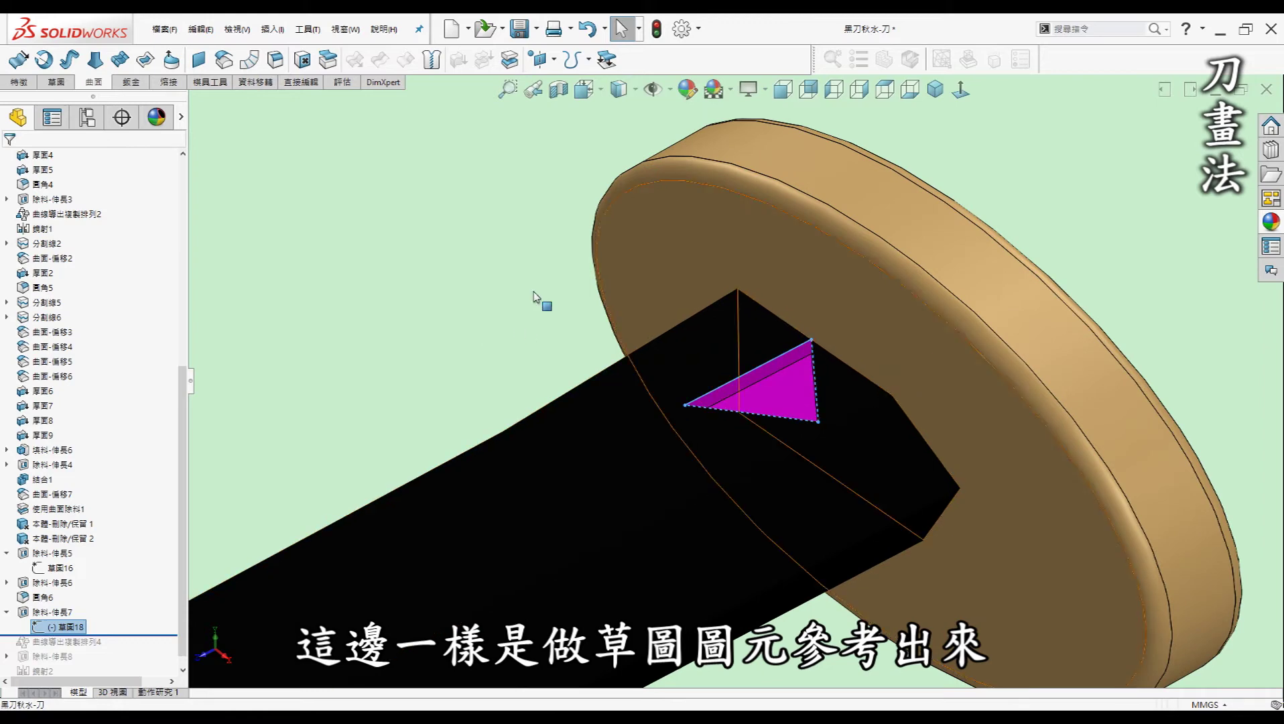
middle_click_drag(809, 359, 821, 356)
left_click(807, 345)
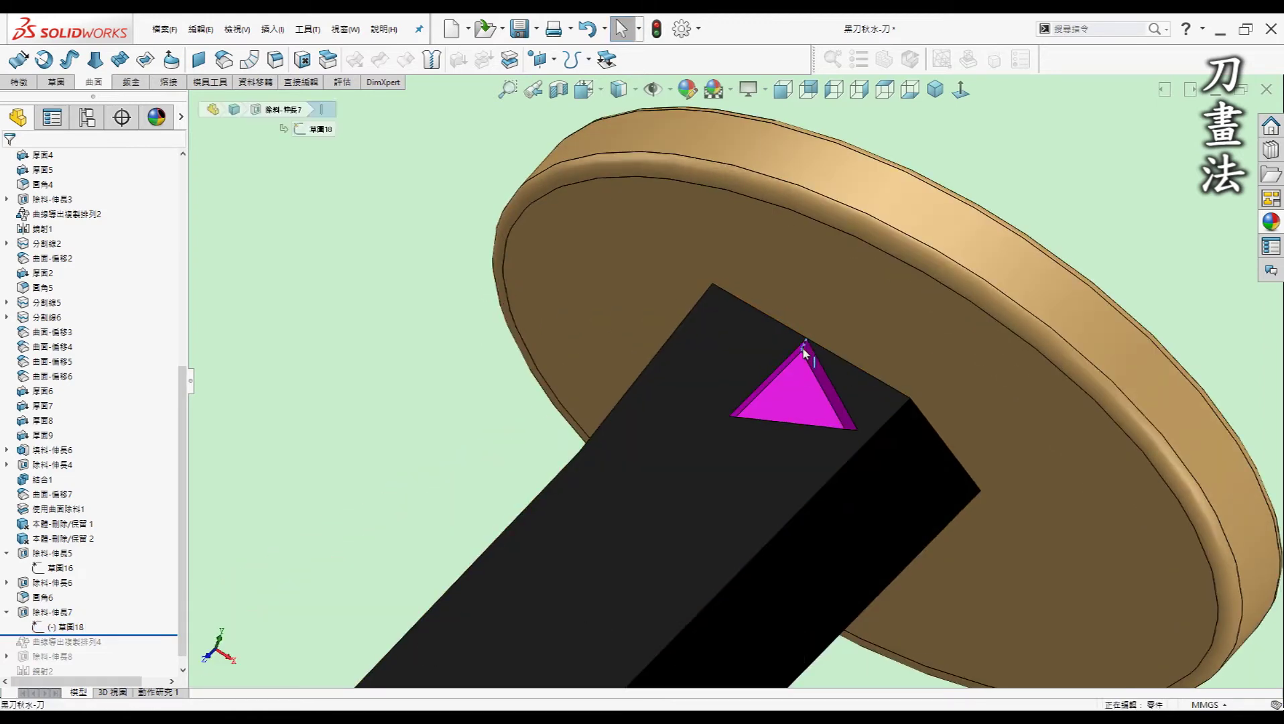
scroll(829, 272, "up", 5)
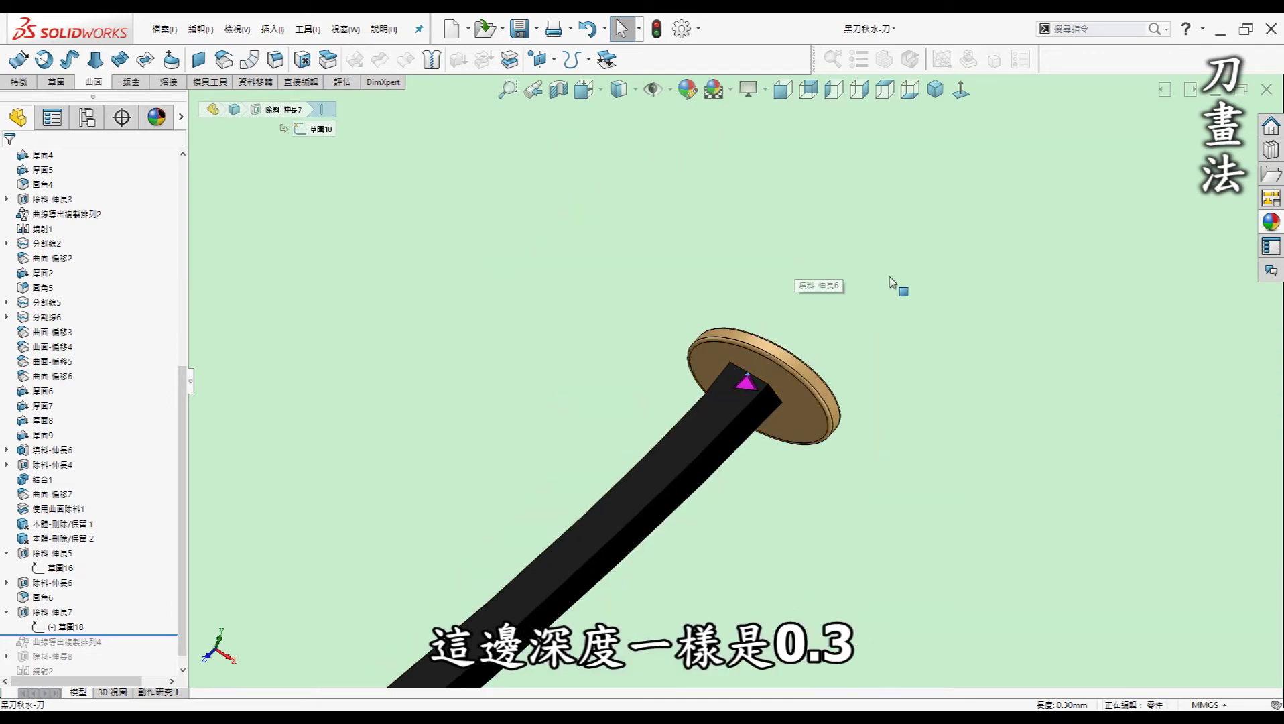
left_click(935, 90)
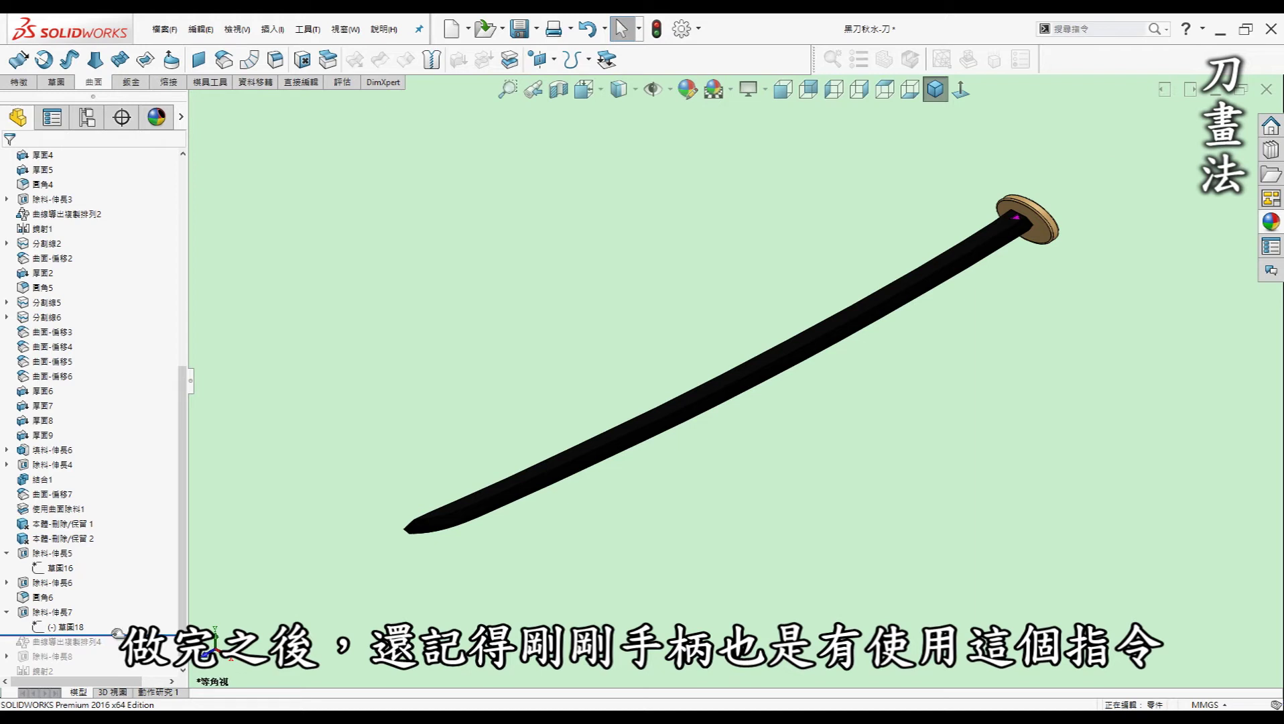
- Restore curve pattern 曲線導出複製排列4 of the notches along the blade, then cut 除料-伸長8
left_click_drag(117, 636, 117, 648)
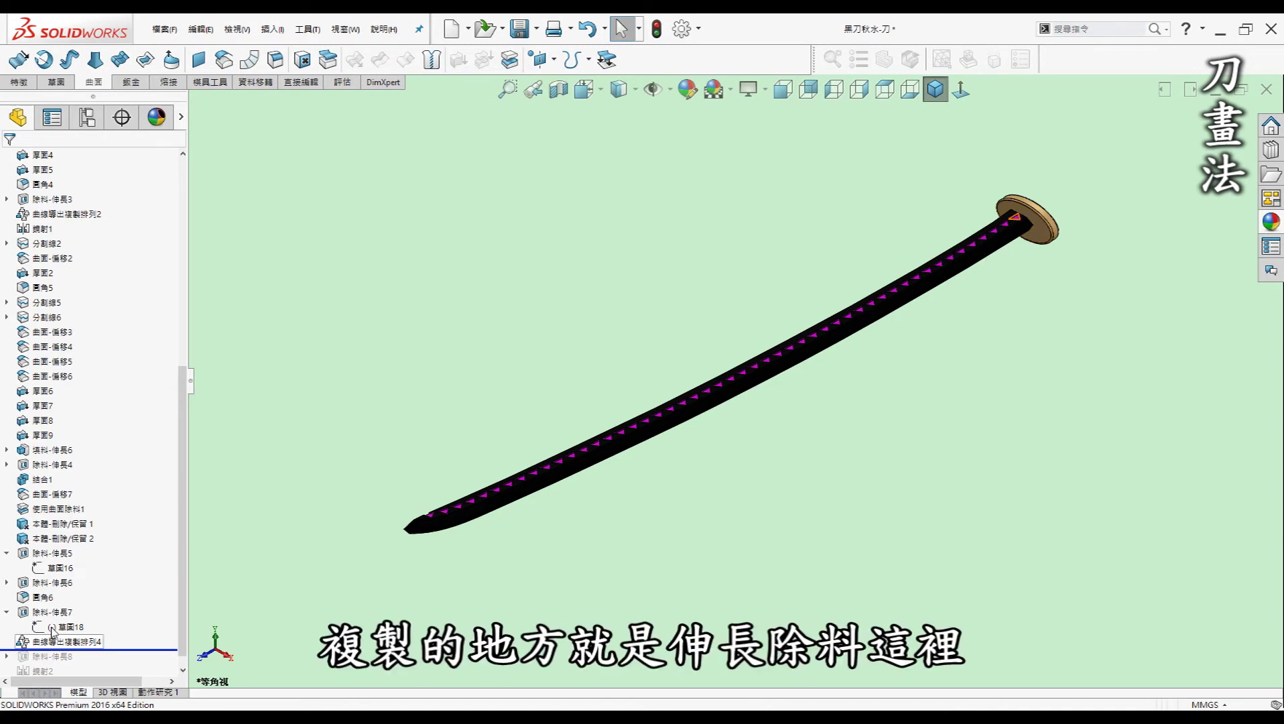
scroll(389, 402, "down", 2)
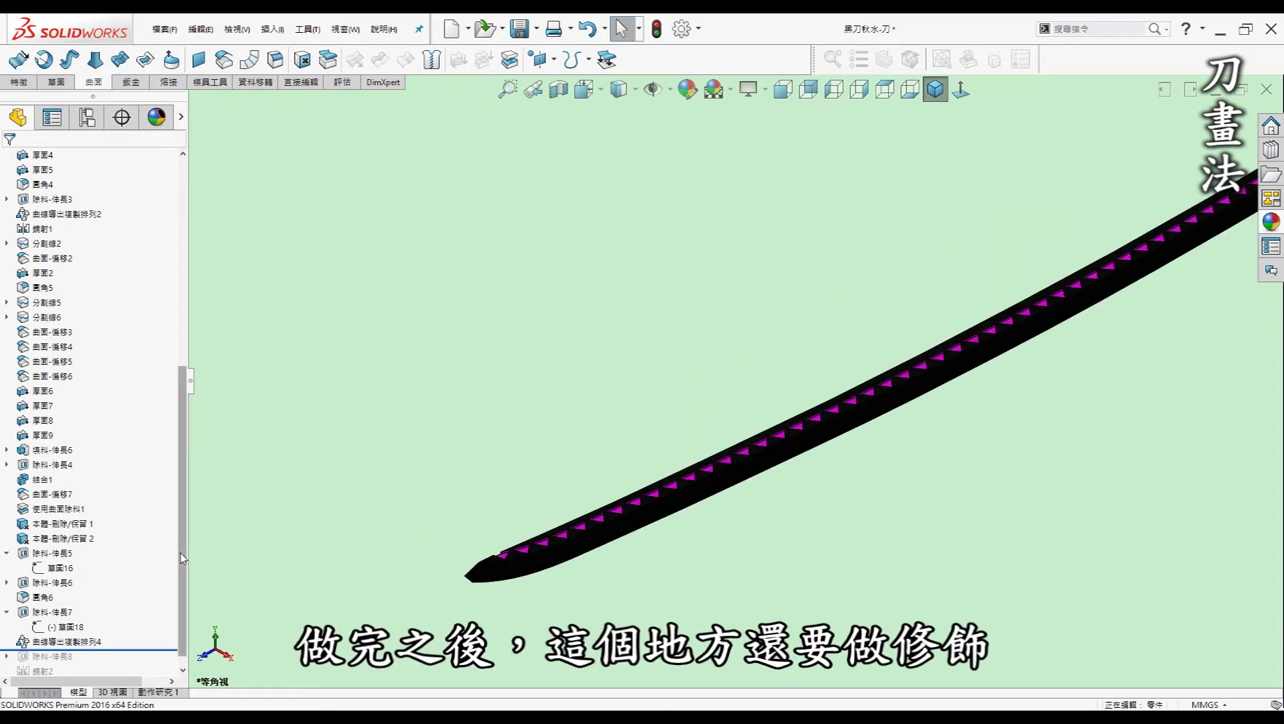
scroll(180, 557, "down", 1)
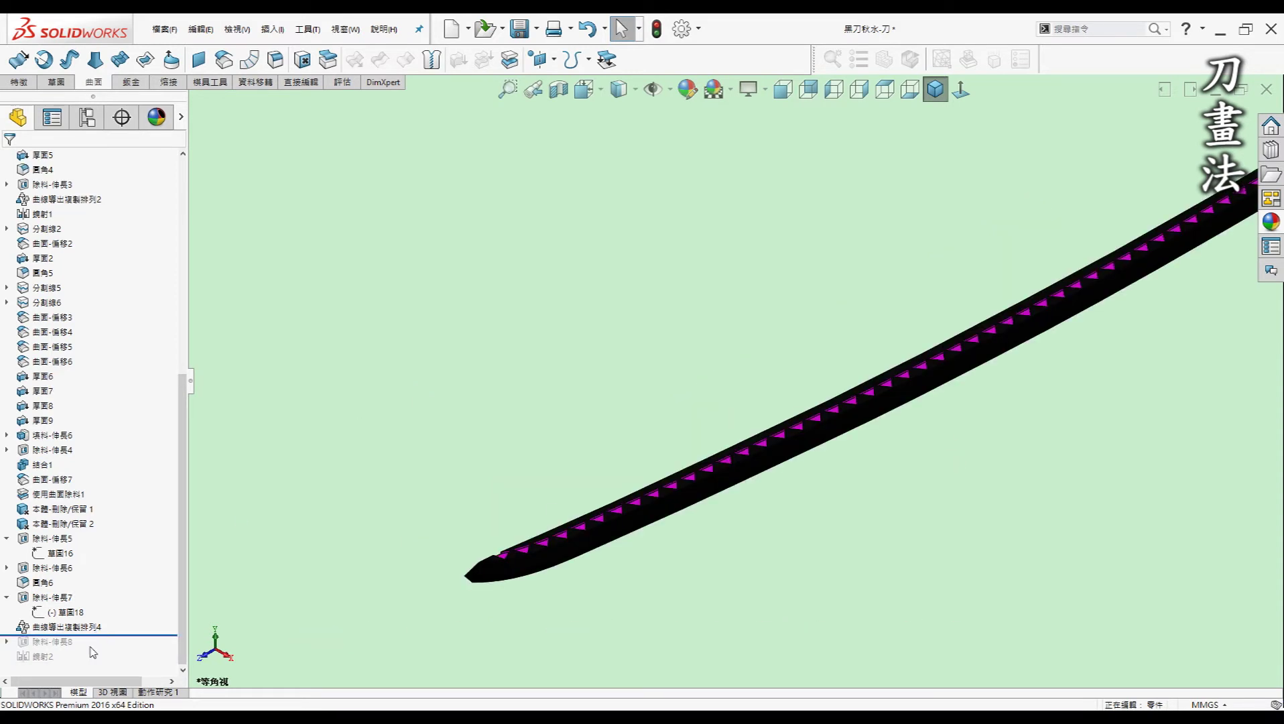
left_click_drag(94, 635, 94, 649)
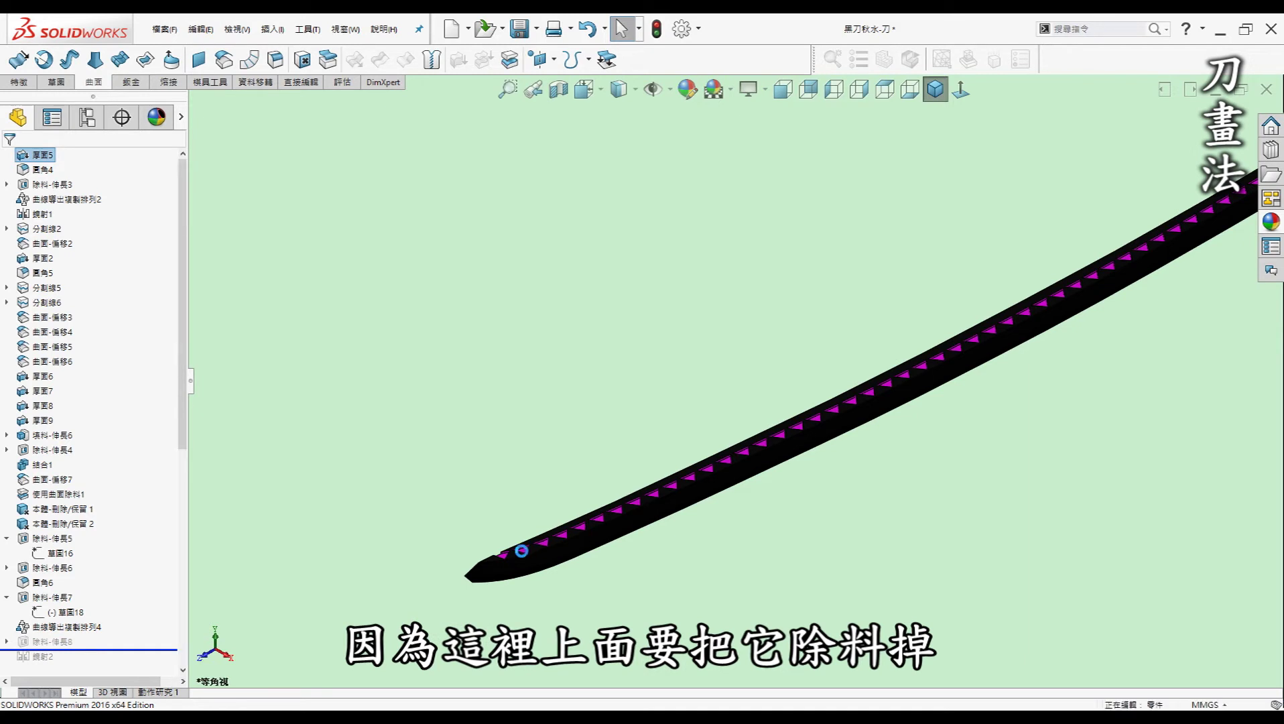
- Open edge sketch 草圖19 and zoom in on its 2.50-offset profile
left_click(6, 641)
left_click(63, 661)
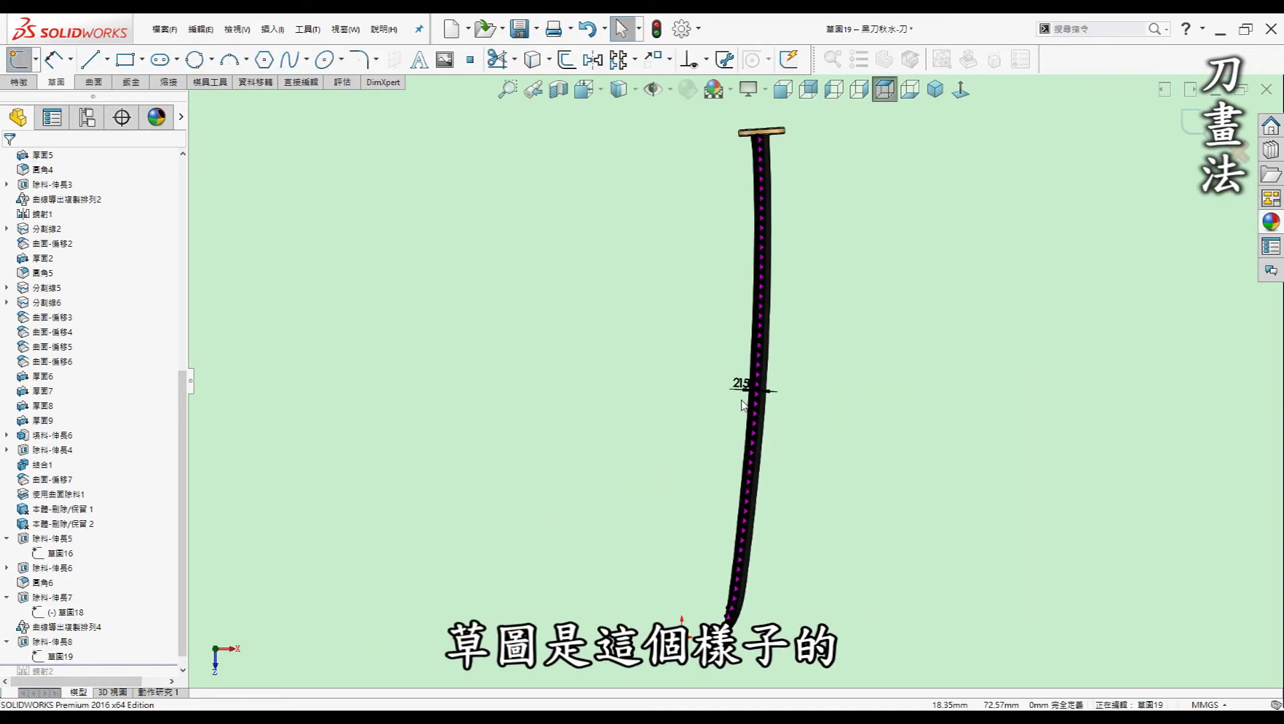
scroll(737, 382, "down", 3)
scroll(712, 396, "down", 2)
scroll(713, 396, "down", 1)
scroll(724, 342, "down", 2)
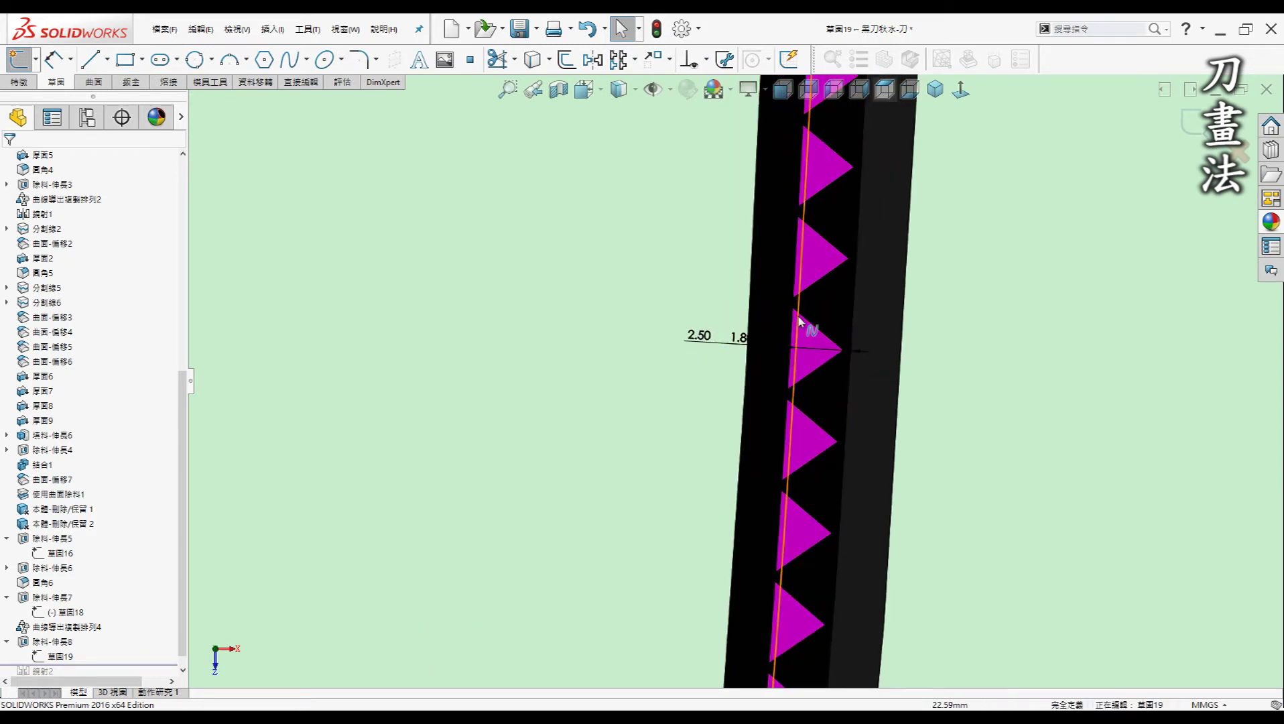
scroll(797, 318, "up", 1)
scroll(797, 312, "up", 2)
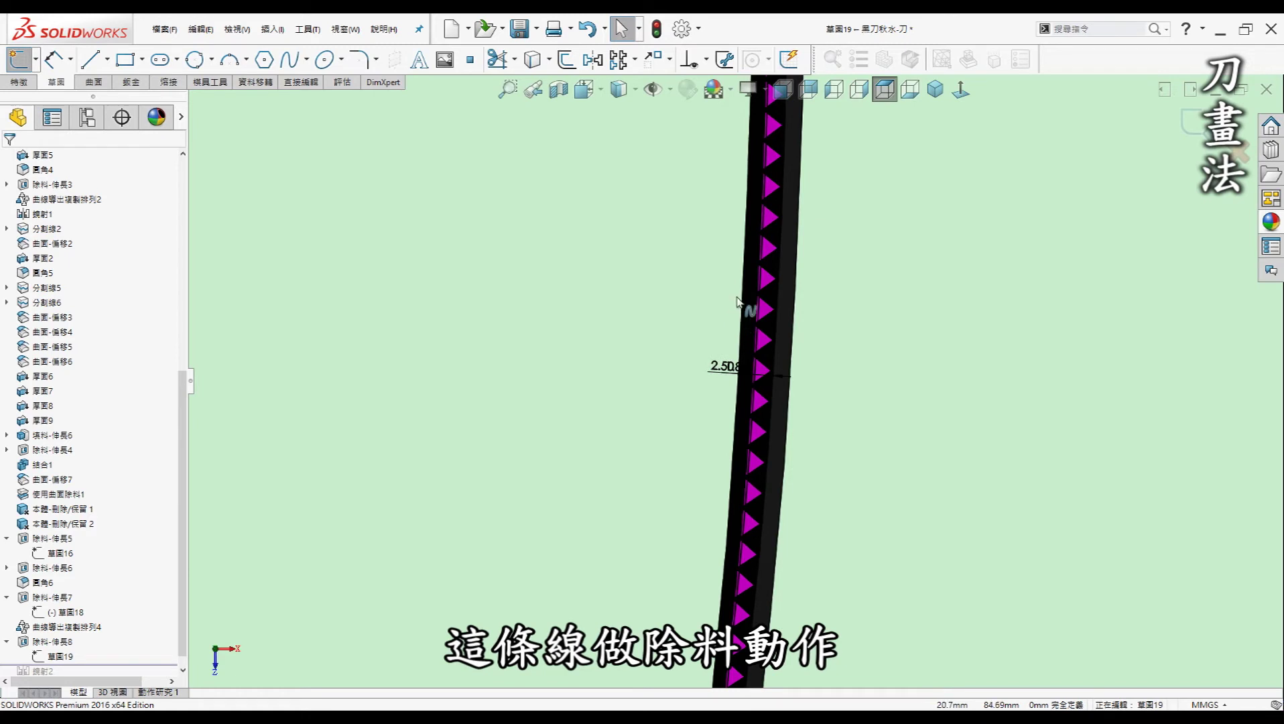
scroll(744, 297, "up", 2)
scroll(745, 302, "up", 2)
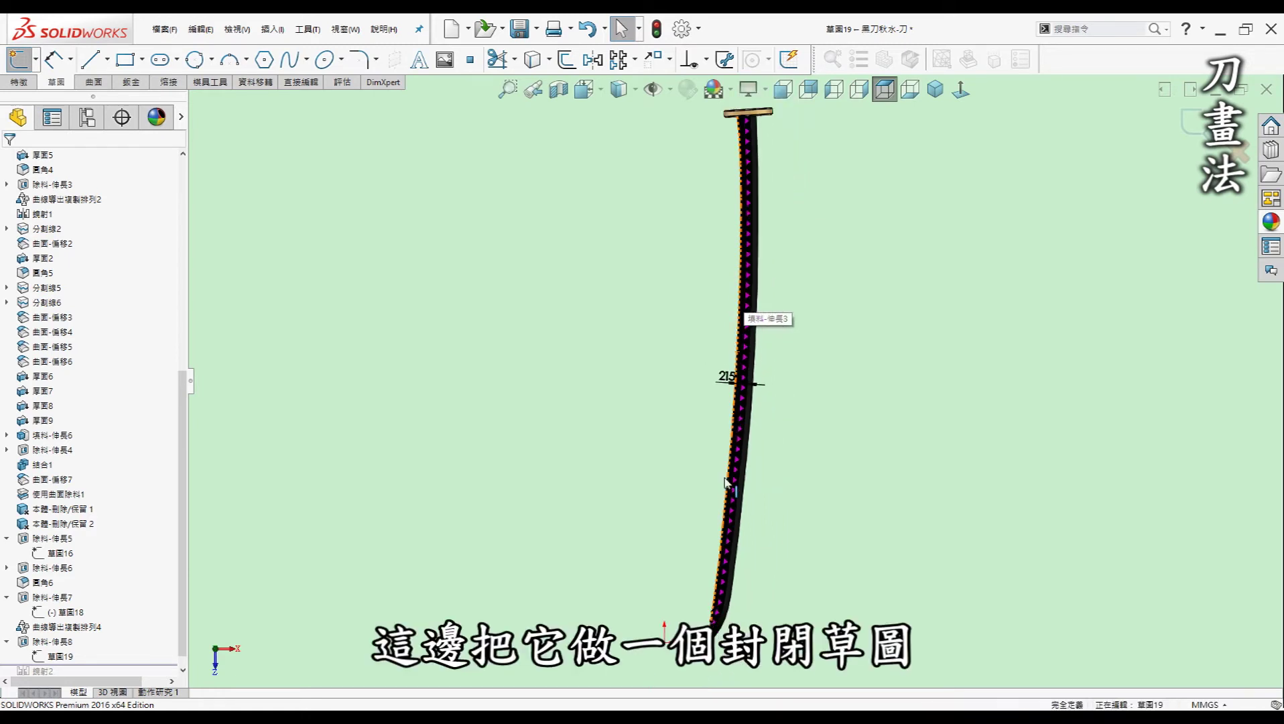
scroll(714, 610, "down", 2)
scroll(714, 610, "down", 3)
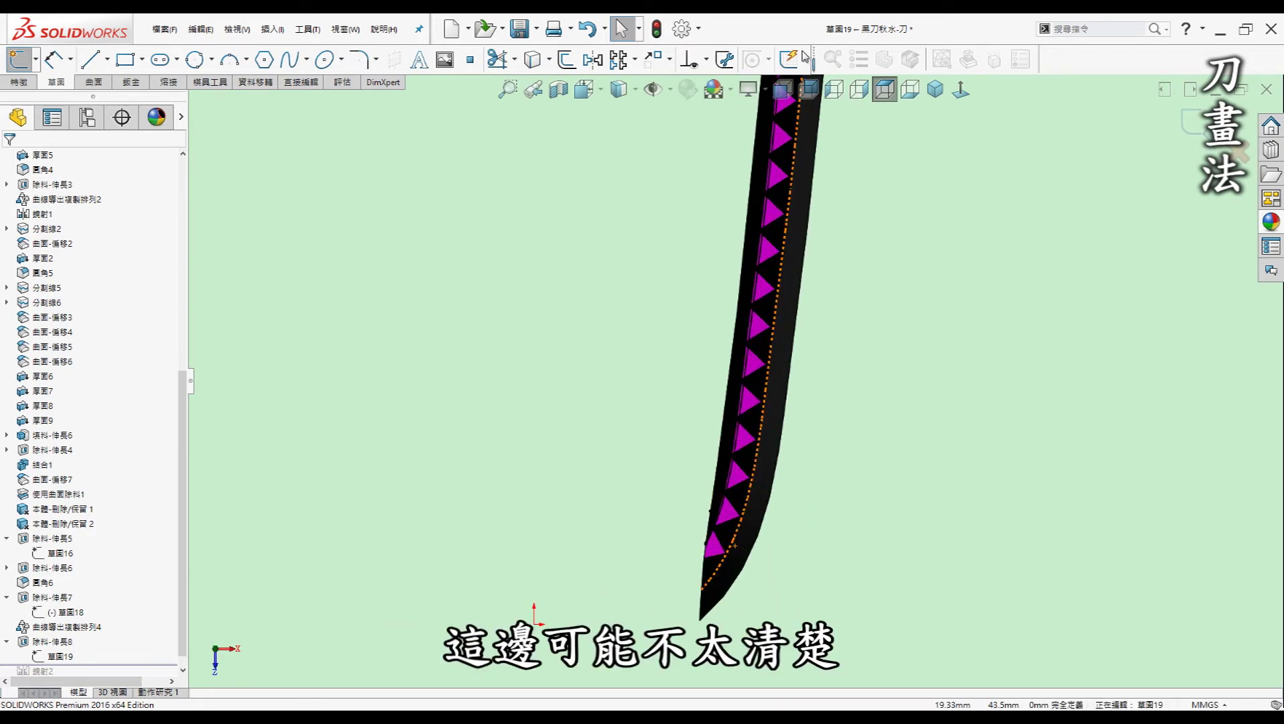
- Switch between wireframe and shaded display to check the blade's notched magenta edge
left_click(625, 93)
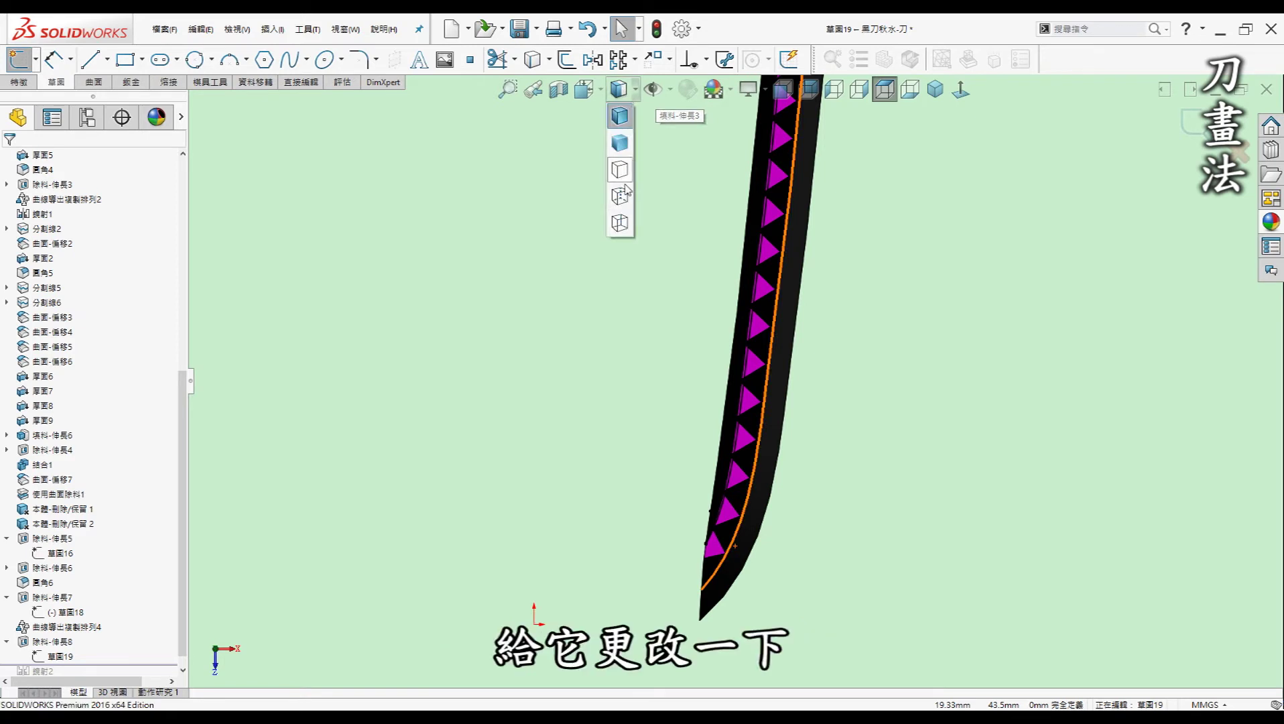
left_click(622, 227)
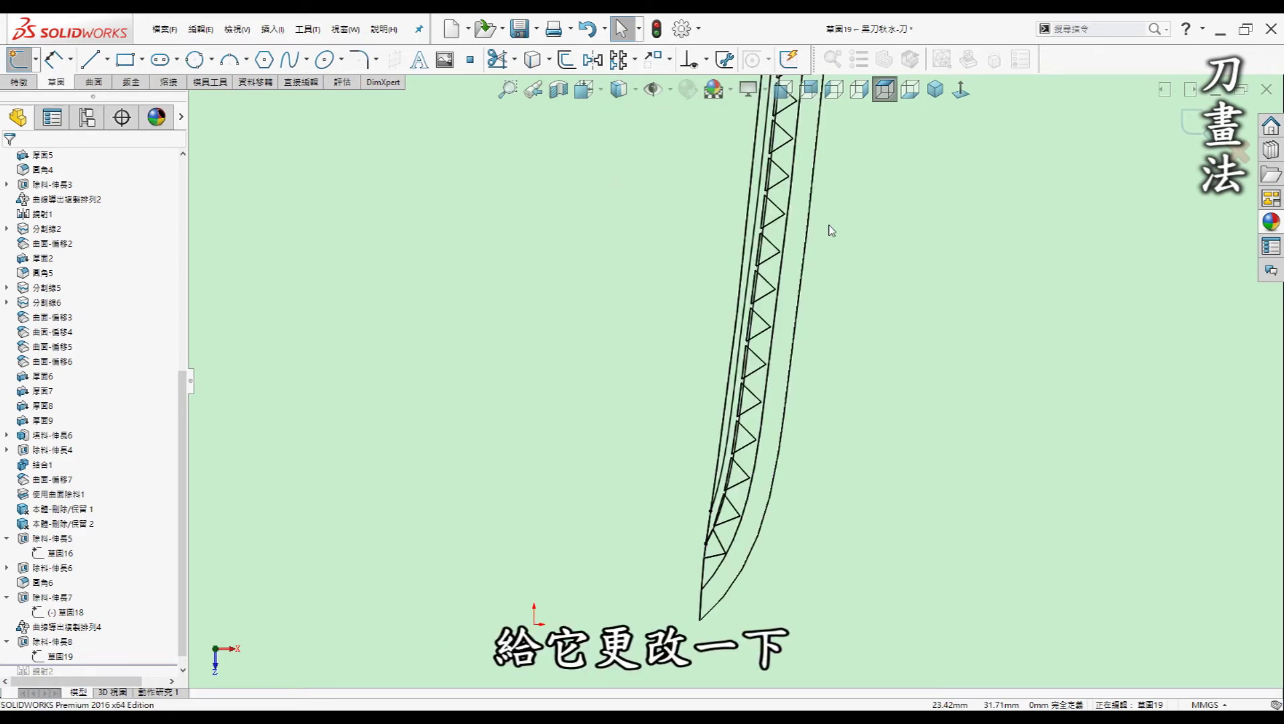
left_click(621, 91)
left_click(621, 144)
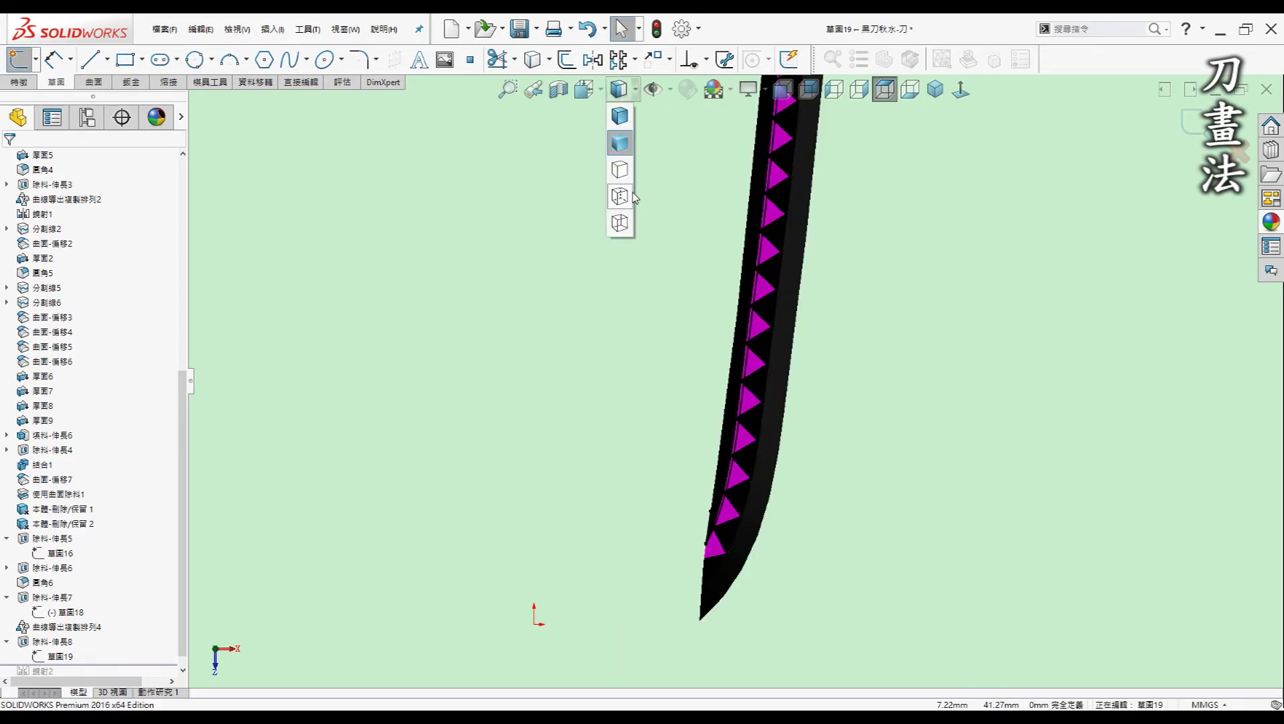
left_click(619, 223)
scroll(737, 244, "down", 2)
scroll(774, 281, "down", 2)
scroll(751, 295, "down", 2)
scroll(736, 310, "down", 2)
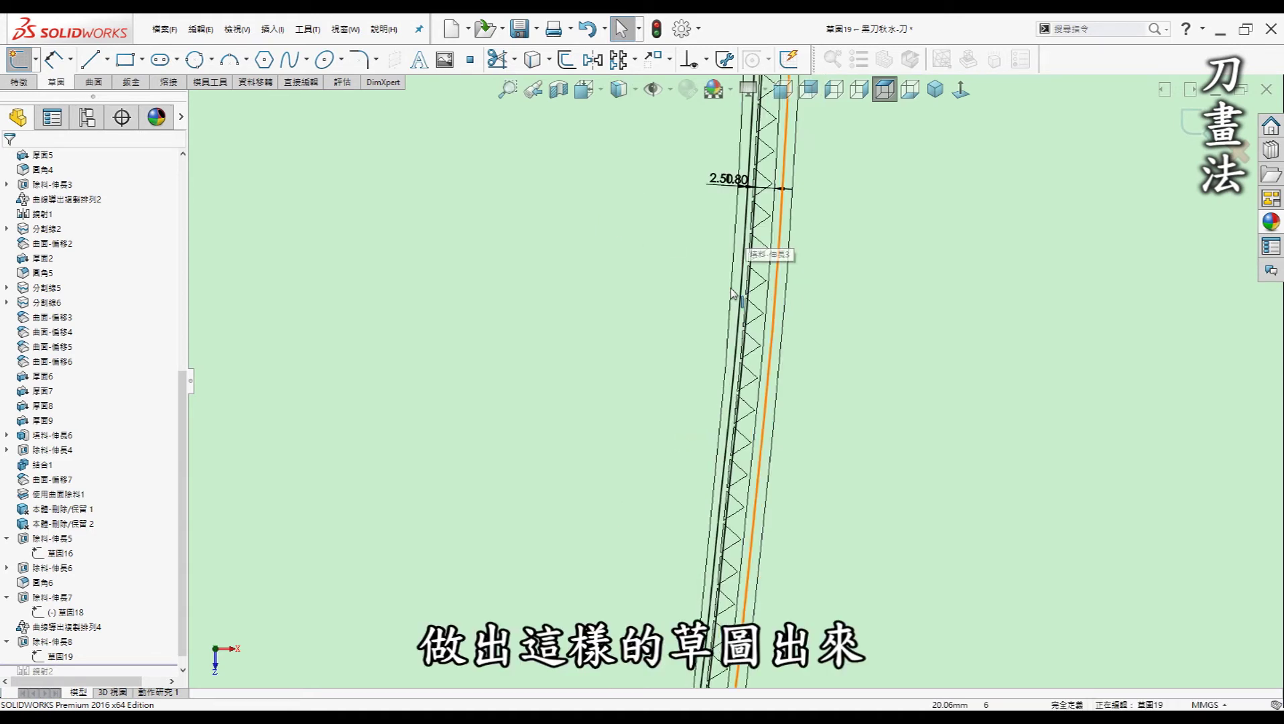
scroll(741, 268, "up", 3)
scroll(749, 200, "up", 2)
scroll(750, 199, "down", 2)
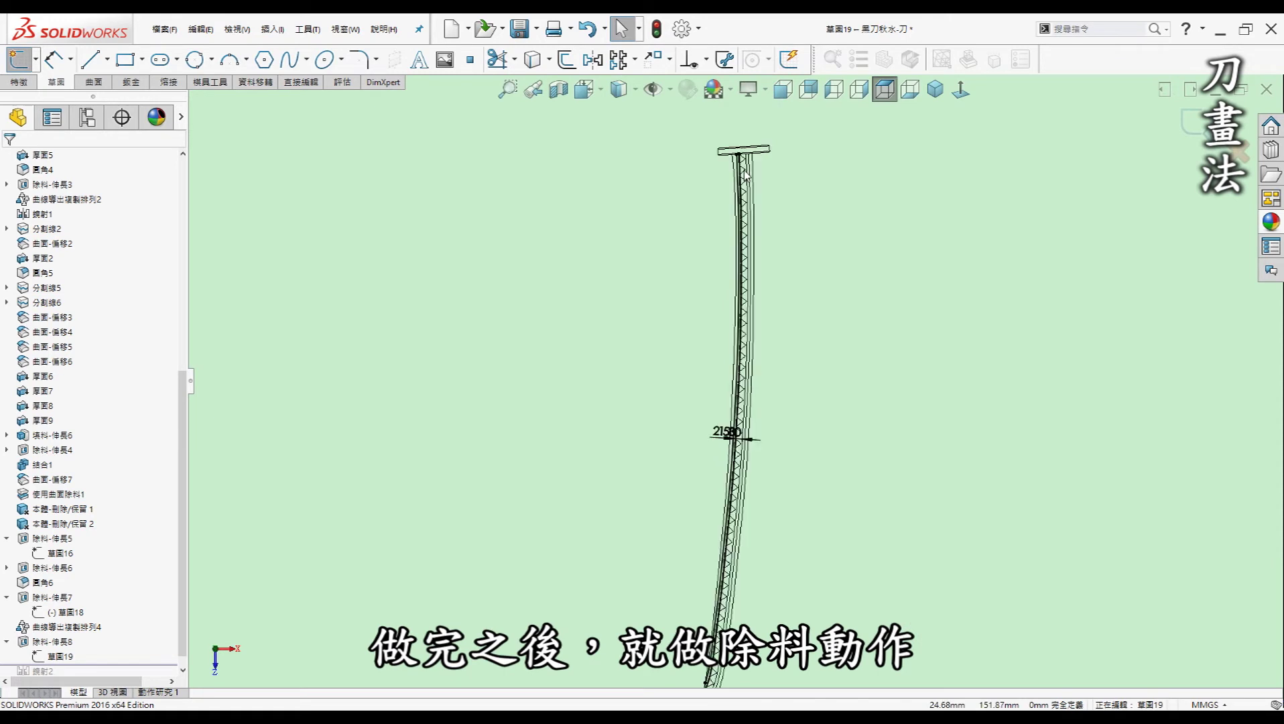
scroll(744, 174, "down", 2)
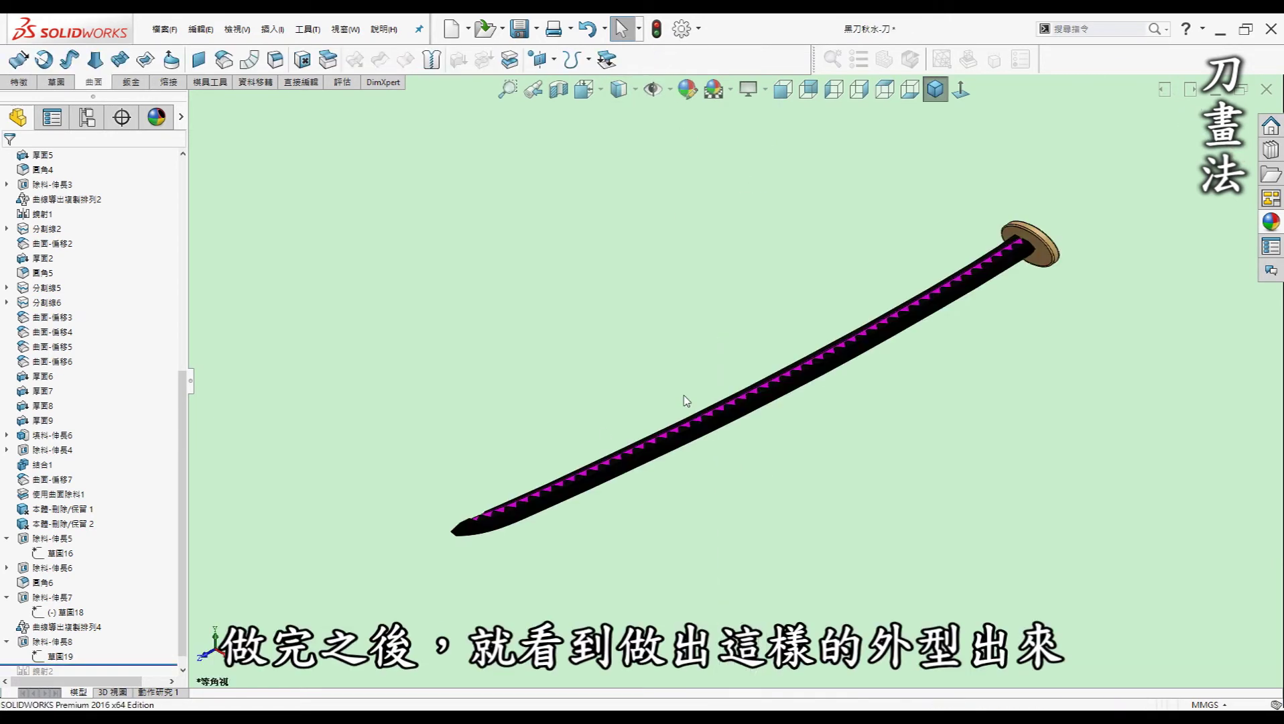
scroll(770, 363, "down", 3)
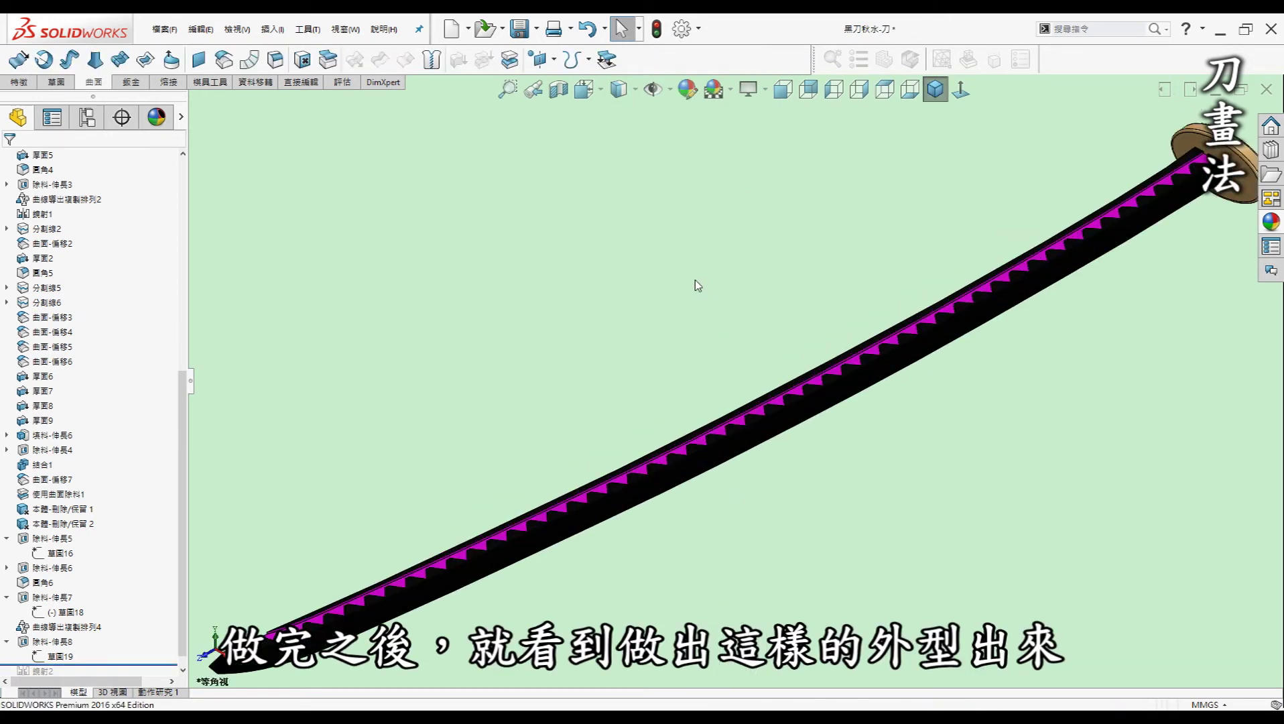
- Rotate to the isometric view and restore mirror 鏡射2, repeating the triangles on the blade's other side
key("Left")
key("Left")
key("Left")
key("Left")
key("Left")
key("Left")
key("Left")
key("Left")
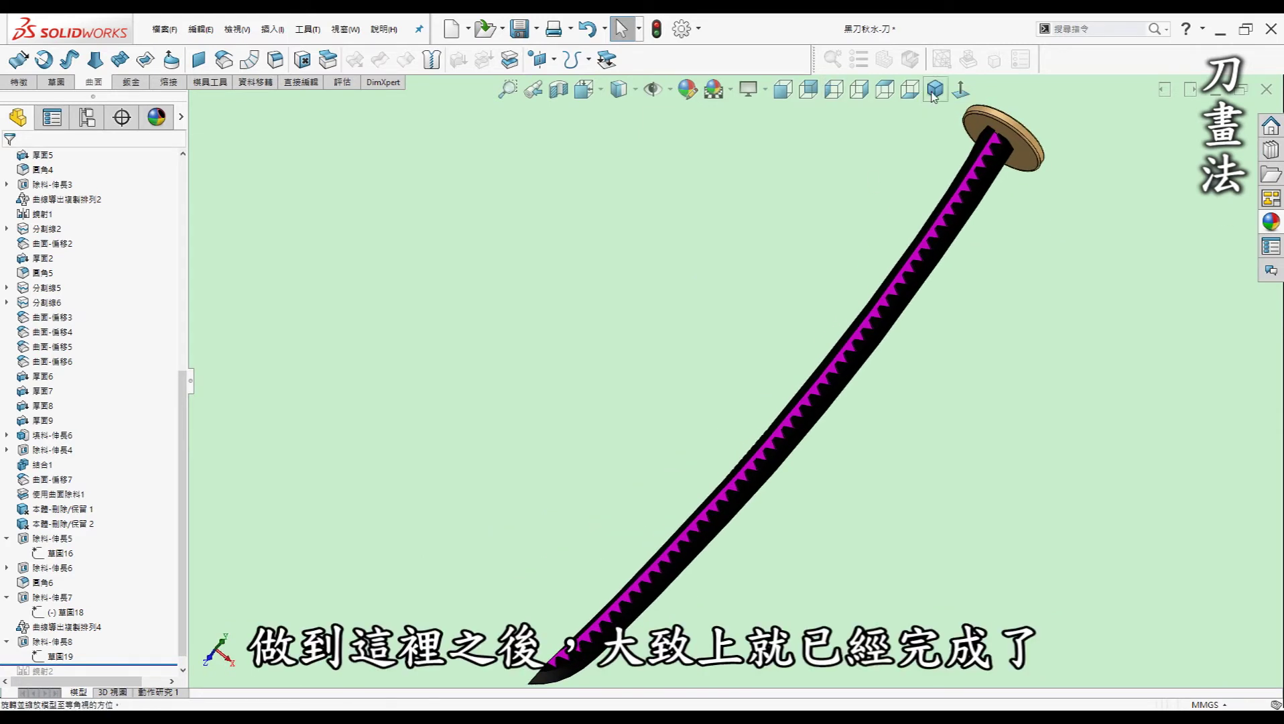
left_click(935, 93)
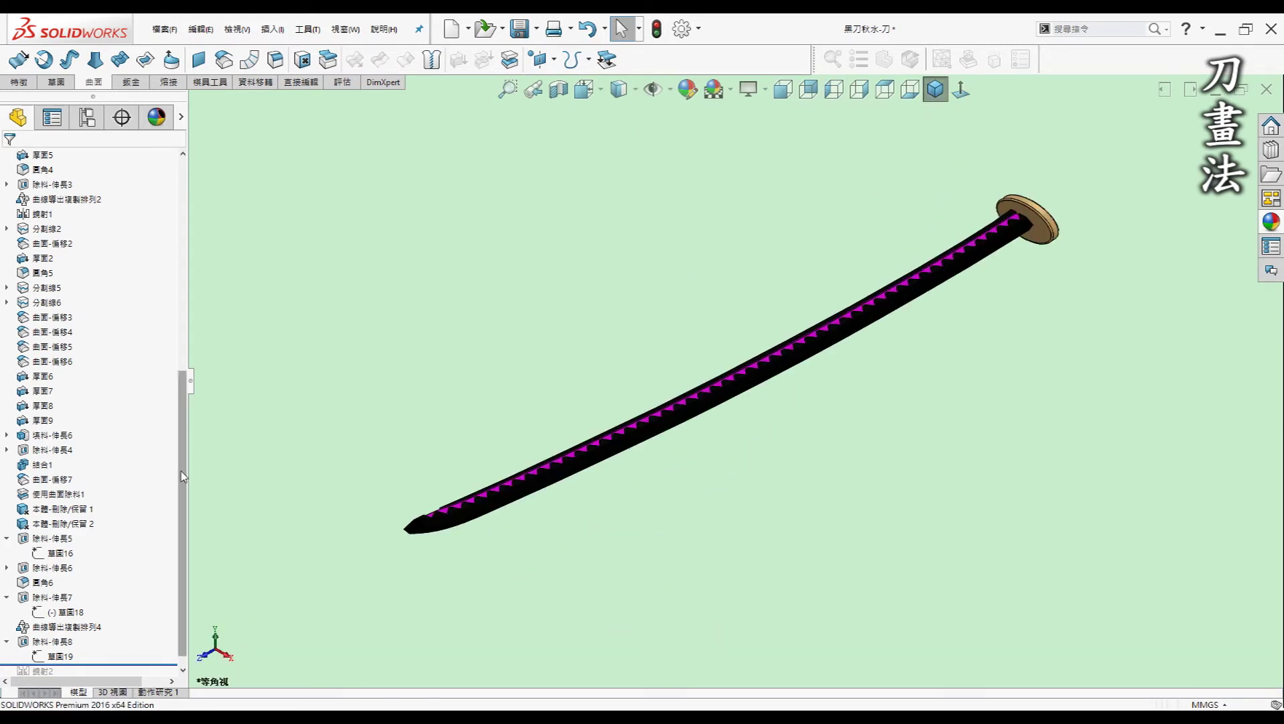
scroll(179, 472, "down", 1)
key("Left")
key("Left")
key("Left")
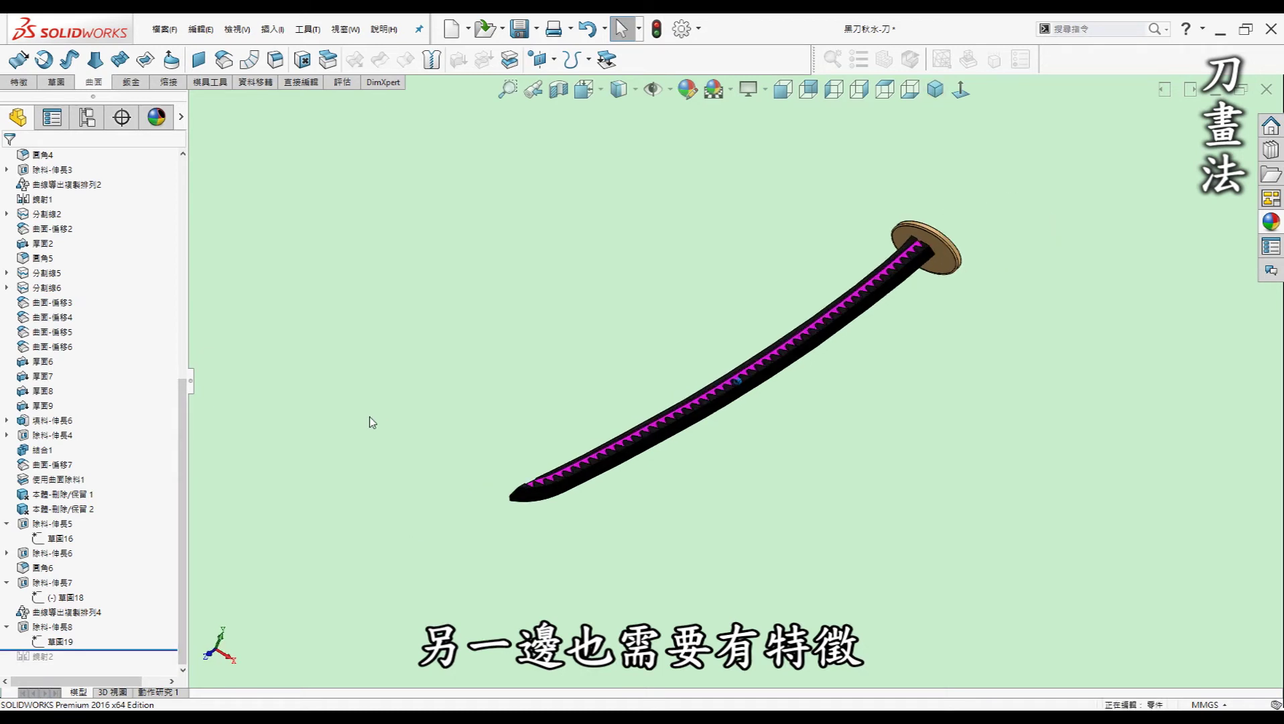
key("Left")
key("Left")
key("Left")
key("Left")
key("Left")
key("Left")
key("Left")
key("Left")
key("Left")
key("Left")
key("Left")
key("Left")
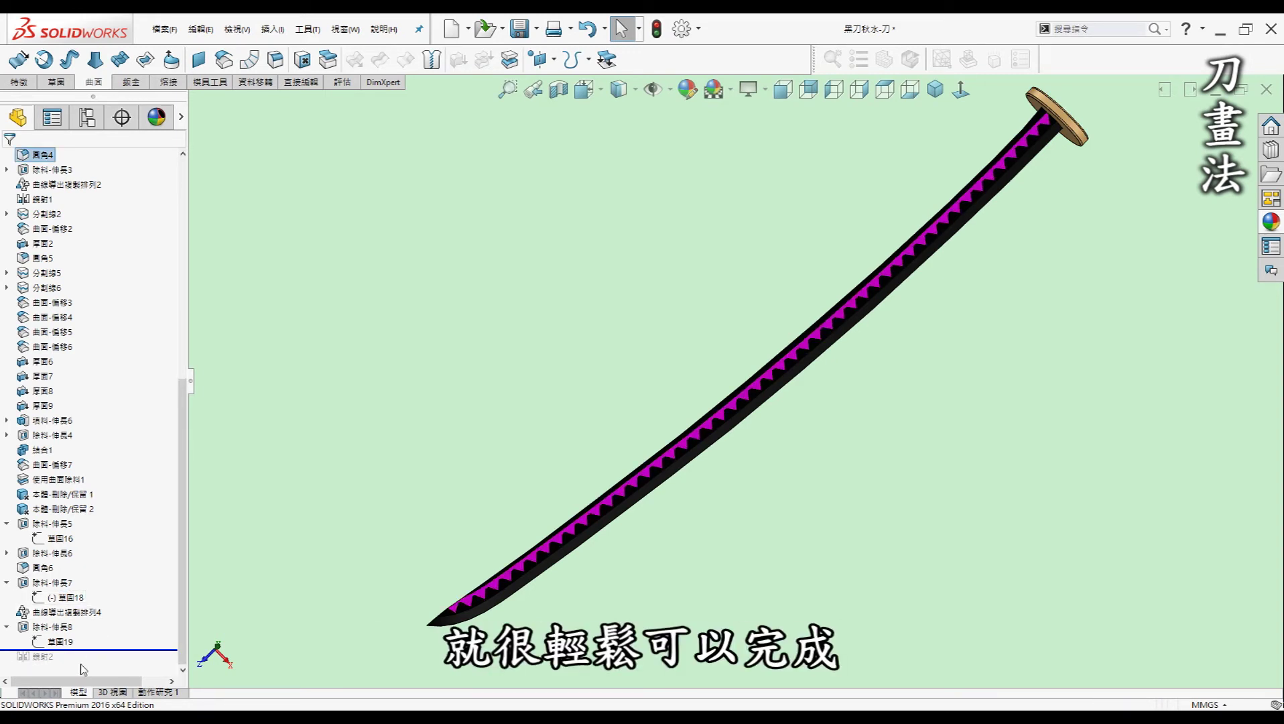
left_click_drag(65, 649, 66, 664)
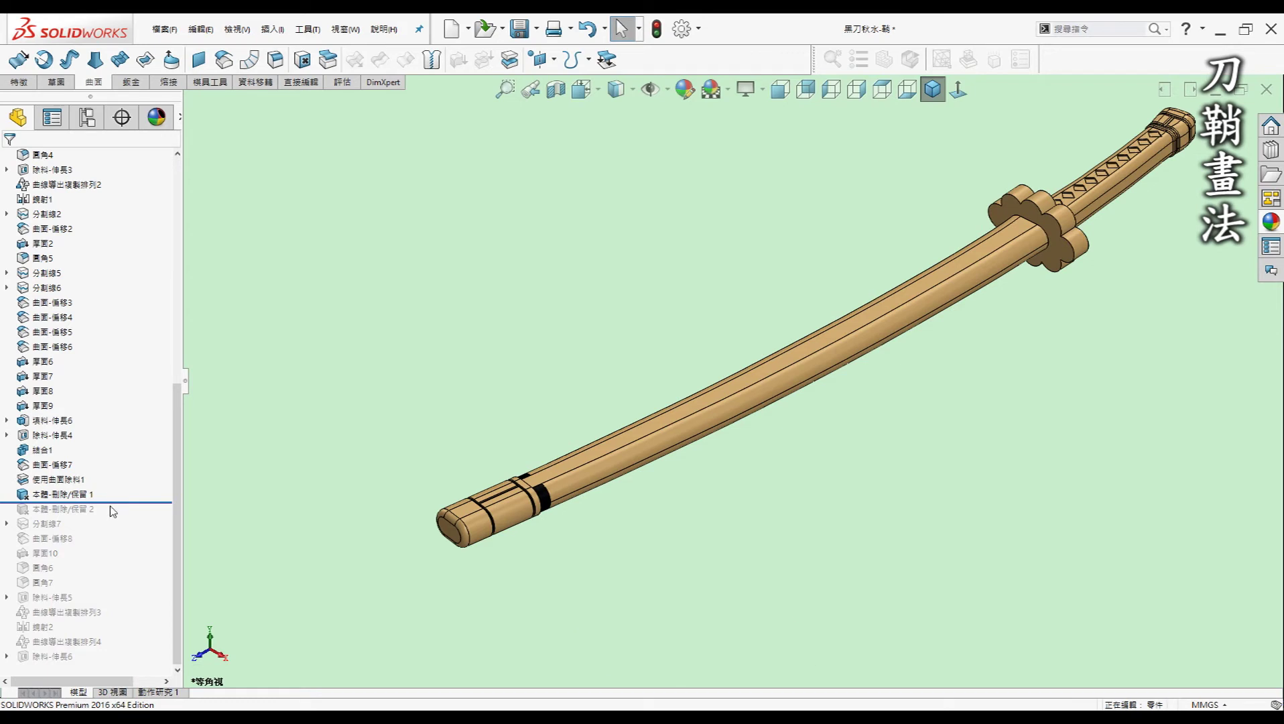
- Roll back below 本體-刪除/保留 2 and inspect the scabbard's hollow blade-shaped cavity
left_click_drag(121, 503, 114, 516)
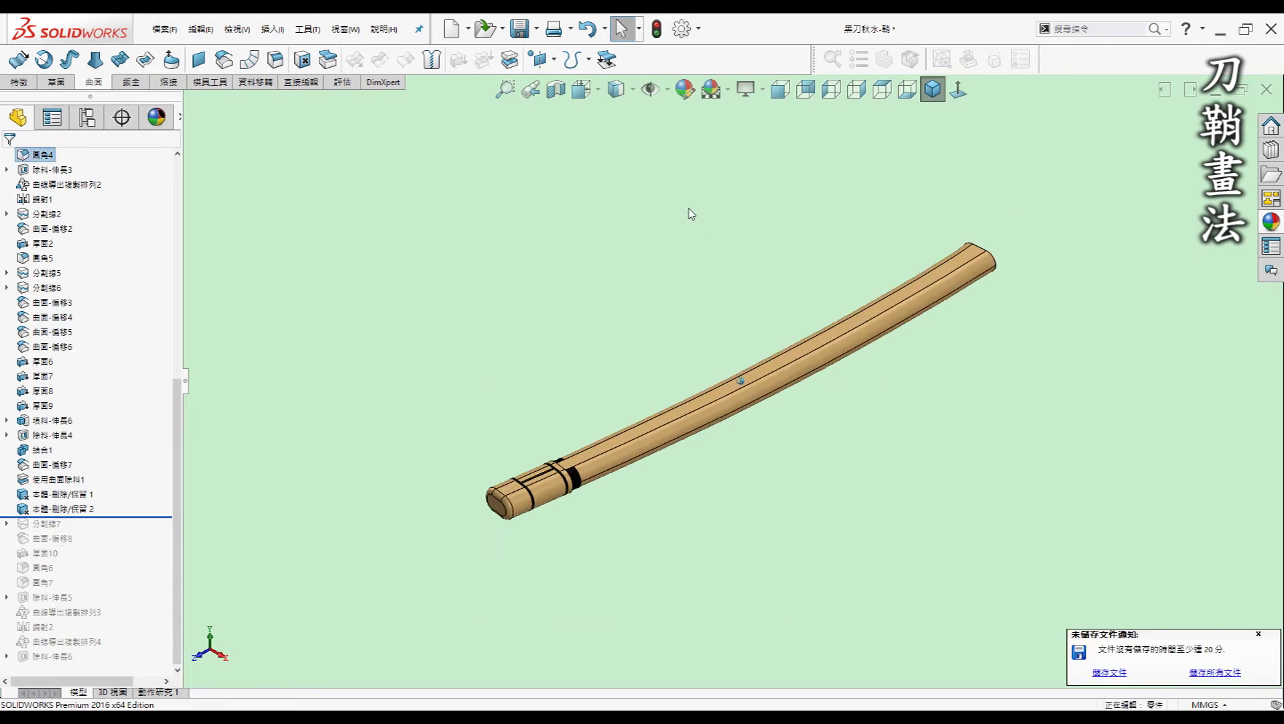
middle_click_drag(688, 212, 828, 278)
scroll(828, 278, "down", 3)
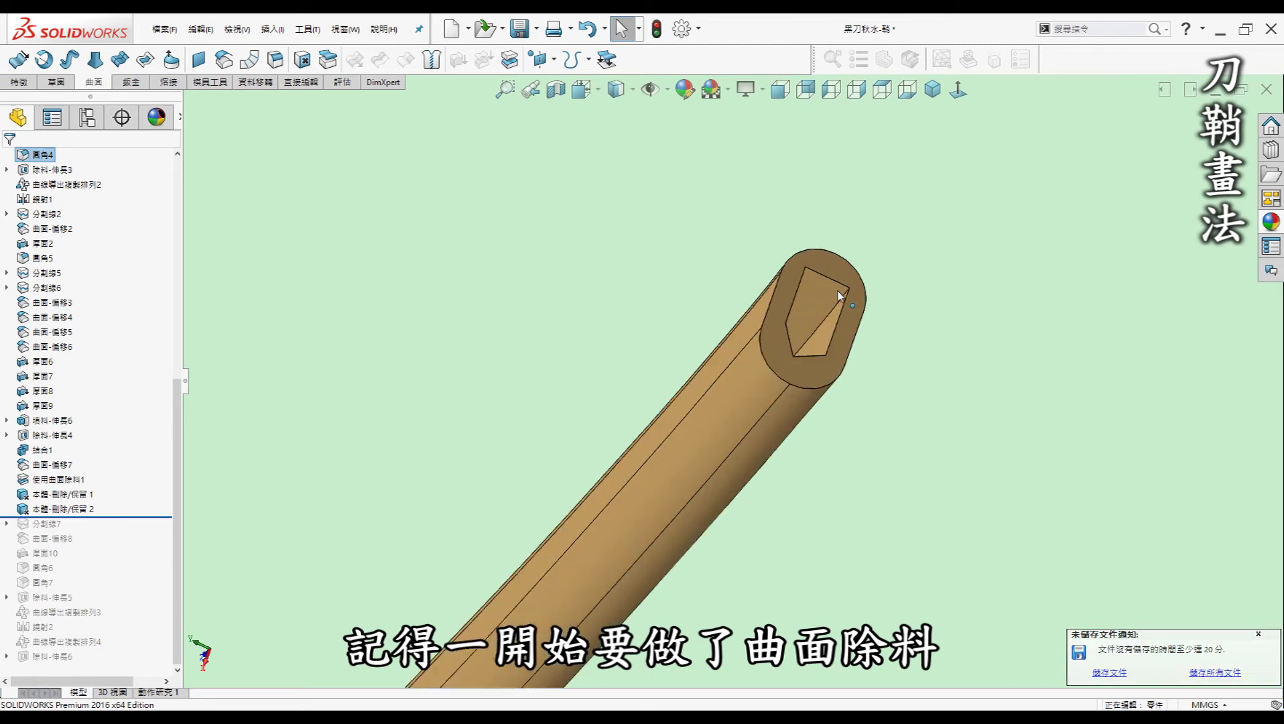
scroll(838, 291, "down", 3)
scroll(828, 302, "down", 2)
scroll(825, 307, "down", 2)
key("Down")
key("Down")
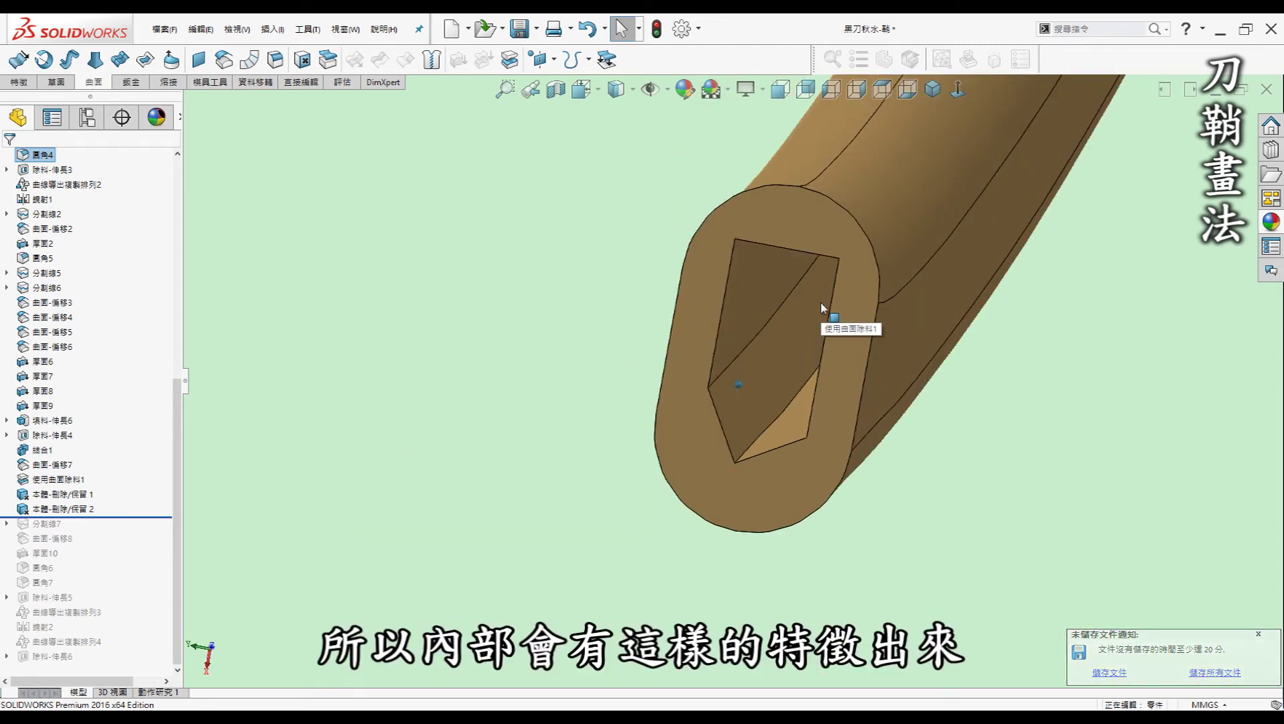
key("Up")
key("Up")
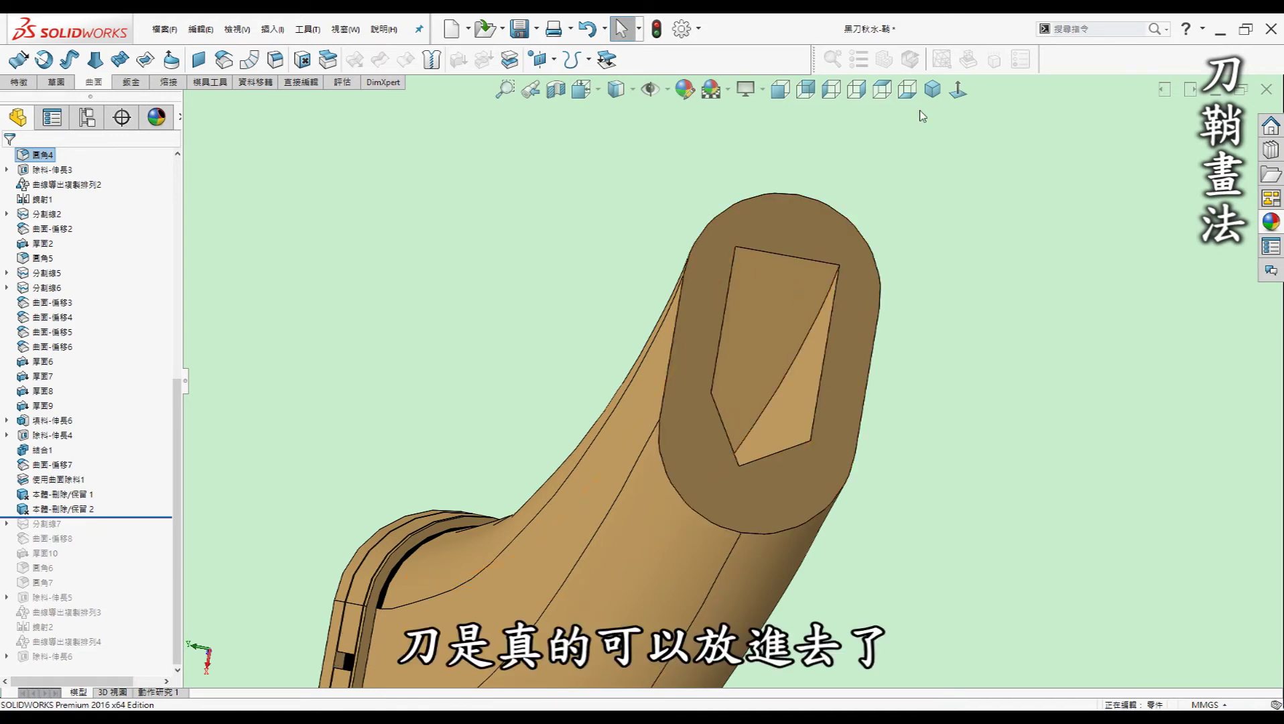
- Return to isometric and restore split line 分割線7 and offset surface 曲面-偏移8
left_click(933, 89)
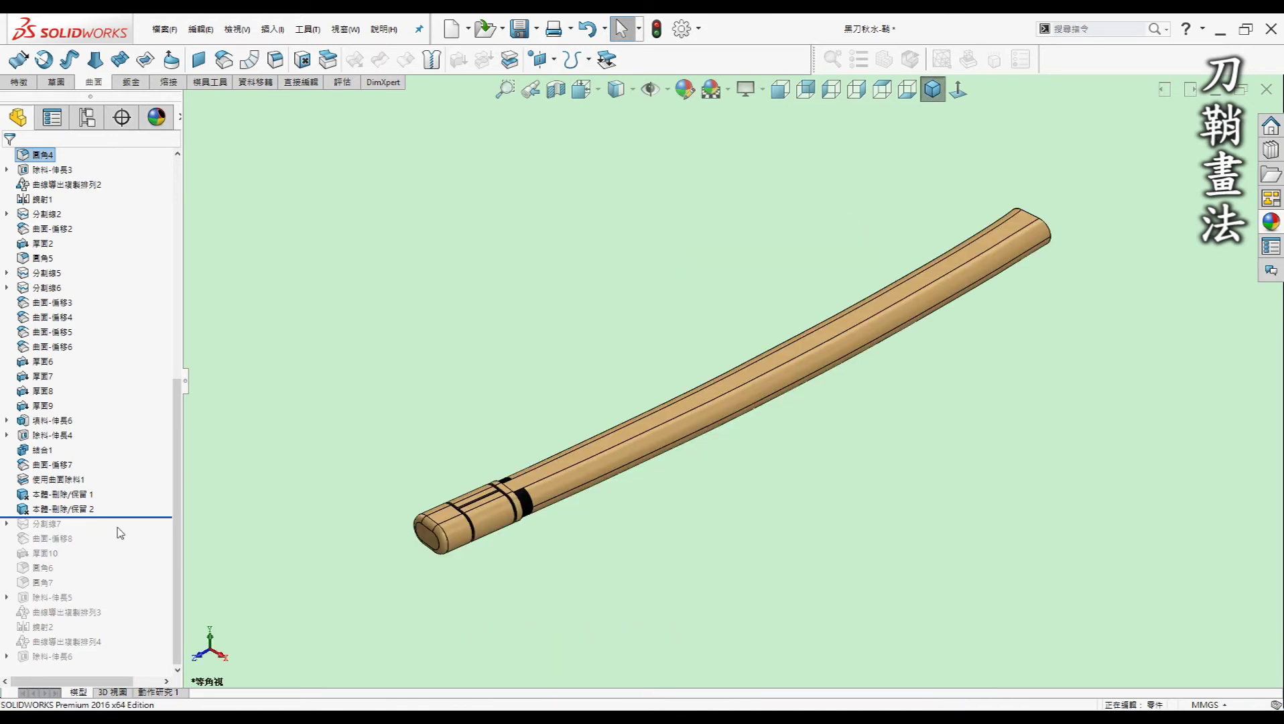
left_click_drag(124, 515, 121, 546)
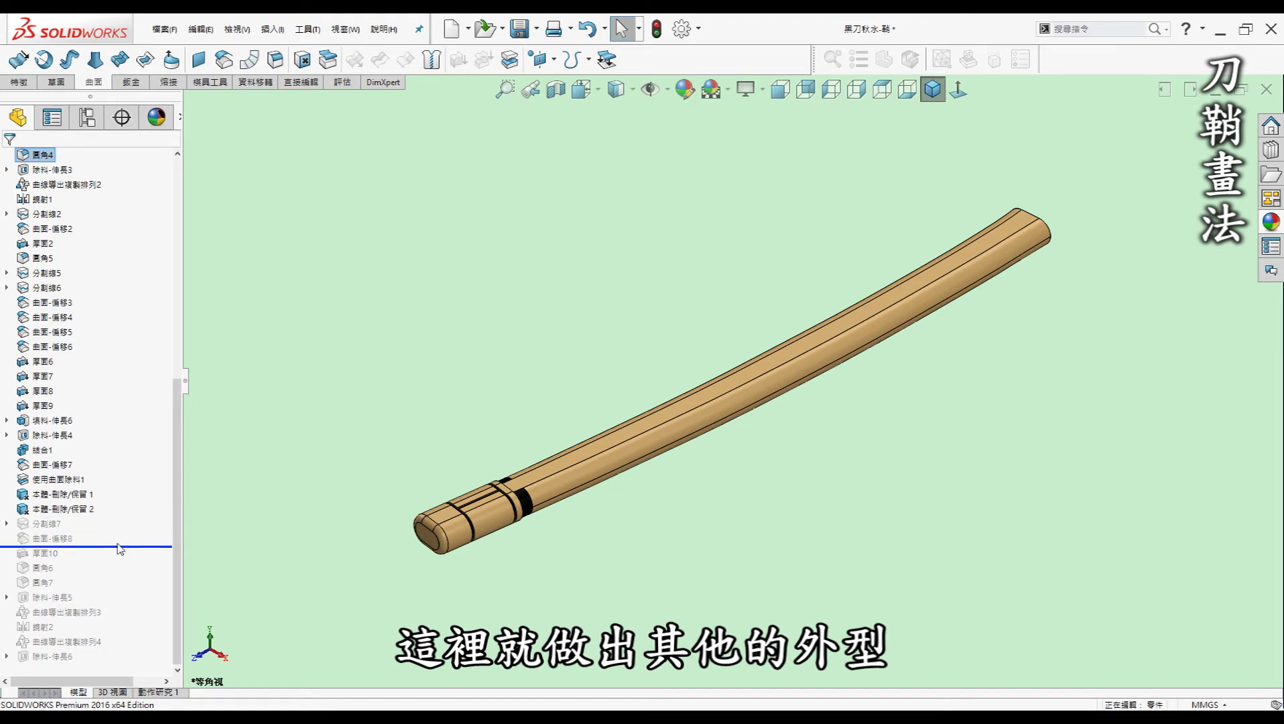
scroll(937, 290, "down", 5)
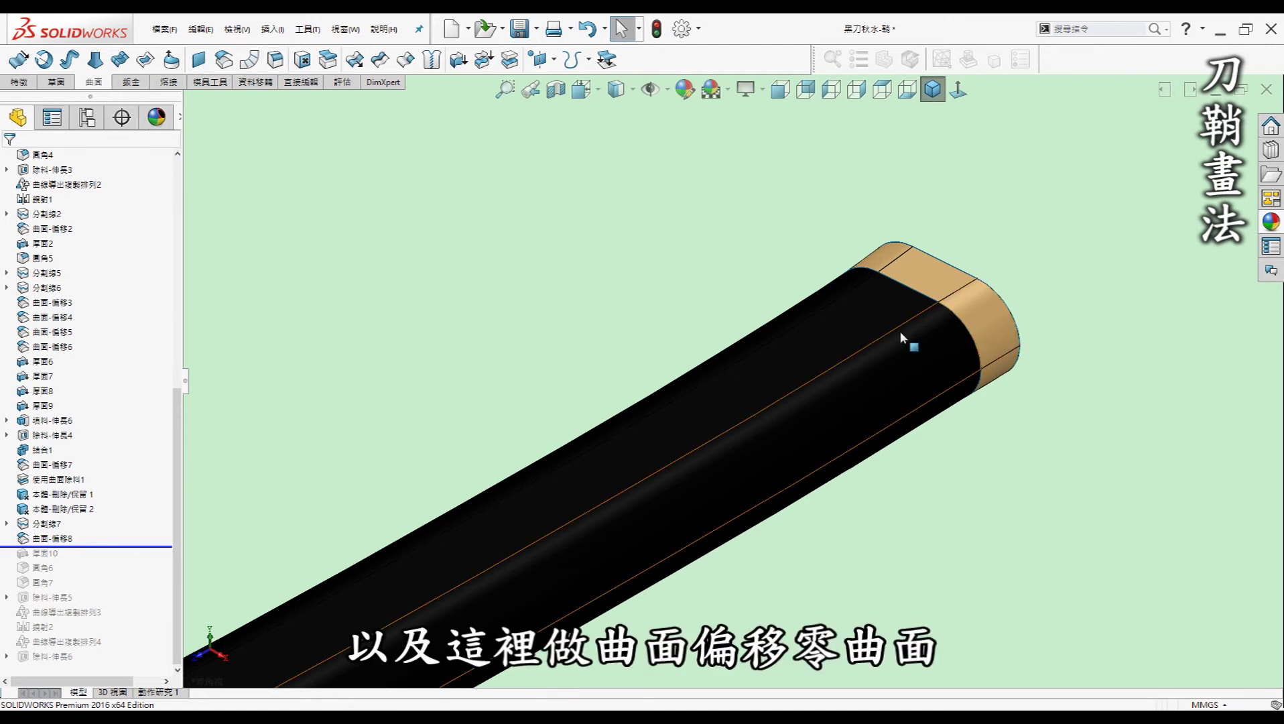
- Roll forward past thicken 厚實10 and fillets 圓角6 and 圓角7 on the scabbard's end band
scroll(902, 332, "up", 2)
scroll(552, 478, "up", 3)
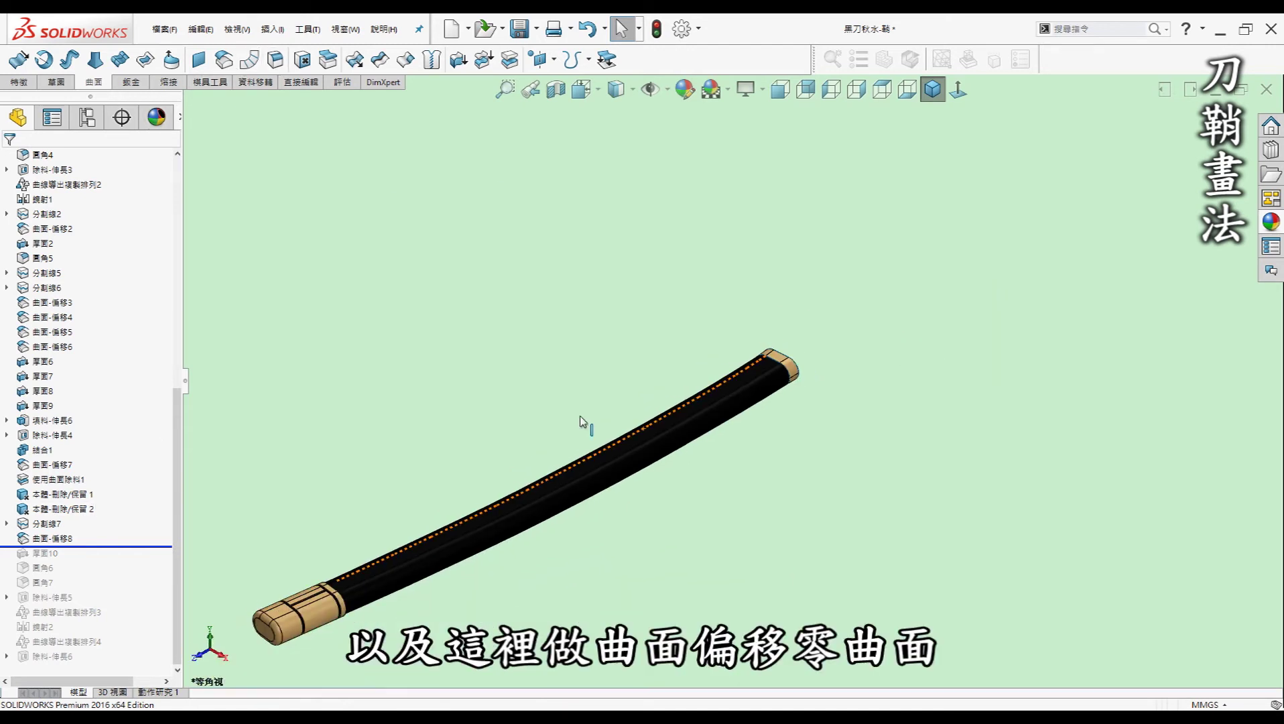
scroll(582, 424, "up", 2)
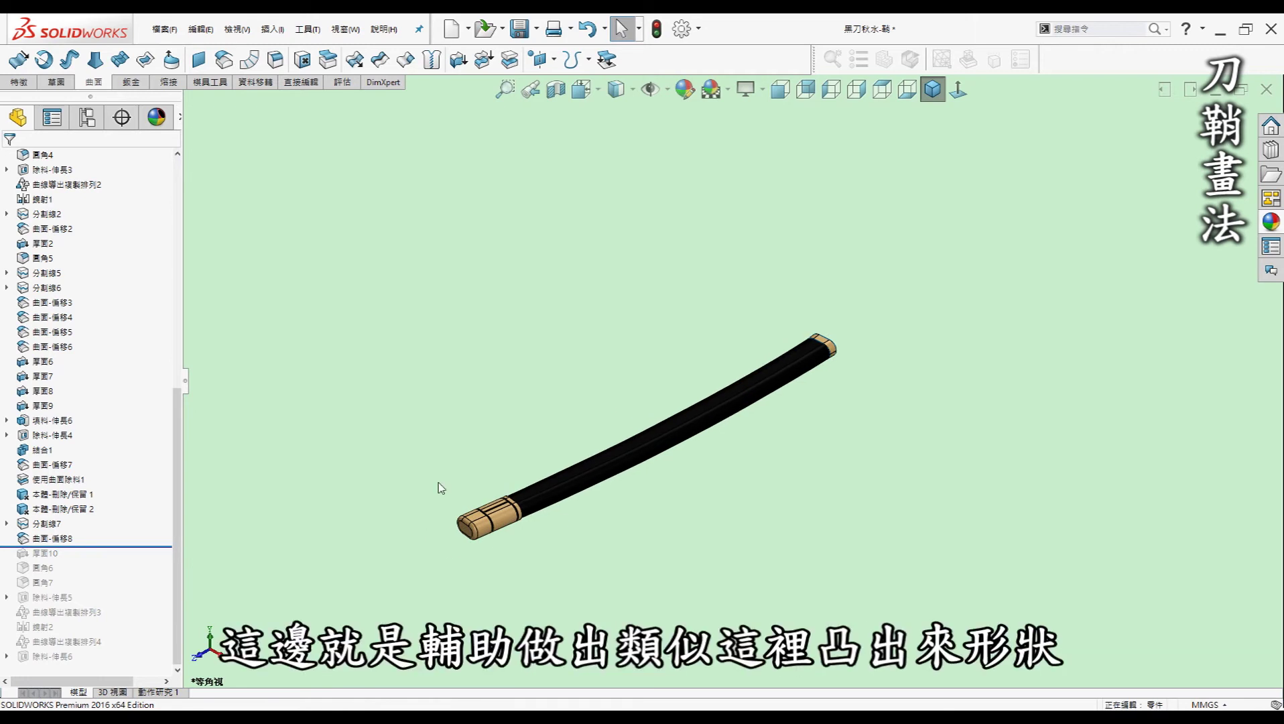
left_click_drag(99, 547, 88, 590)
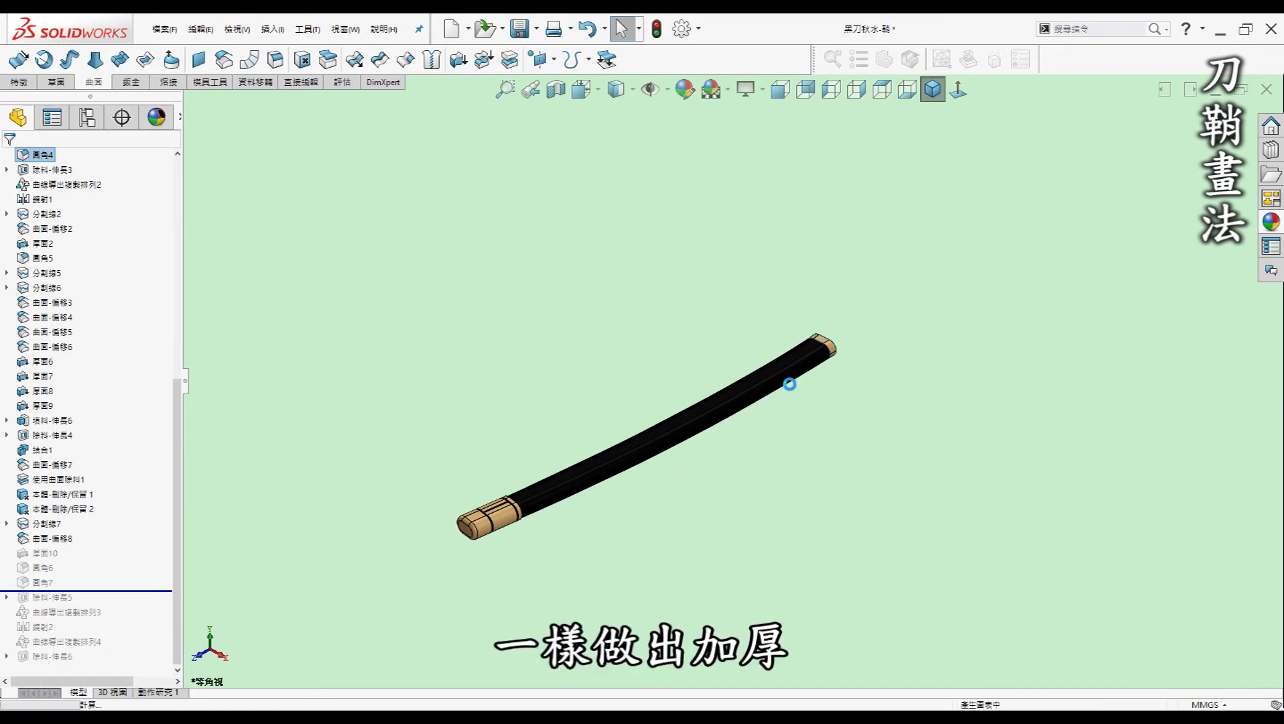
scroll(838, 356, "down", 3)
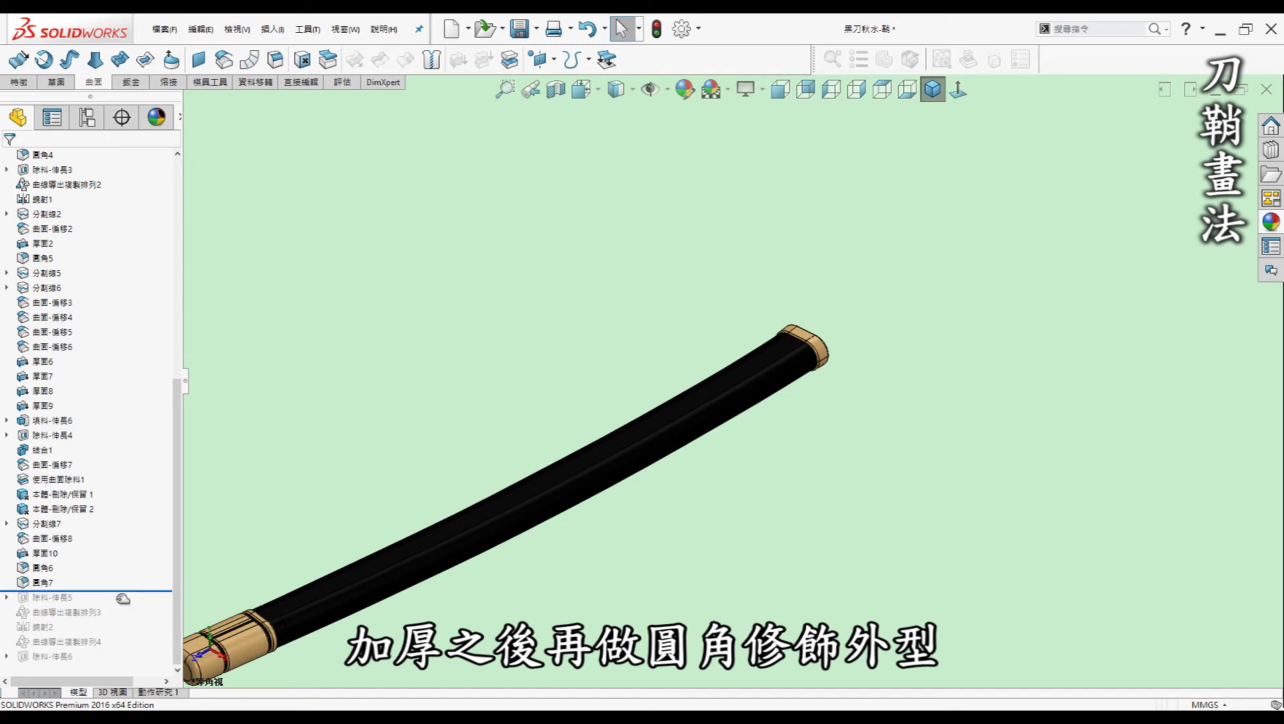
left_click_drag(123, 592, 115, 606)
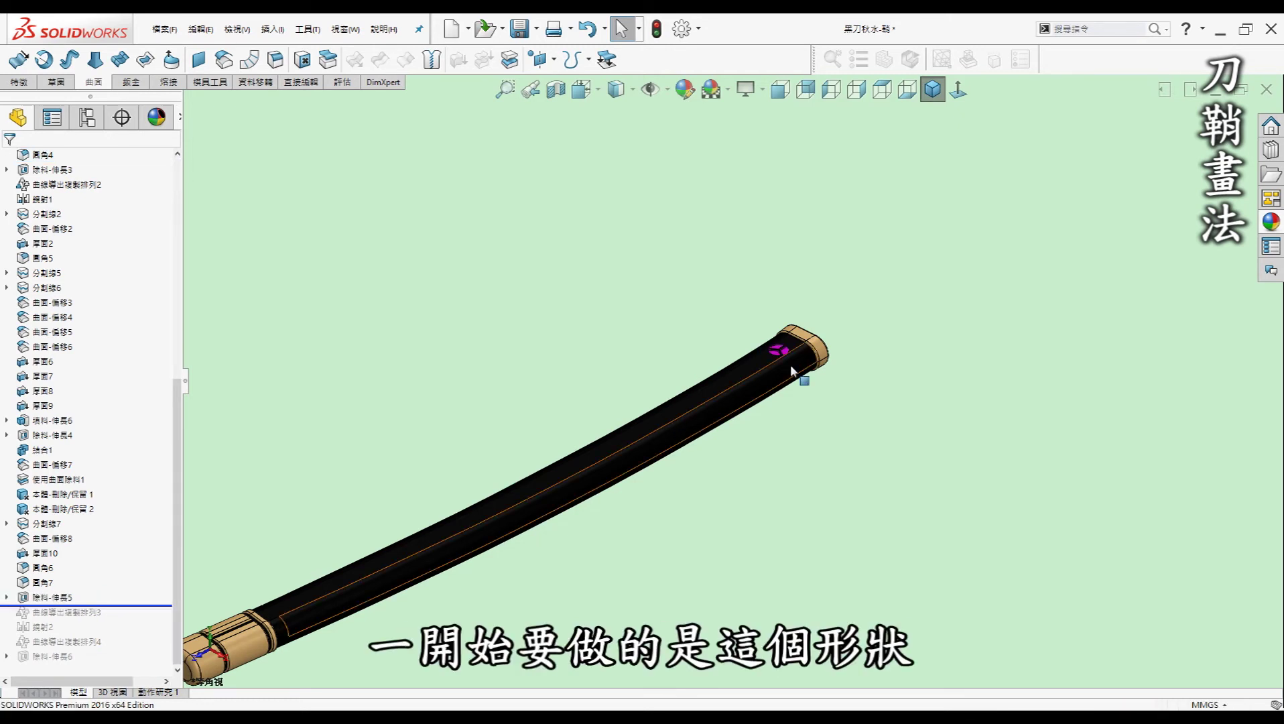
- Review emblem sketch 草圖17 under cut 除料-伸長5 in Normal To and isometric views, then exit
scroll(771, 362, "down", 3)
scroll(769, 364, "down", 5)
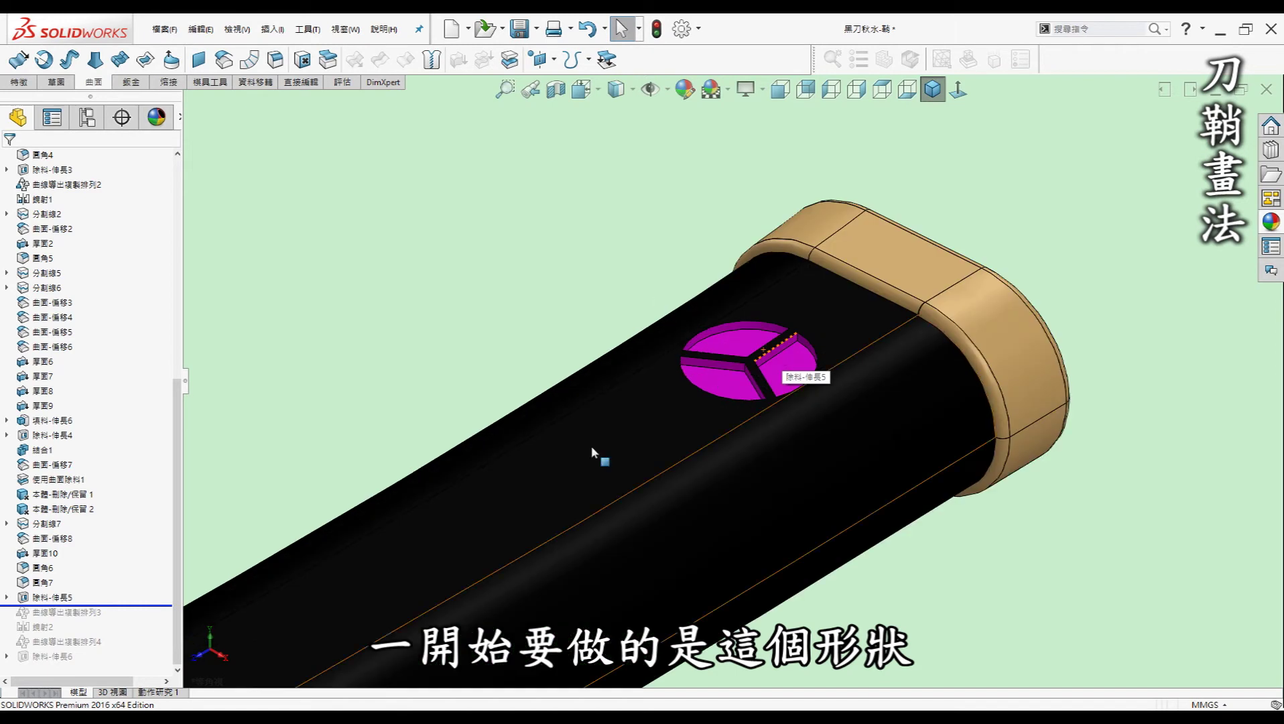
left_click(6, 597)
left_click(59, 612)
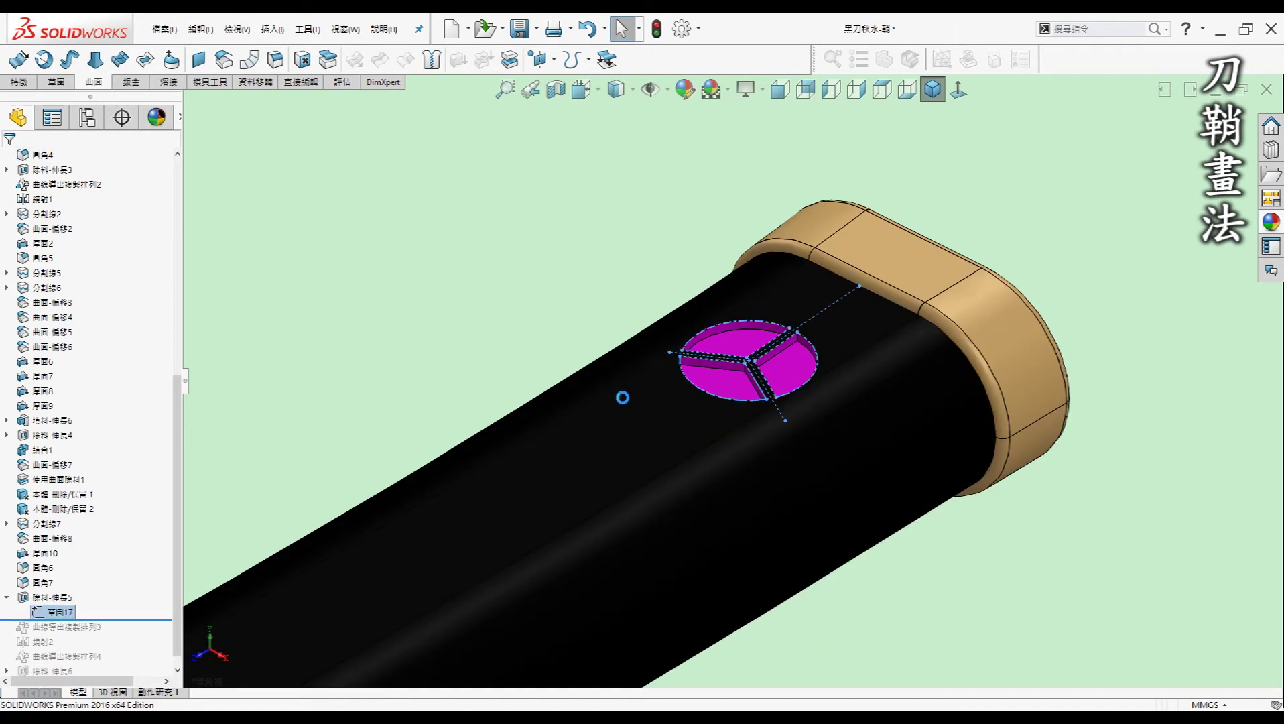
left_click(963, 98)
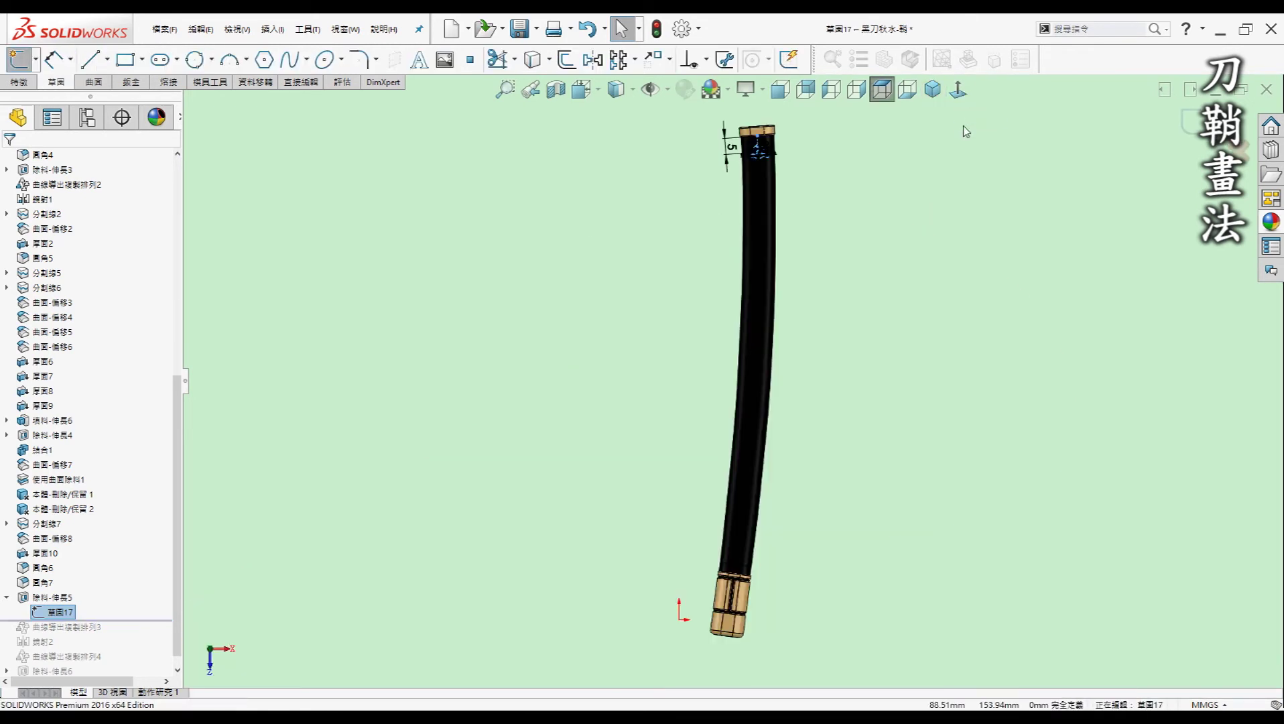
scroll(725, 161, "down", 3)
scroll(725, 162, "down", 3)
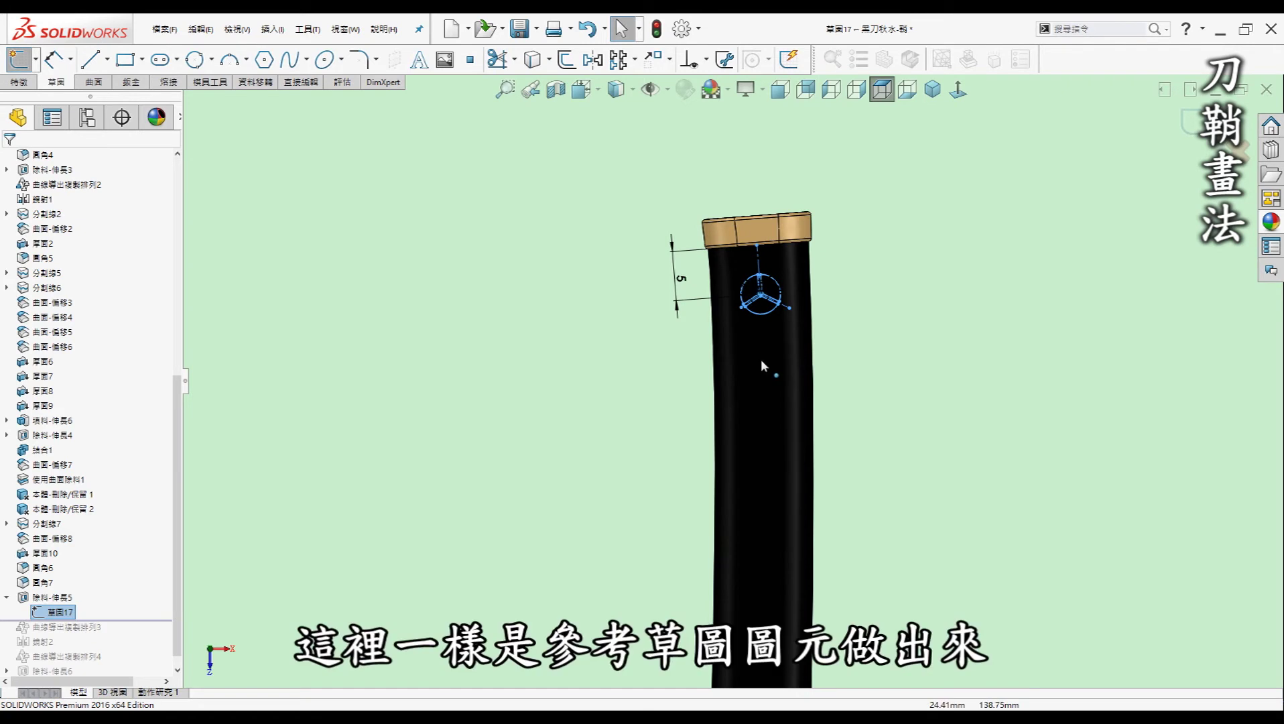
left_click(933, 90)
left_click(913, 162)
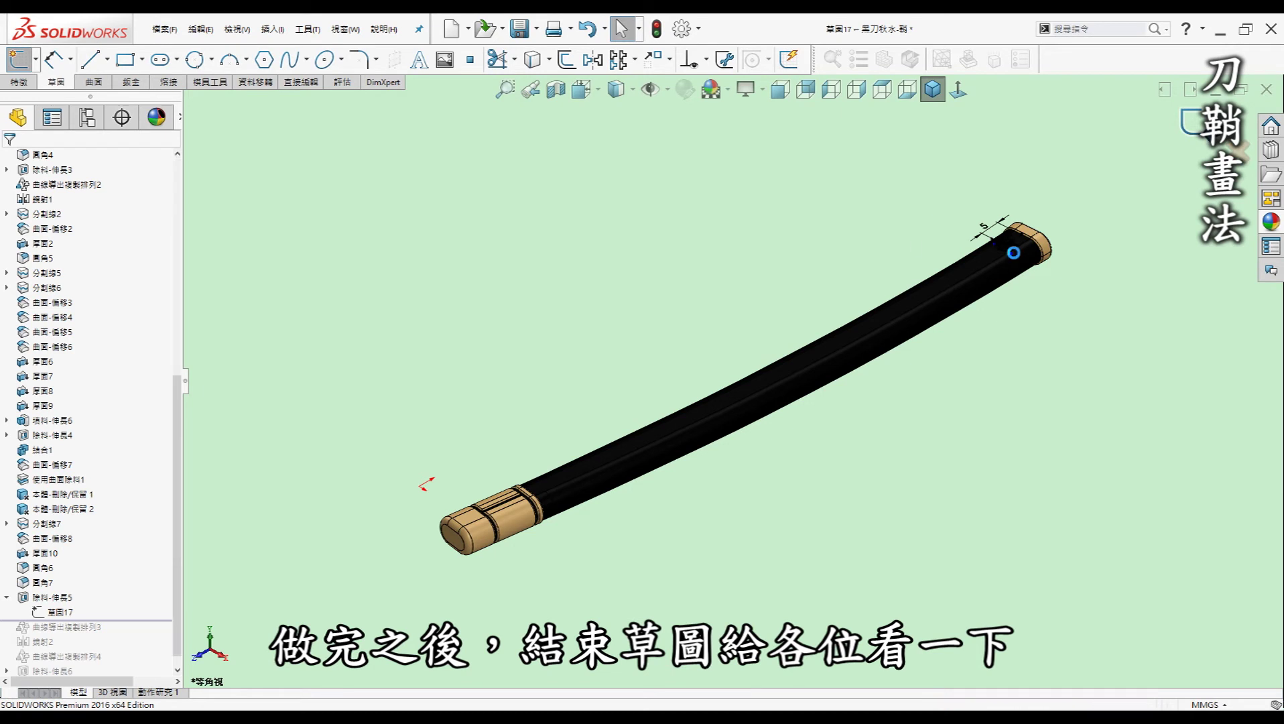
scroll(952, 279, "down", 5)
scroll(946, 278, "up", 3)
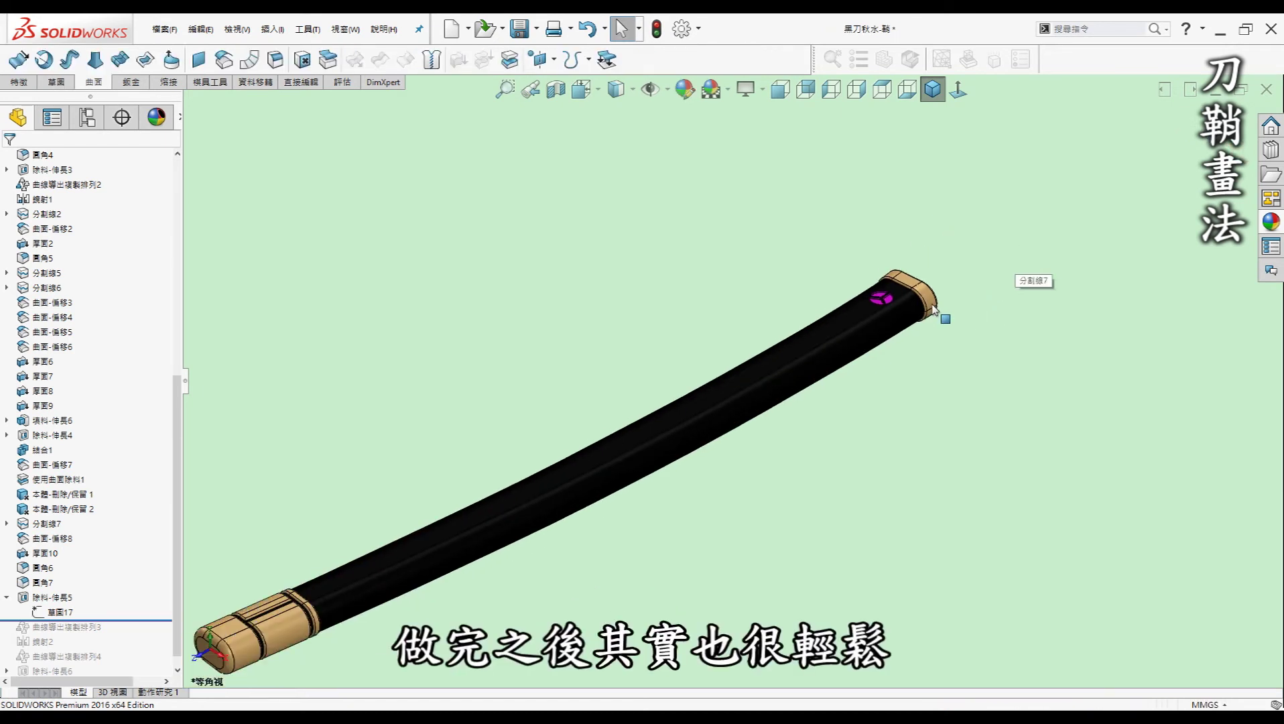
- Roll history forward to restore pattern 曲線導出複製排列3 and mirror 鏡射2
middle_click_drag(581, 335, 646, 293, "ctrl")
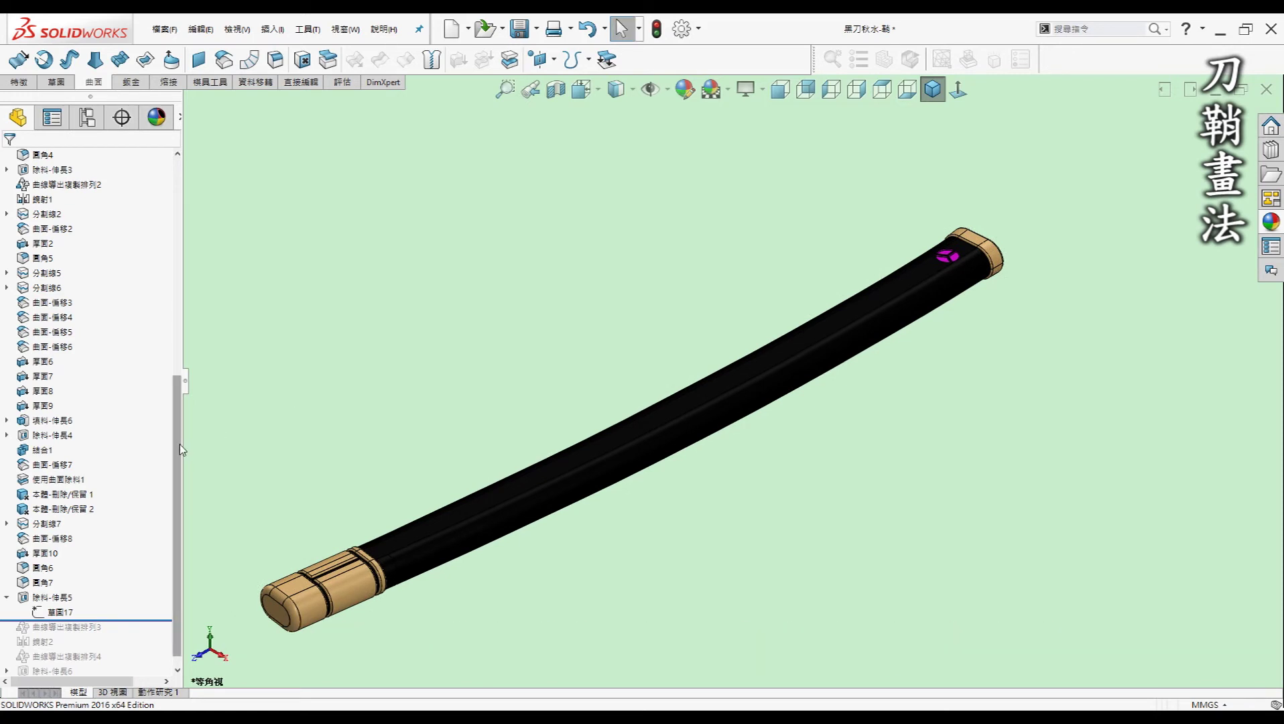
scroll(181, 456, "down", 3)
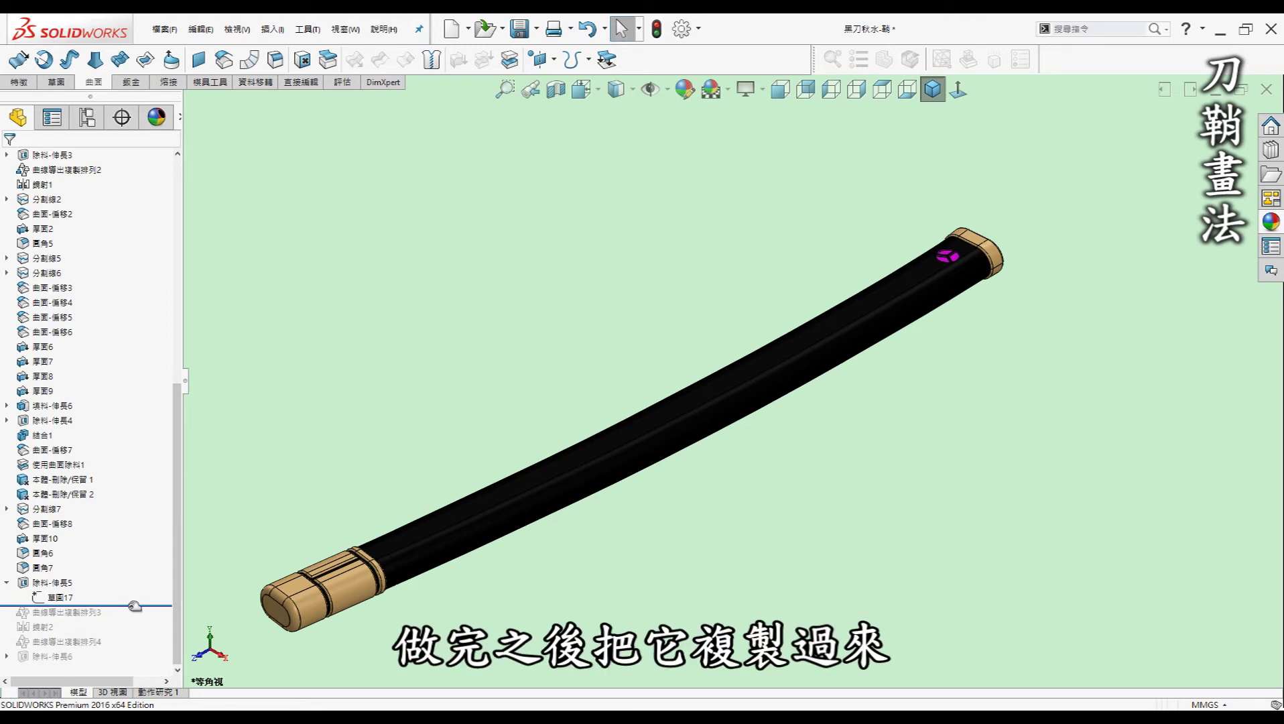
left_click_drag(135, 607, 130, 622)
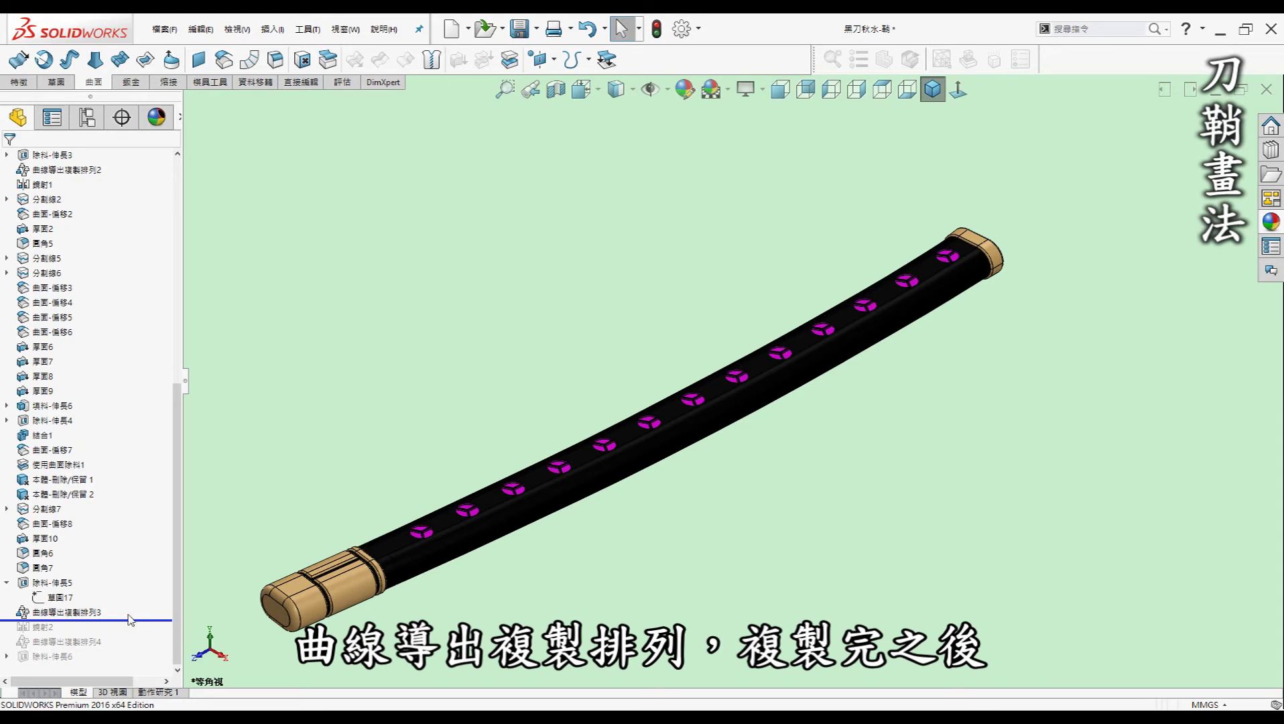
left_click_drag(134, 620, 132, 635)
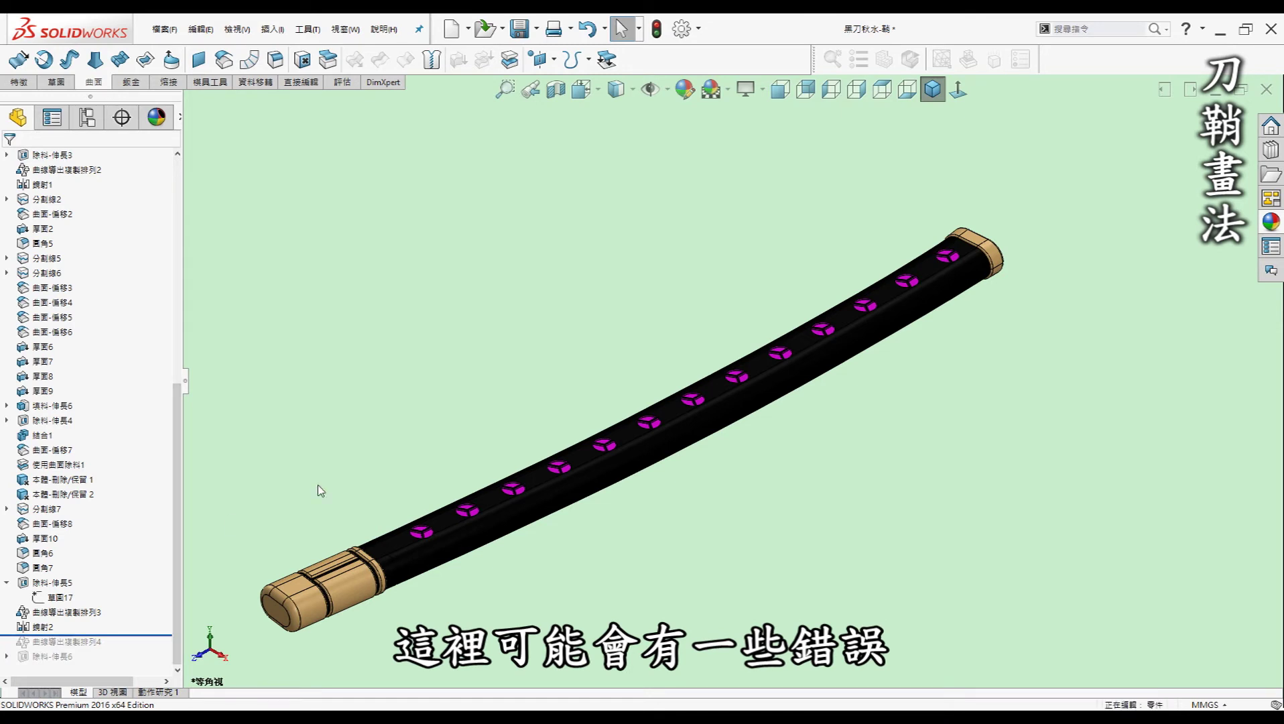
middle_click_drag(338, 478, 426, 394)
- Roll history forward to include curve-driven pattern 曲線導出複製排列4
key("Up")
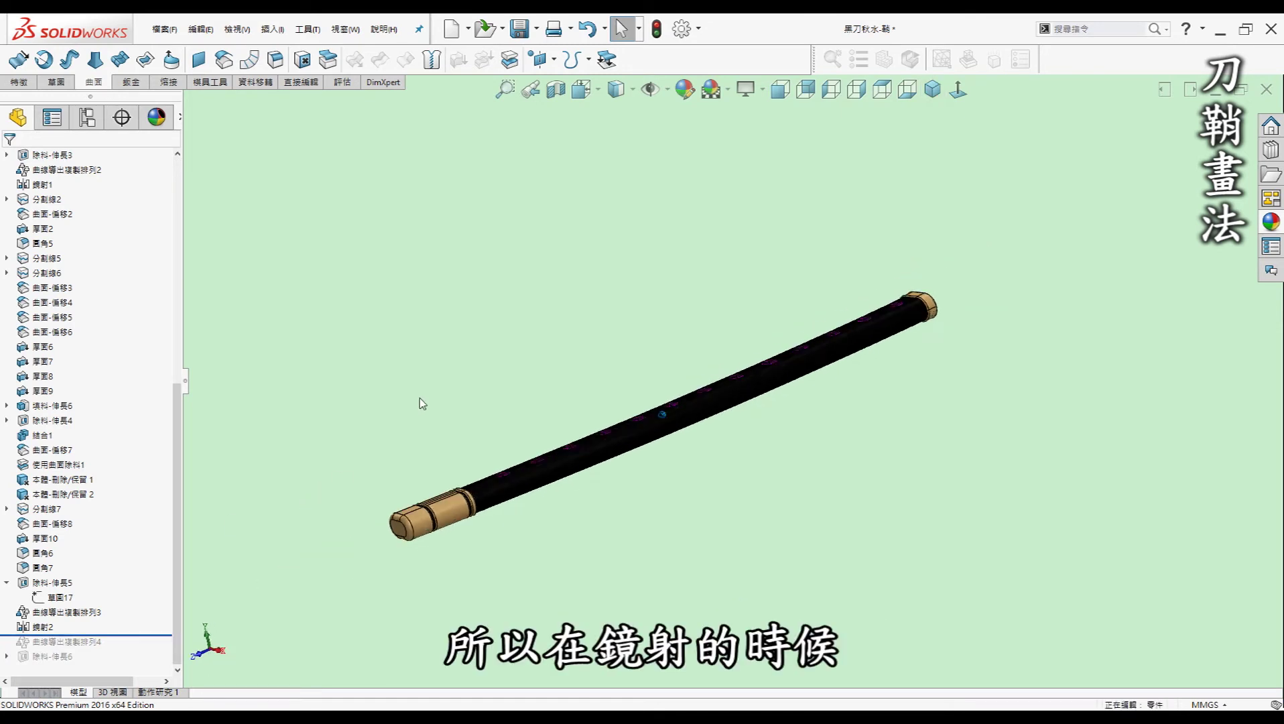
key("Up")
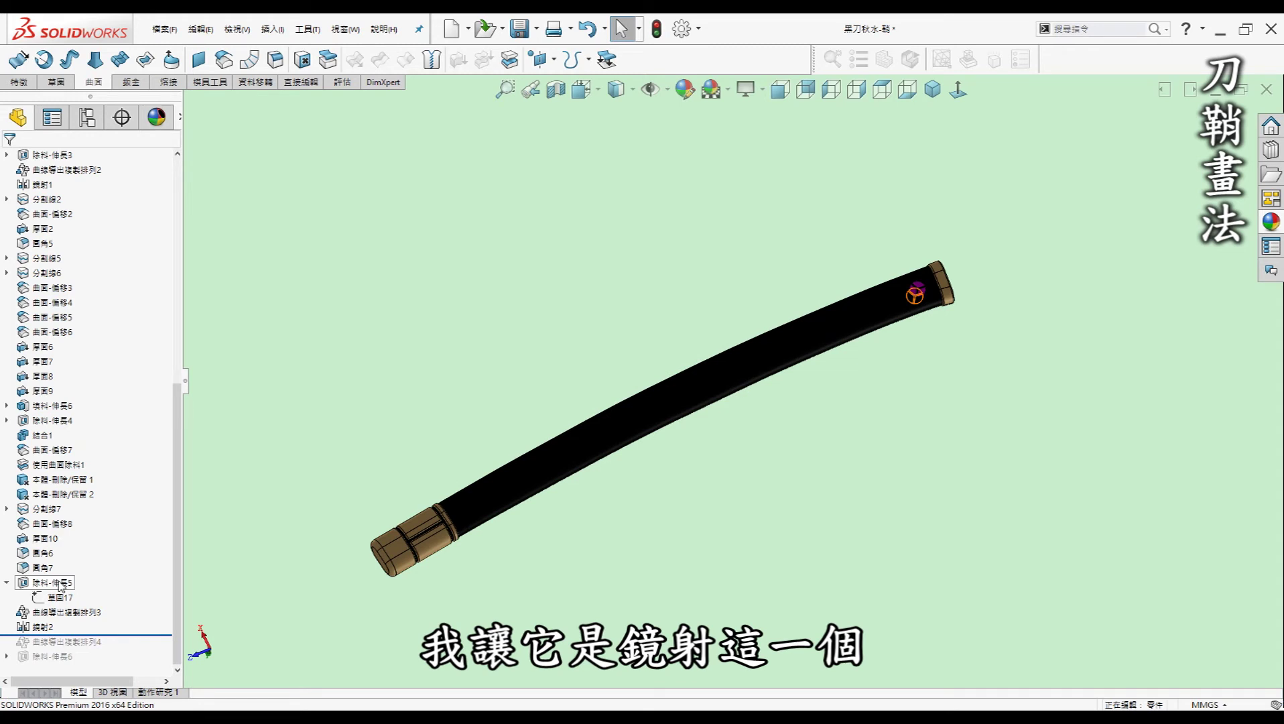
left_click(60, 583)
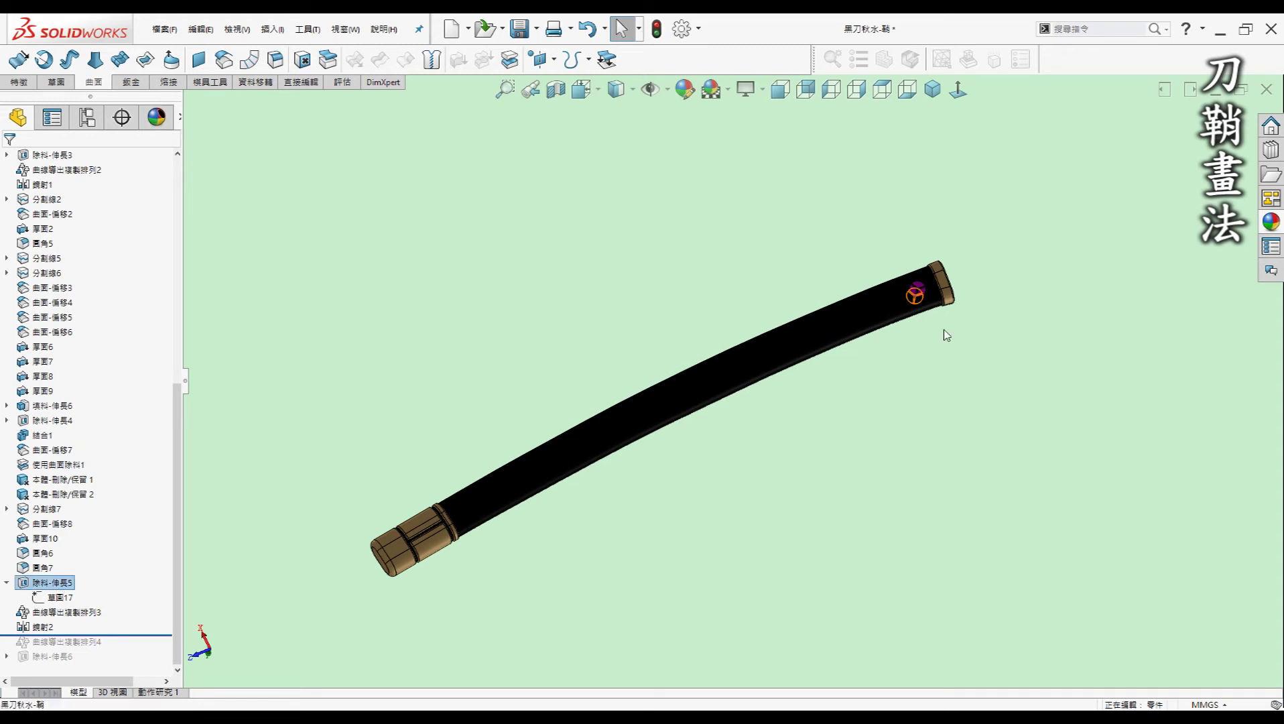
left_click(230, 562)
left_click_drag(143, 636, 138, 649)
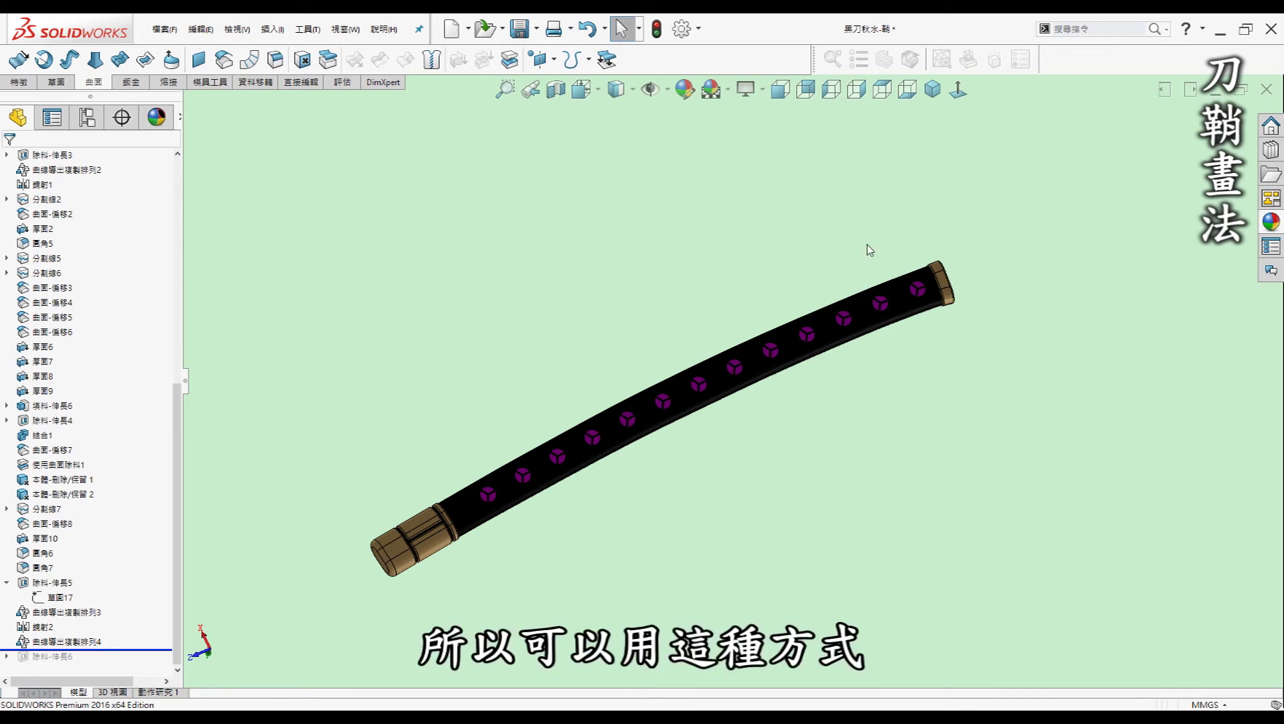
- Orbit the scabbard to inspect the purple emblem rows, then return to isometric
mouse_move(676, 185)
middle_mouse_down()
mouse_move(703, 330)
mouse_move(872, 367)
mouse_move(789, 339)
mouse_move(719, 427)
middle_mouse_up()
mouse_move(806, 333)
middle_mouse_down()
mouse_move(866, 376)
mouse_move(932, 332)
mouse_move(945, 371)
mouse_move(883, 249)
mouse_move(889, 404)
mouse_move(919, 366)
middle_mouse_up()
left_click(622, 29)
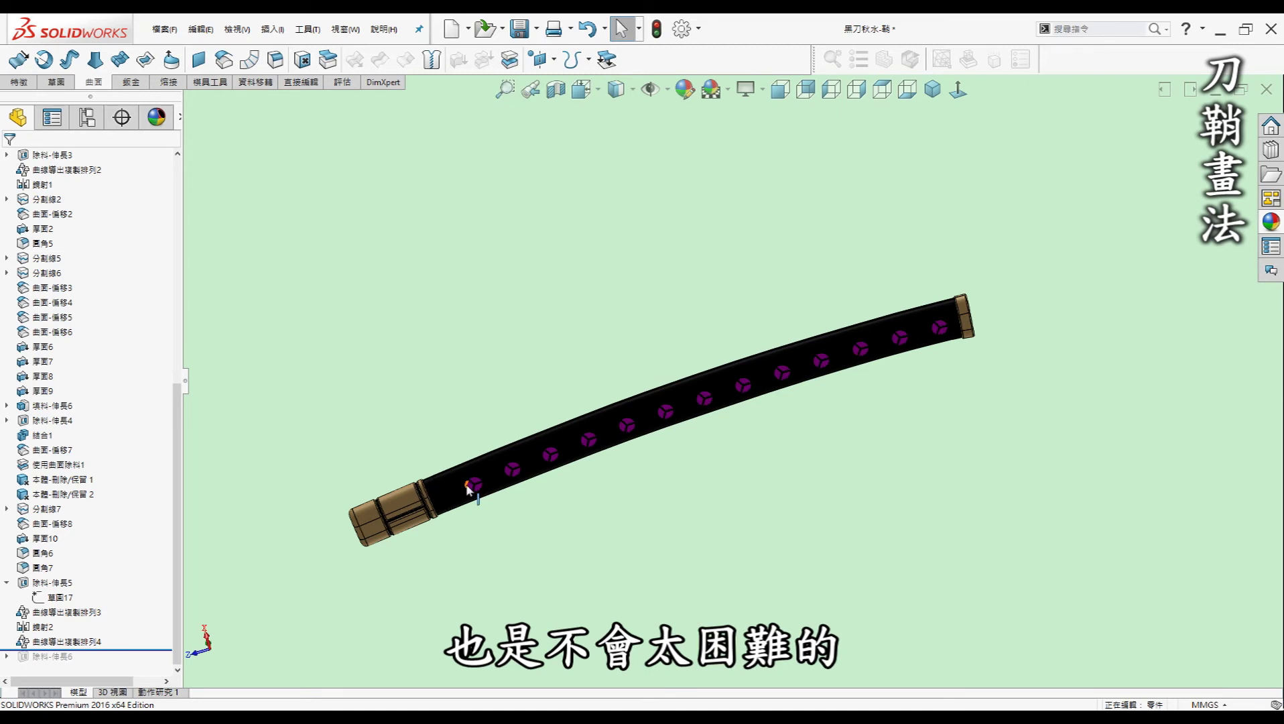
left_click(933, 89)
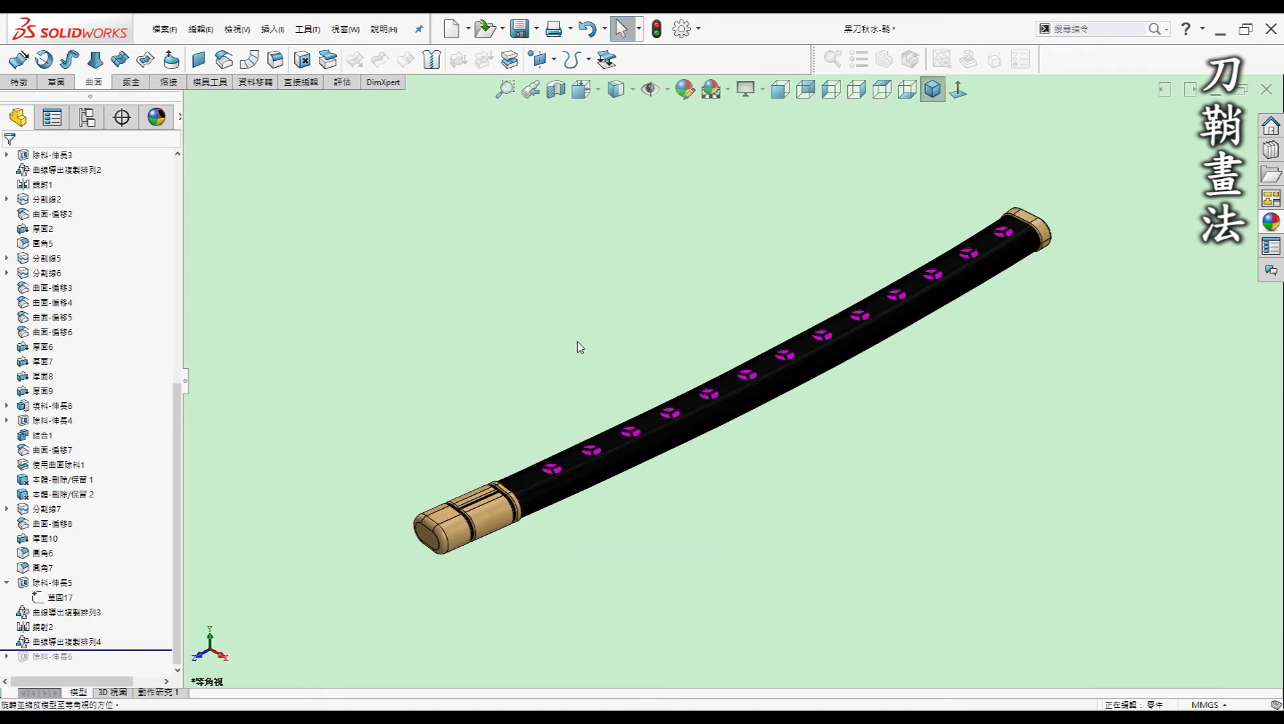
- Roll history to the end, restoring final cut 除料-伸長6, and check it from the side
left_click_drag(101, 649, 125, 662)
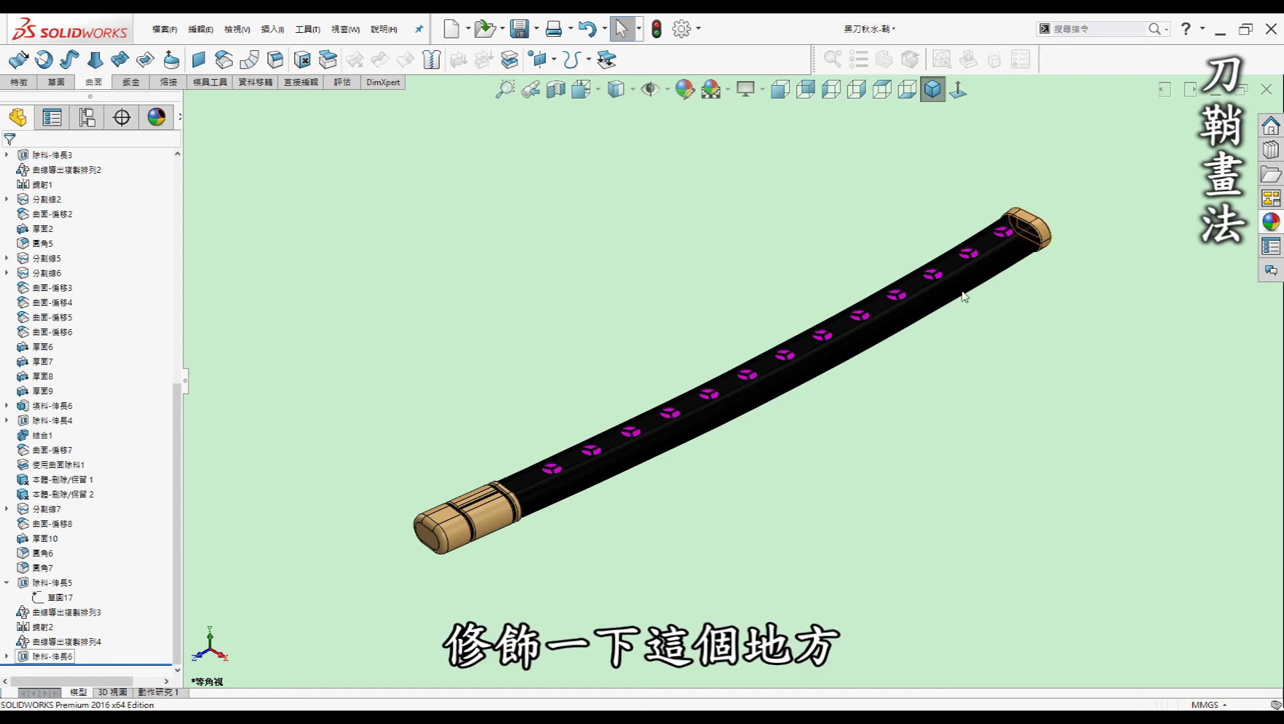
left_click(1024, 238)
scroll(1023, 238, "down", 5)
scroll(989, 272, "down", 3)
mouse_move(920, 313)
middle_mouse_down()
mouse_move(846, 330)
mouse_move(891, 335)
middle_mouse_up()
scroll(935, 339, "up", 3)
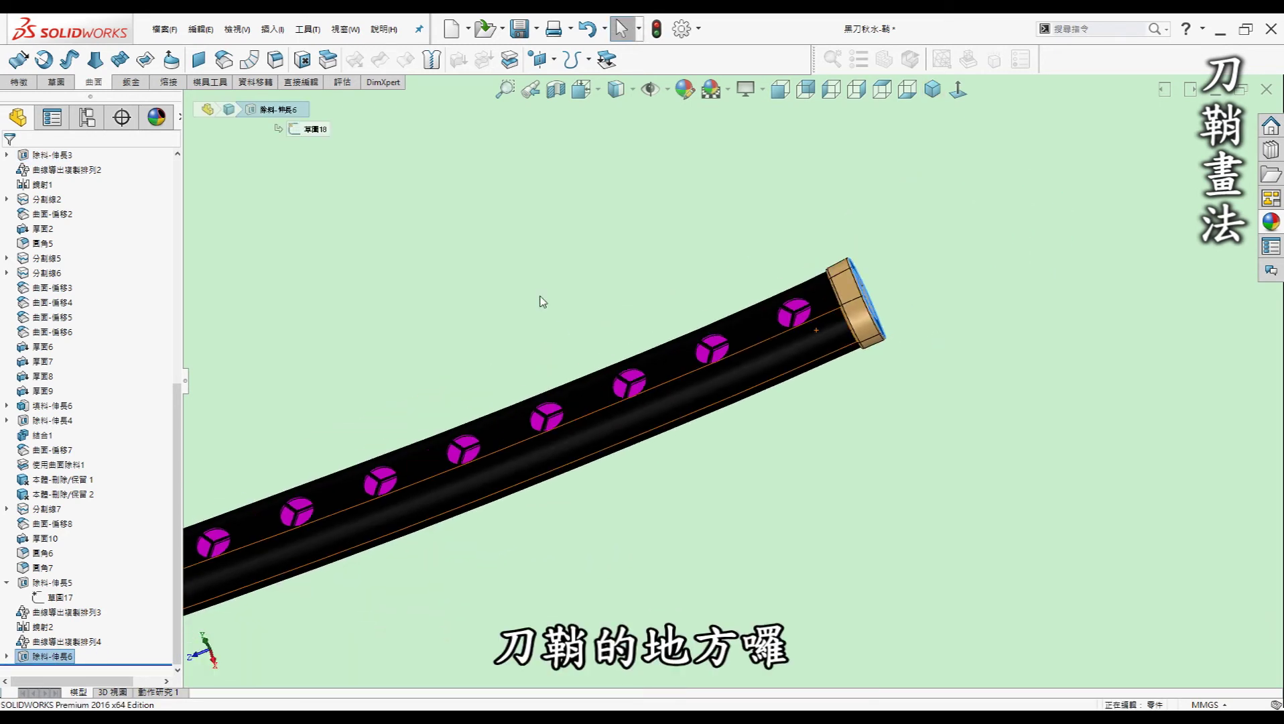
left_click(933, 90)
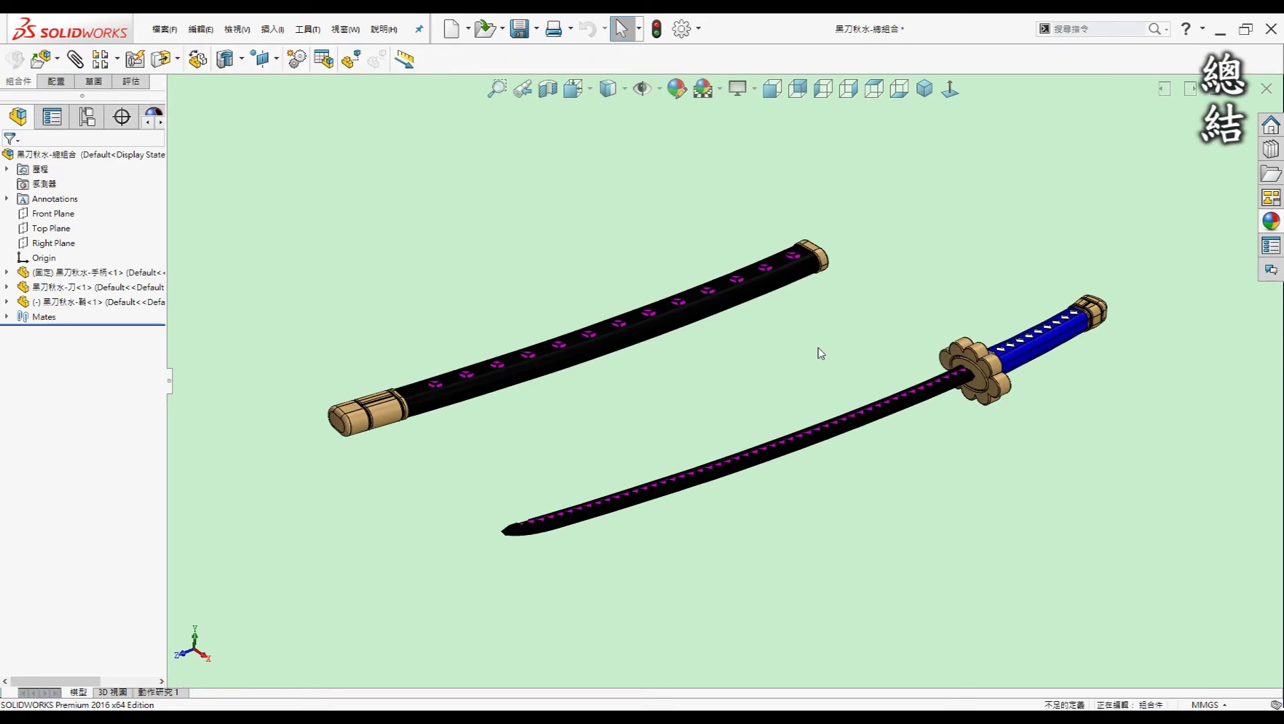
middle_click_drag(820, 353, 850, 337)
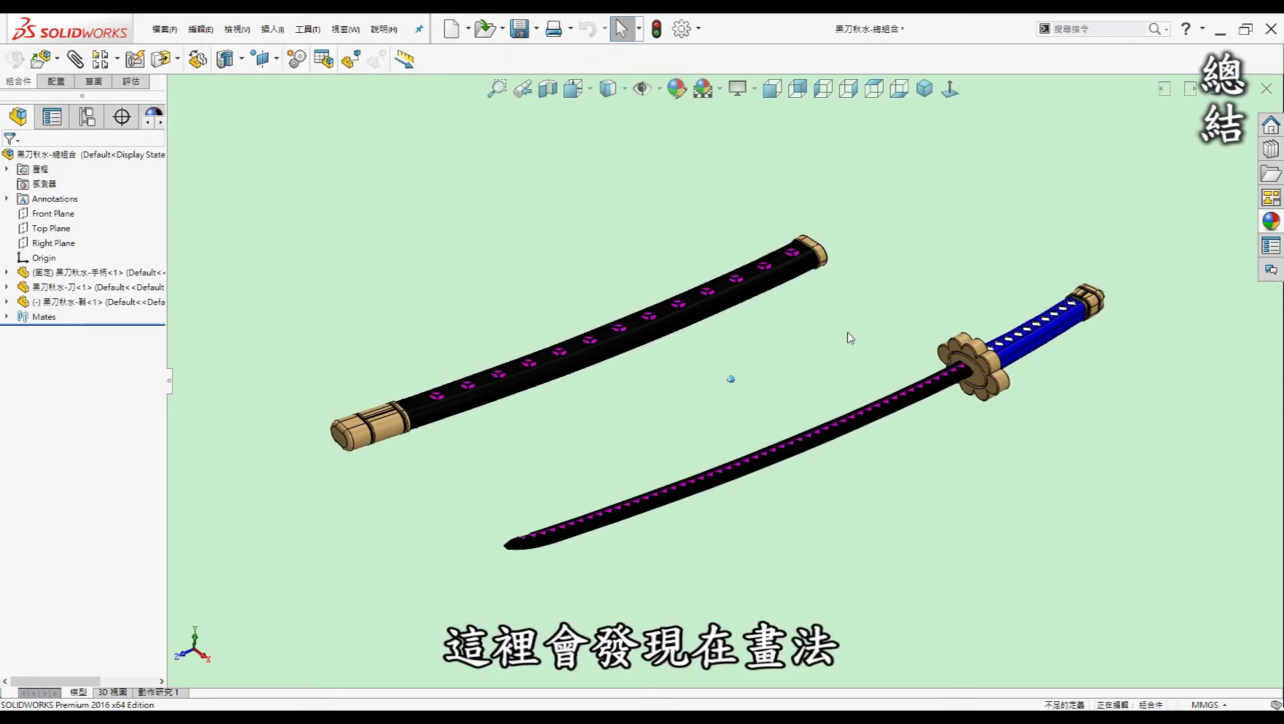
middle_click_drag(850, 337, 849, 329)
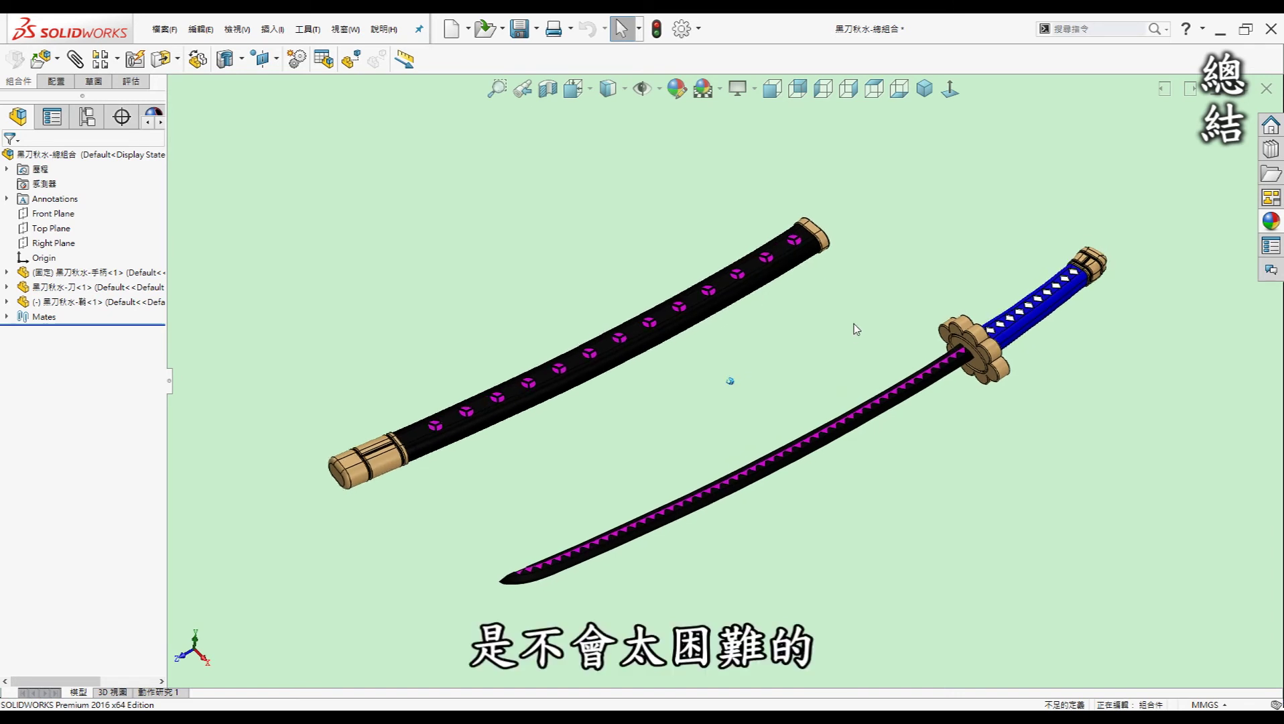
middle_click(797, 327)
middle_click_drag(1035, 271, 800, 273)
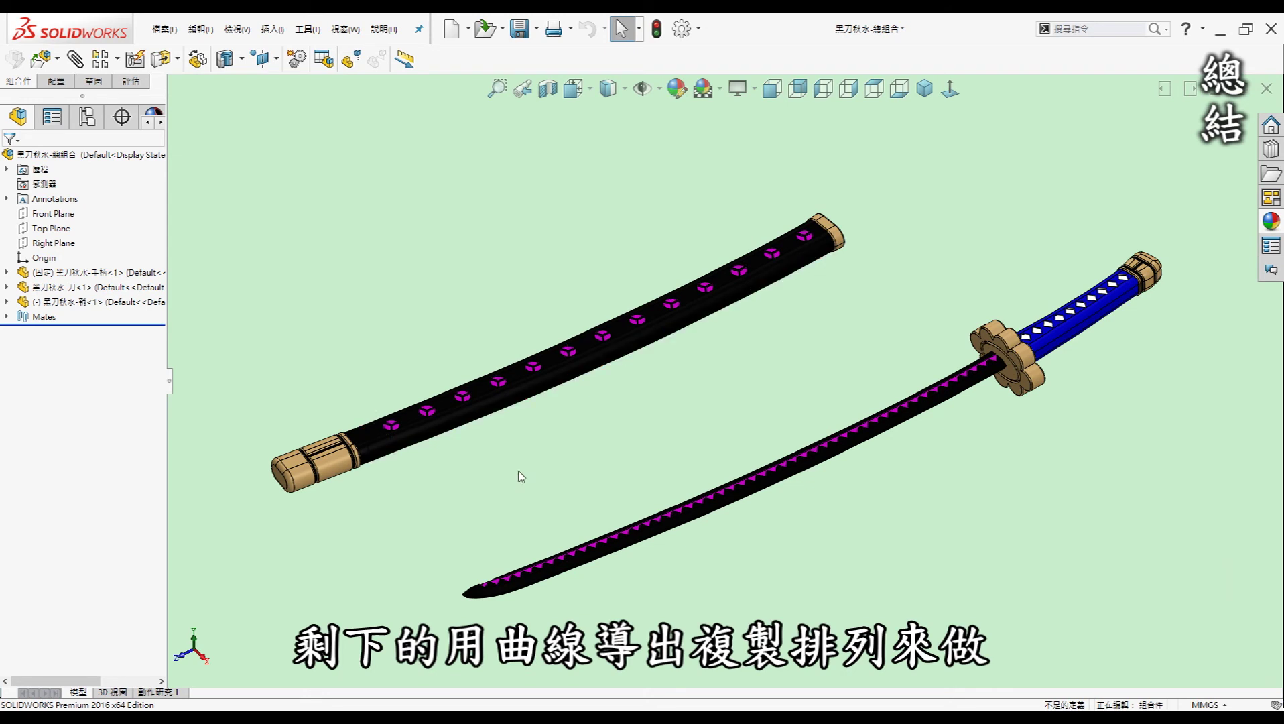
middle_click_drag(520, 480, 735, 572)
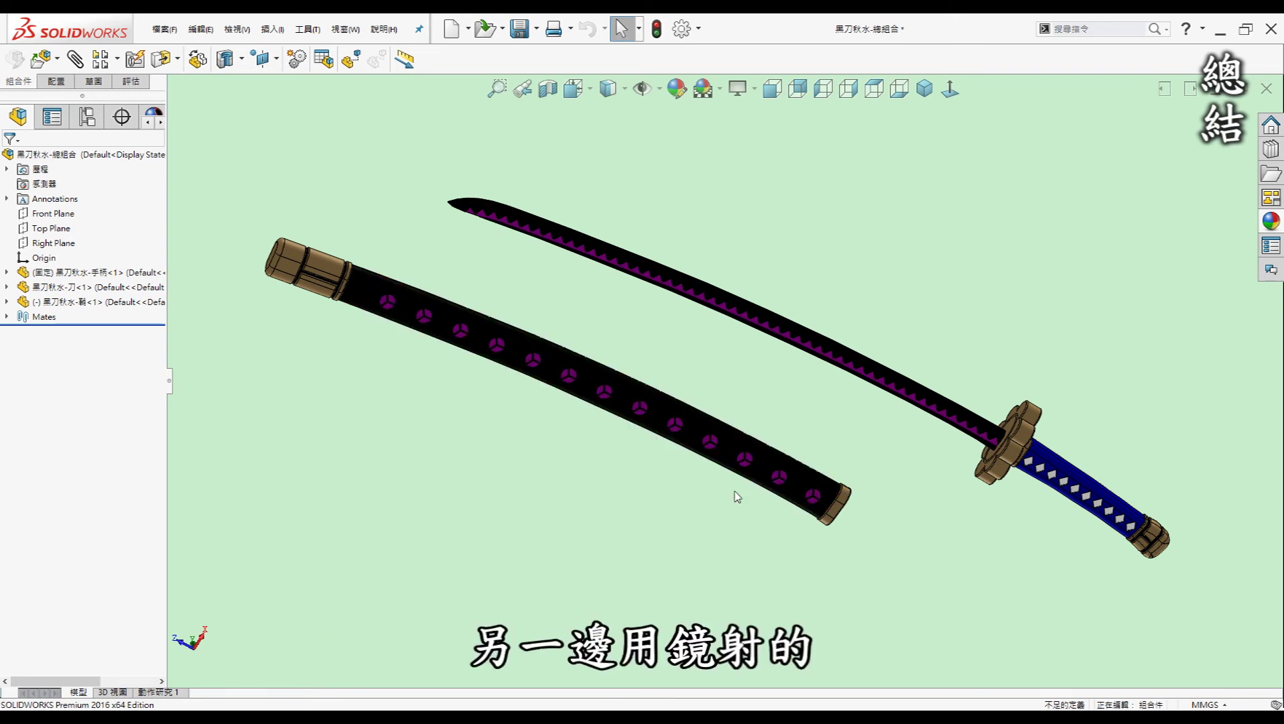
key("ctrl+7")
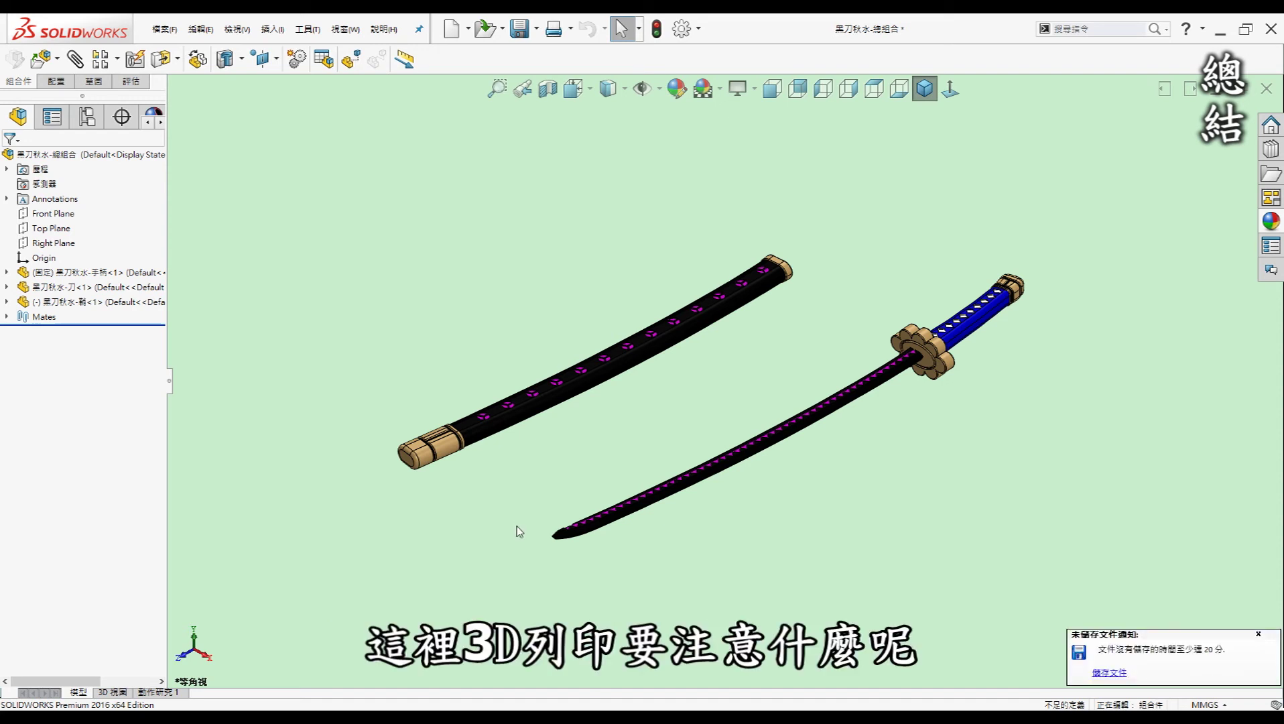
scroll(517, 527, "down", 1)
scroll(517, 527, "down", 1)
scroll(517, 527, "down", 1)
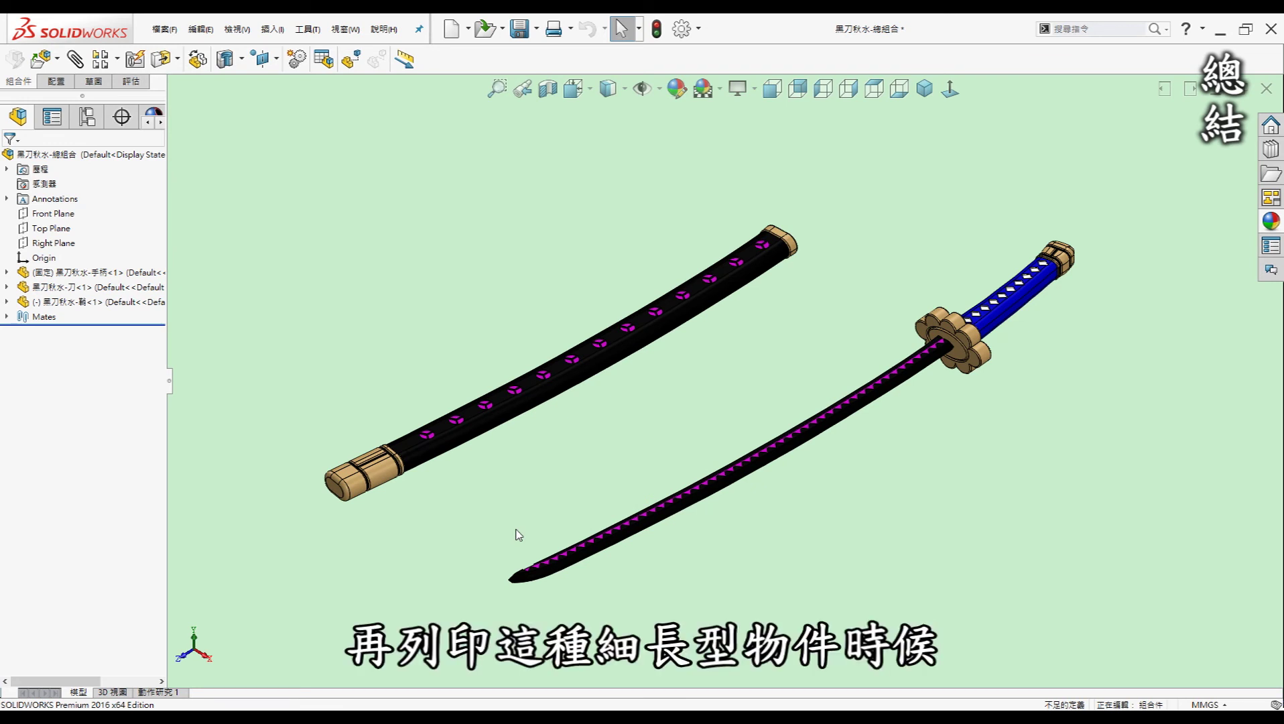
middle_click_drag(521, 529, 529, 538)
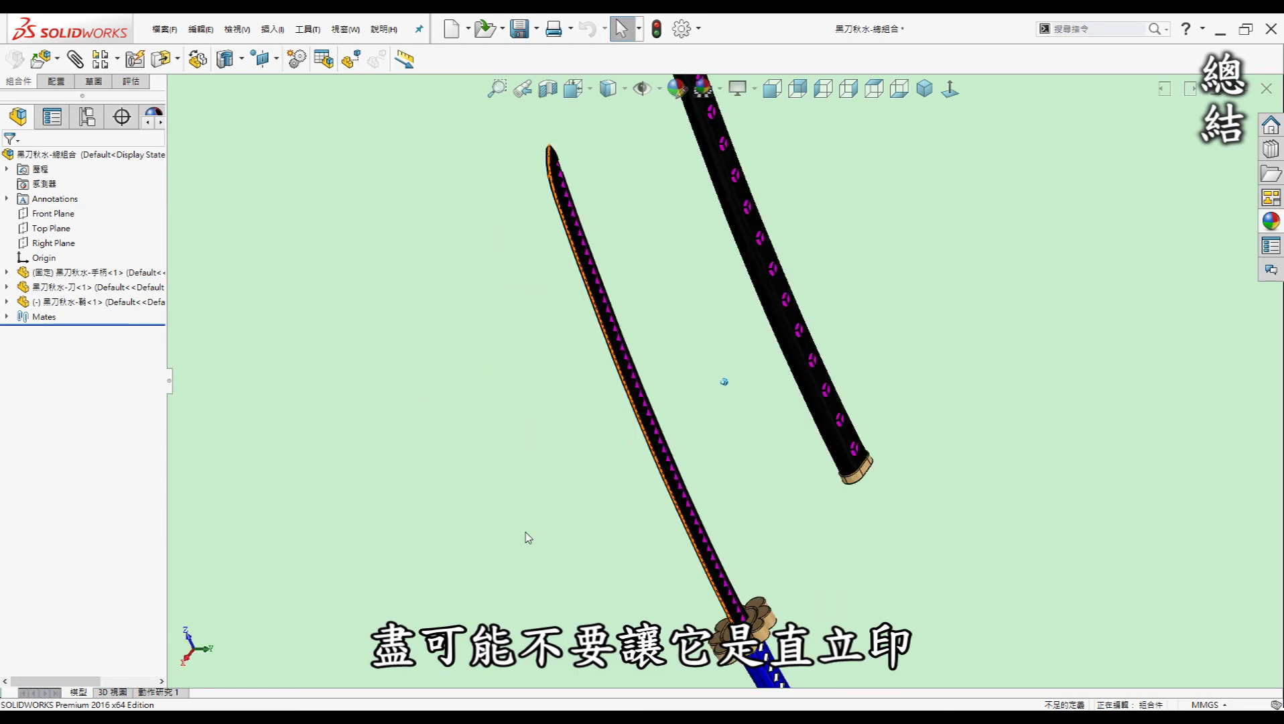
mouse_move(525, 531)
middle_mouse_down()
mouse_move(533, 602)
mouse_move(616, 561)
mouse_move(782, 437)
middle_mouse_up()
scroll(637, 410, "down", 3)
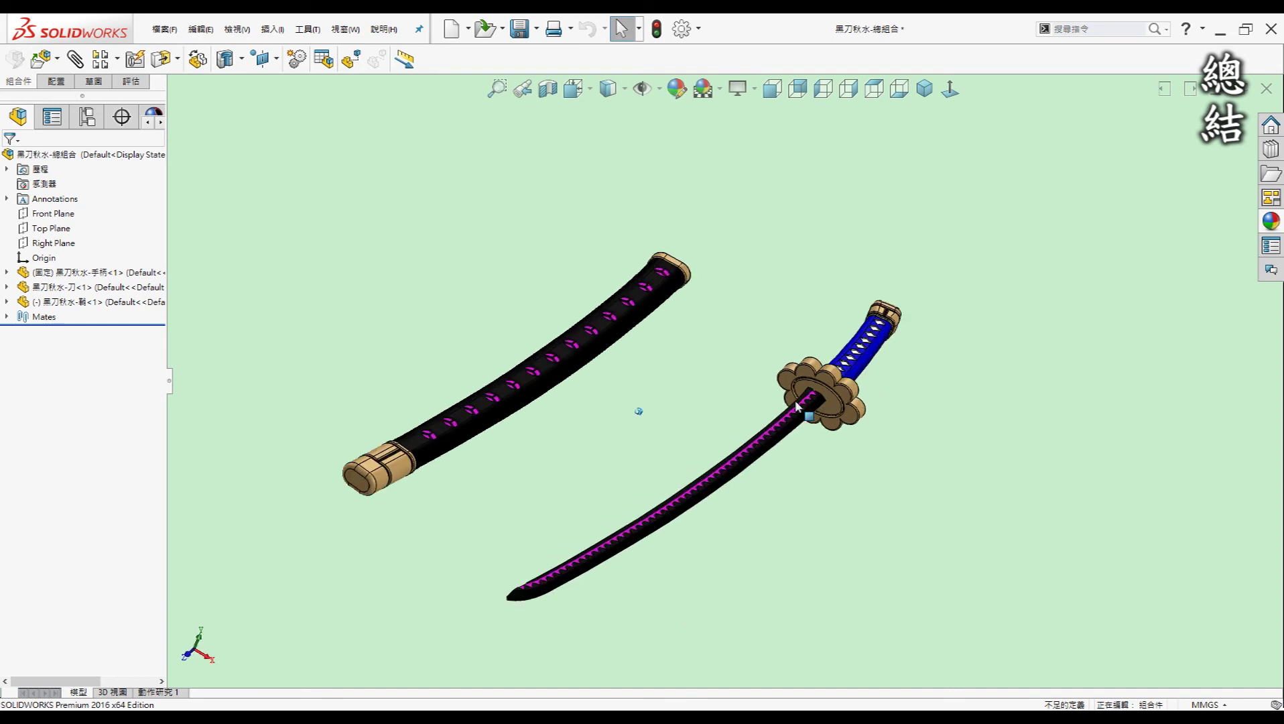
scroll(613, 441, "down", 3)
middle_click_drag(925, 396, 891, 390)
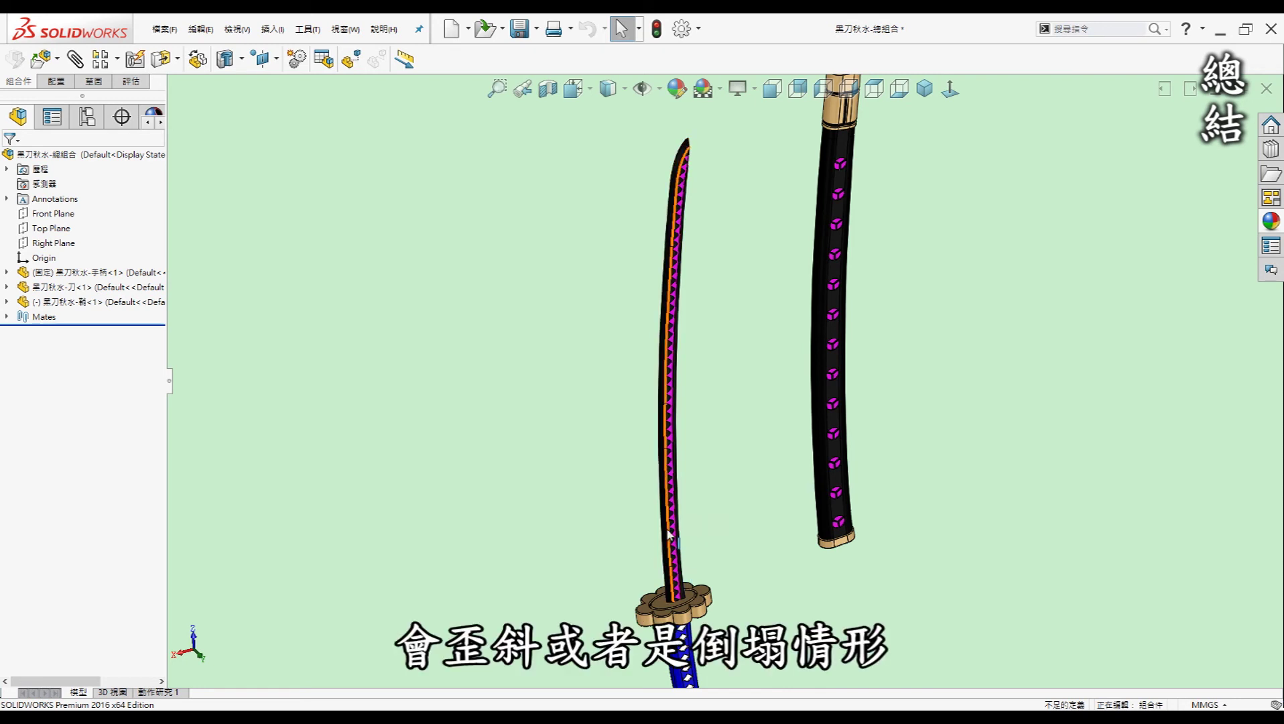
key("ctrl+7")
key("Left")
key("Left")
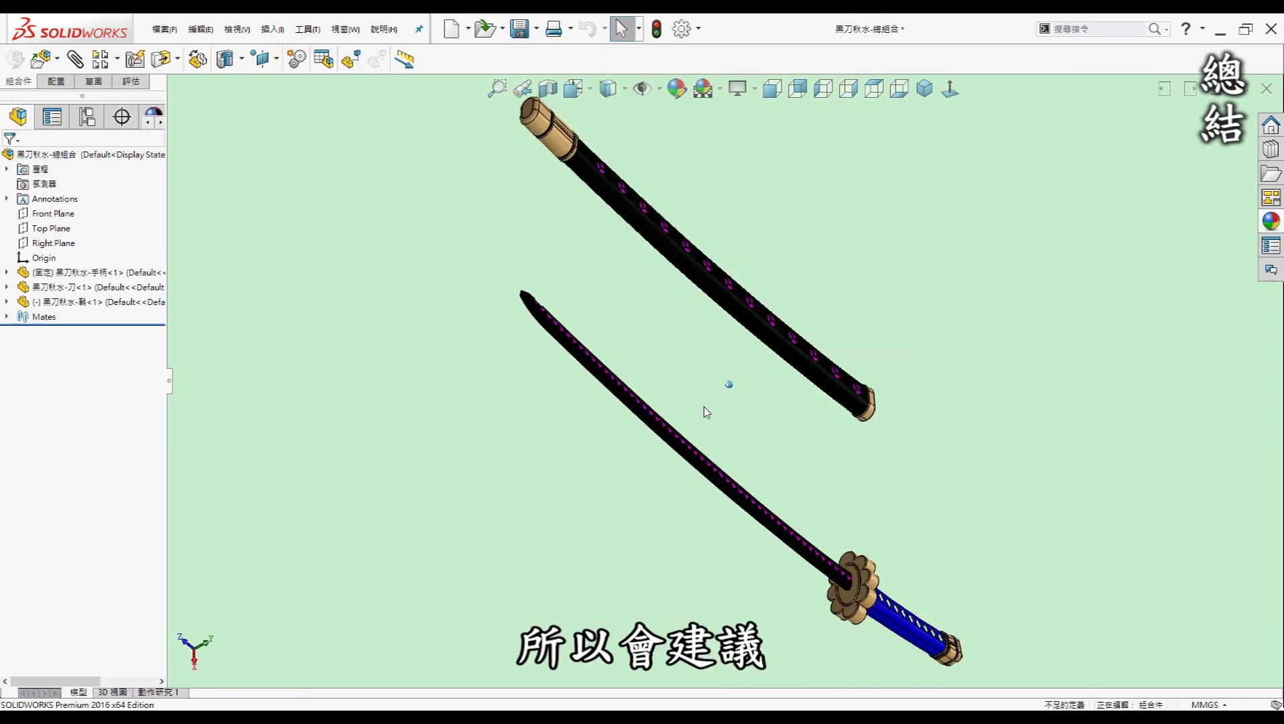
key("Left")
key("Left")
key("Left")
key("Left")
key("Left")
key("Left")
key("alt+Left")
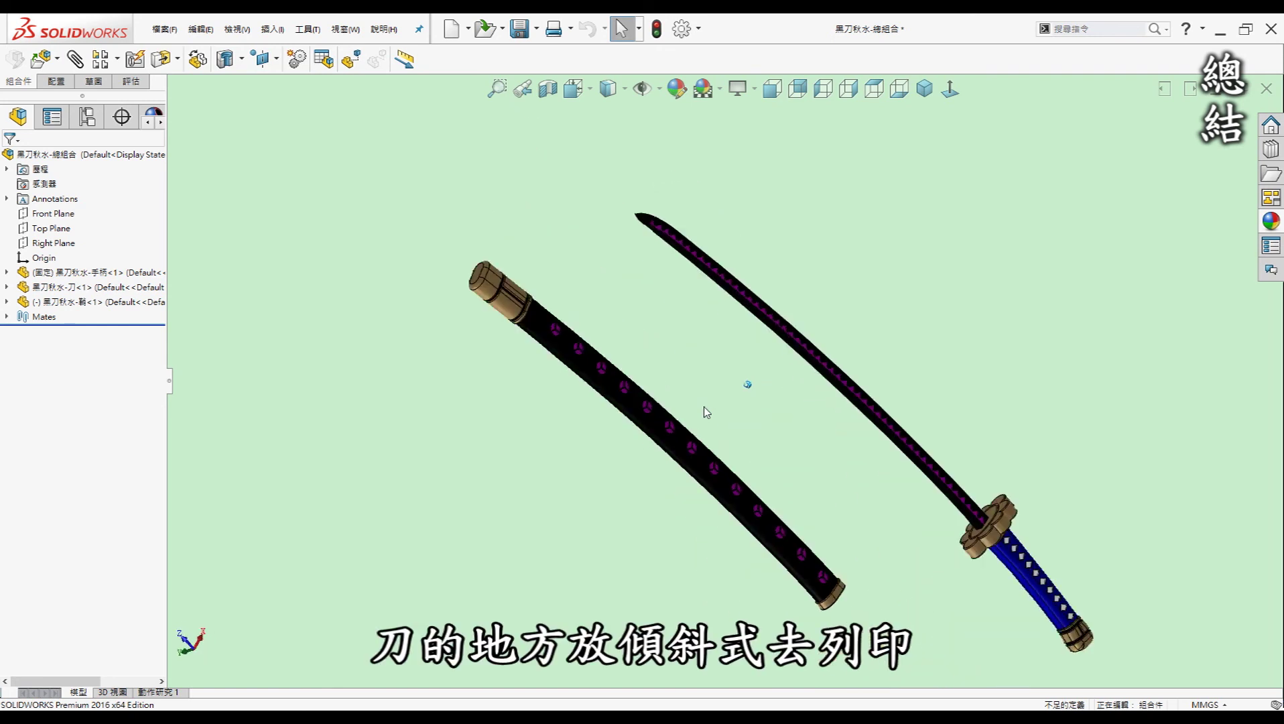
key("alt+Left")
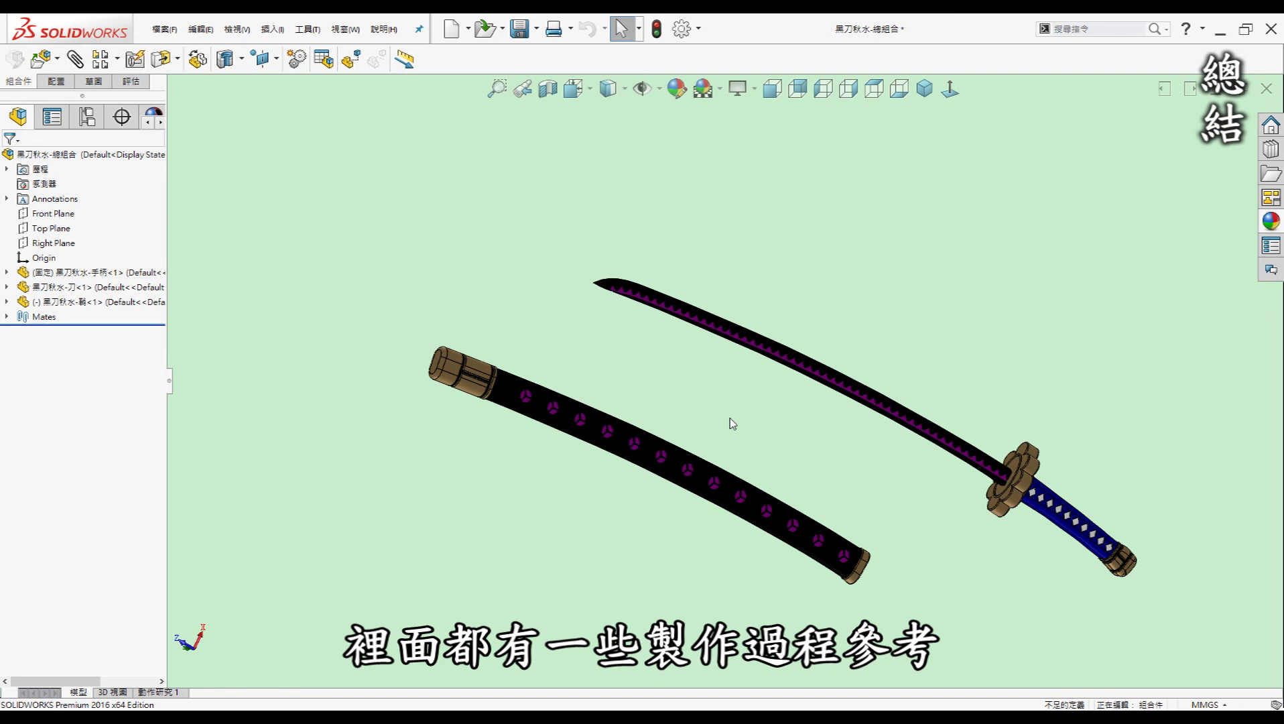
middle_click_drag(733, 424, 771, 476)
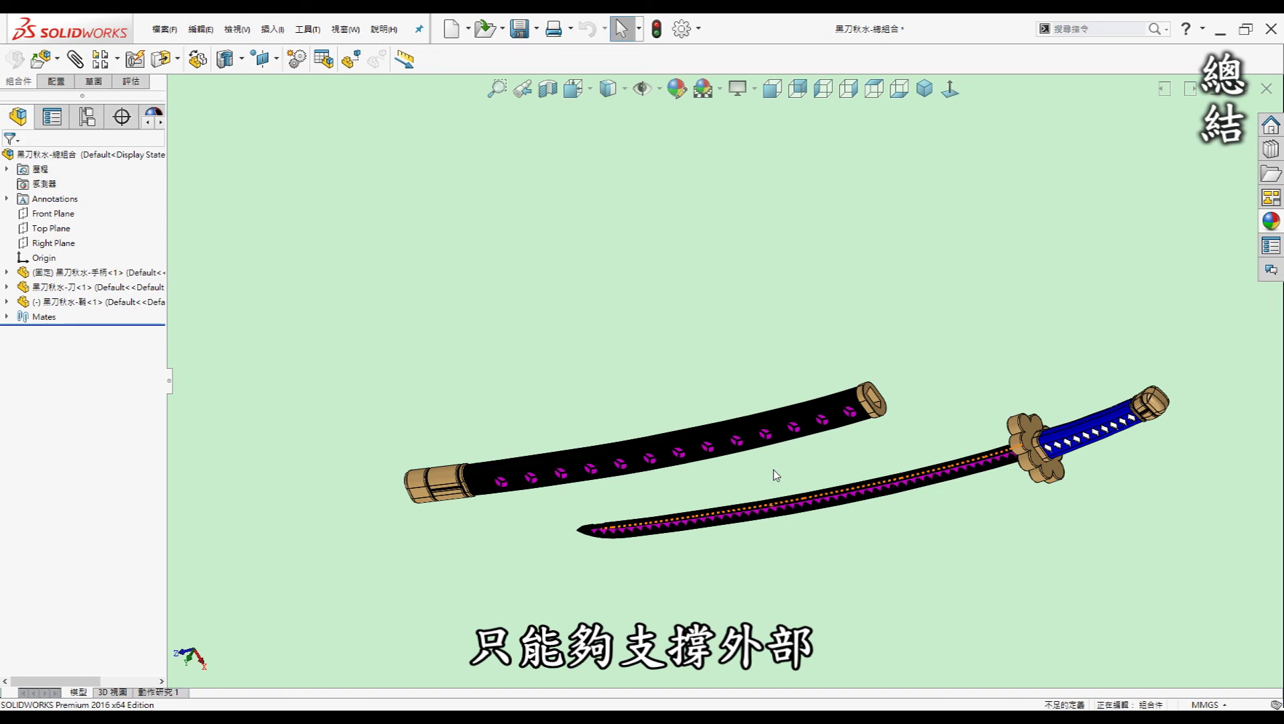
mouse_move(875, 463)
middle_mouse_down()
mouse_move(837, 438)
mouse_move(888, 480)
middle_mouse_up()
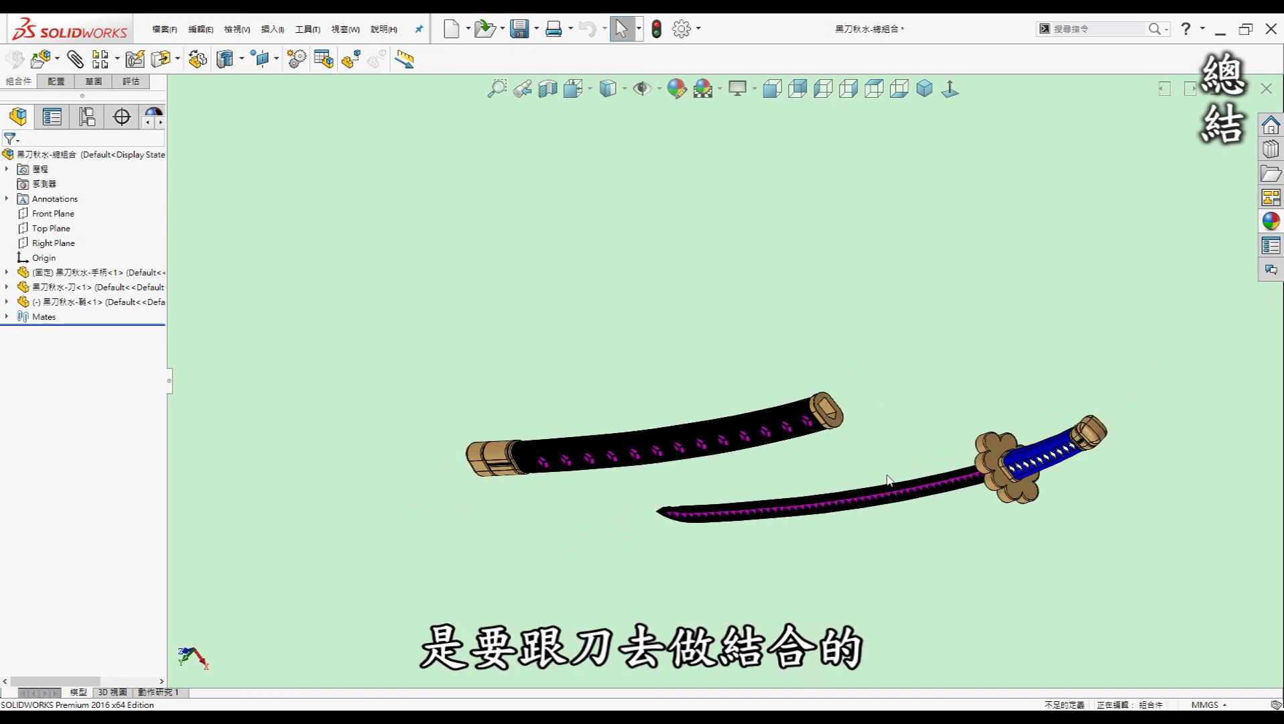
middle_click_drag(825, 413, 825, 393)
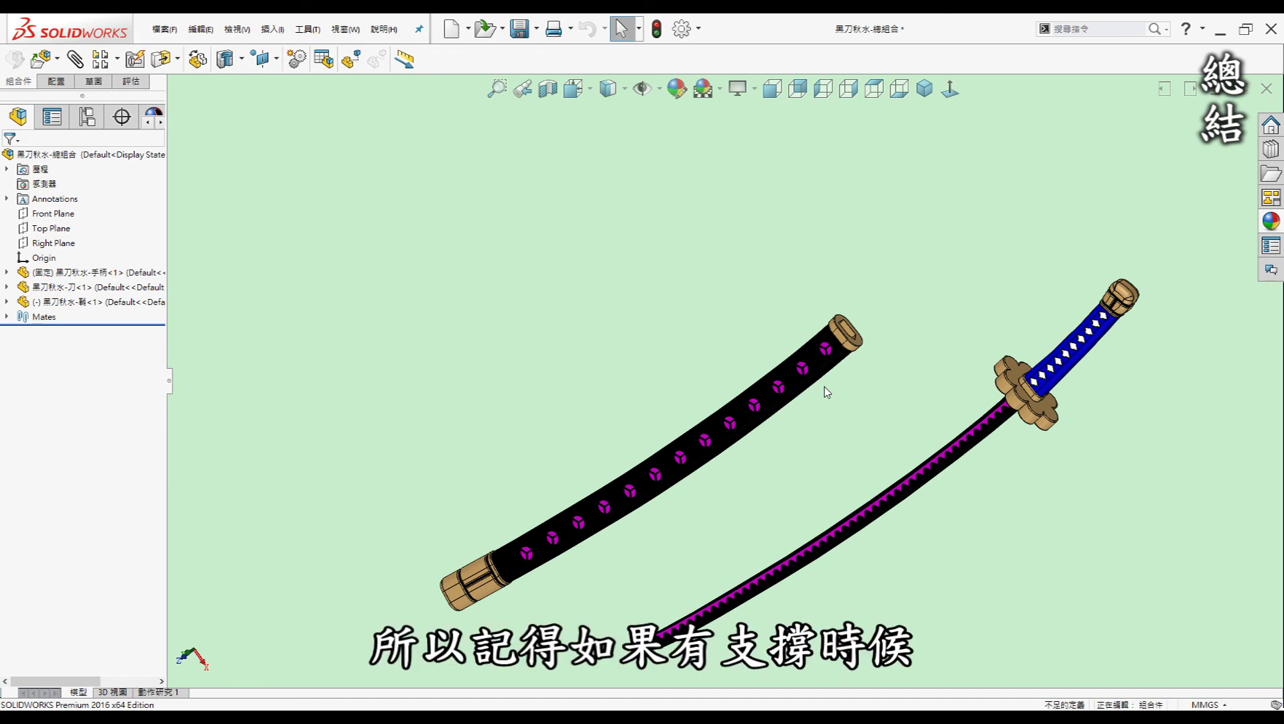
middle_click_drag(825, 386, 728, 369)
middle_click_drag(824, 387, 824, 384)
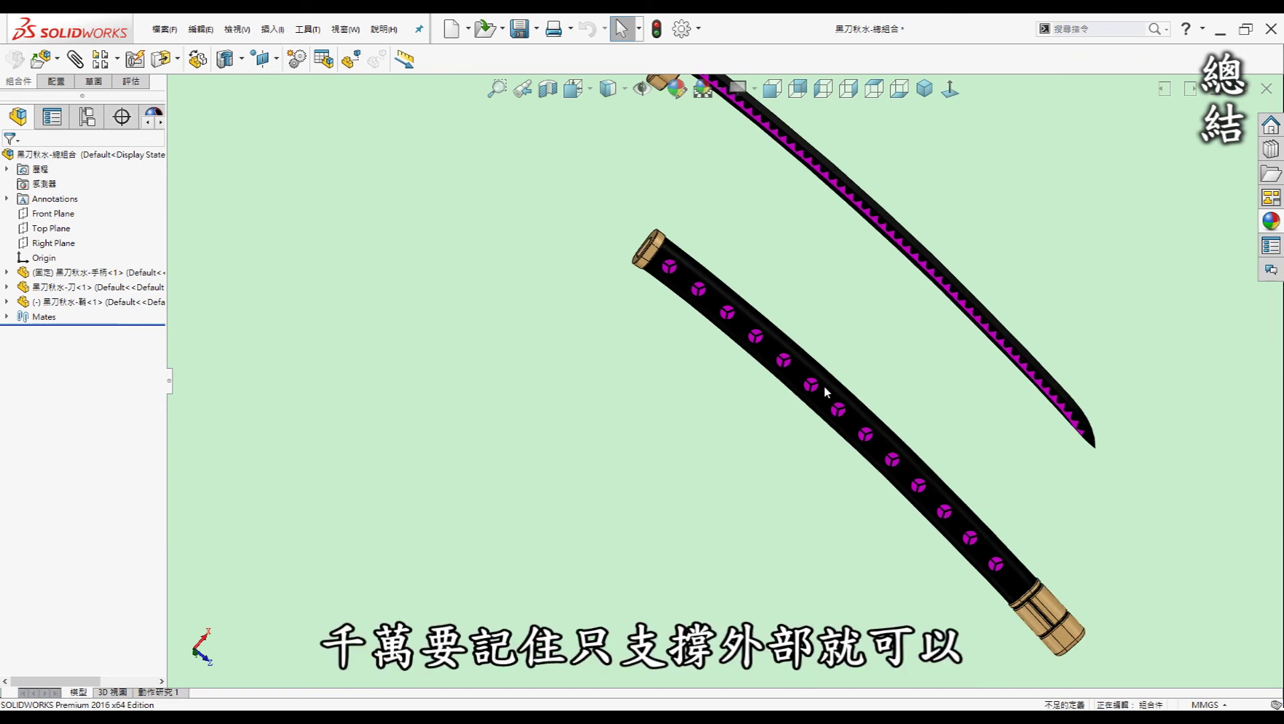
middle_click_drag(824, 385, 826, 392)
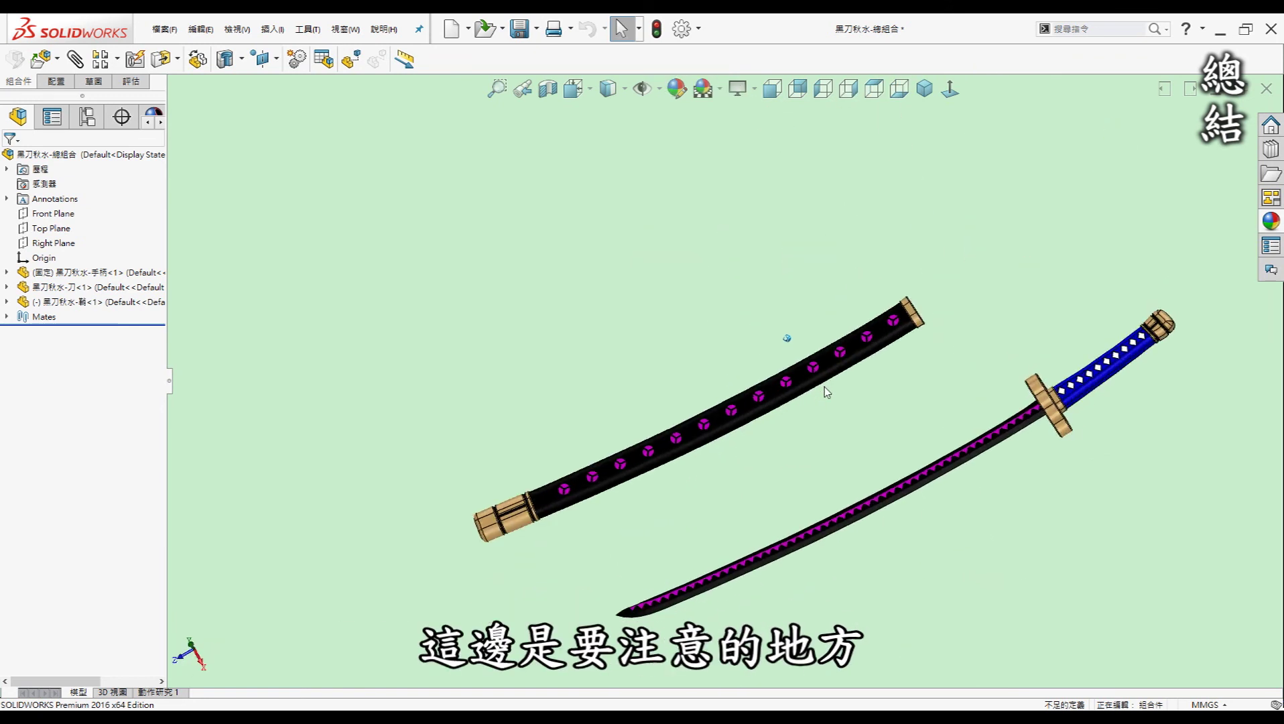
middle_click_drag(825, 388, 826, 389)
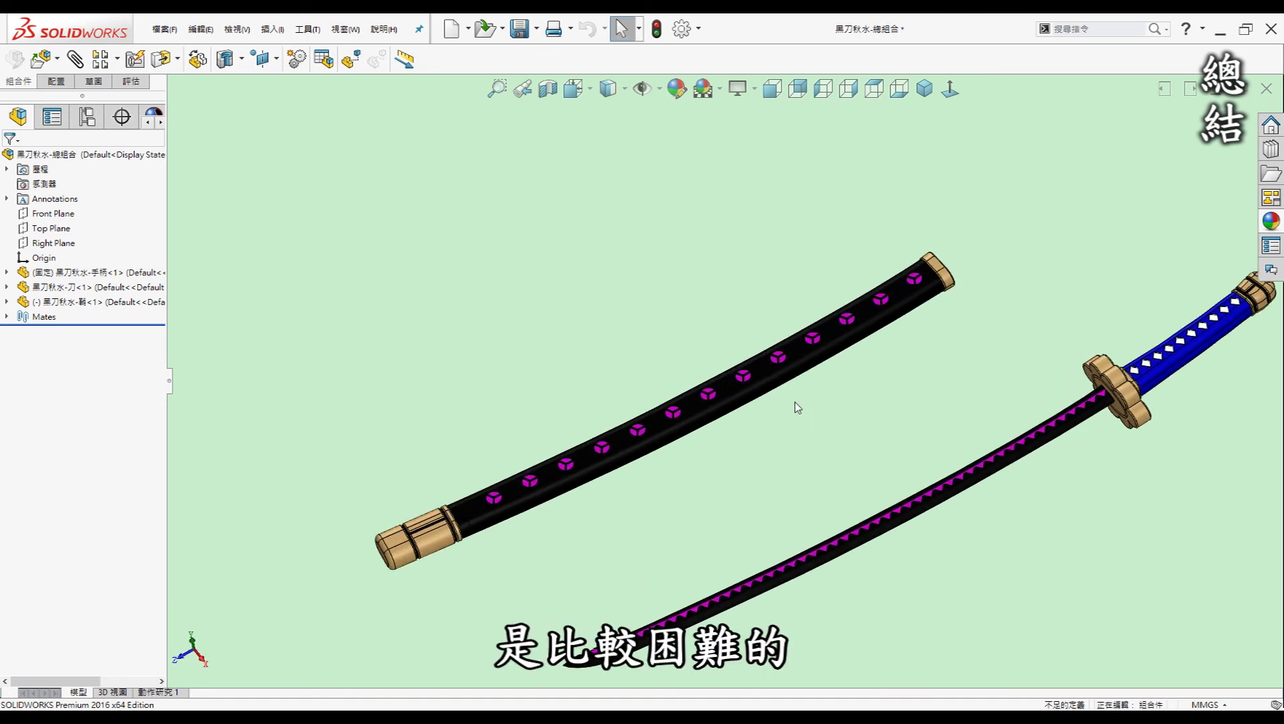